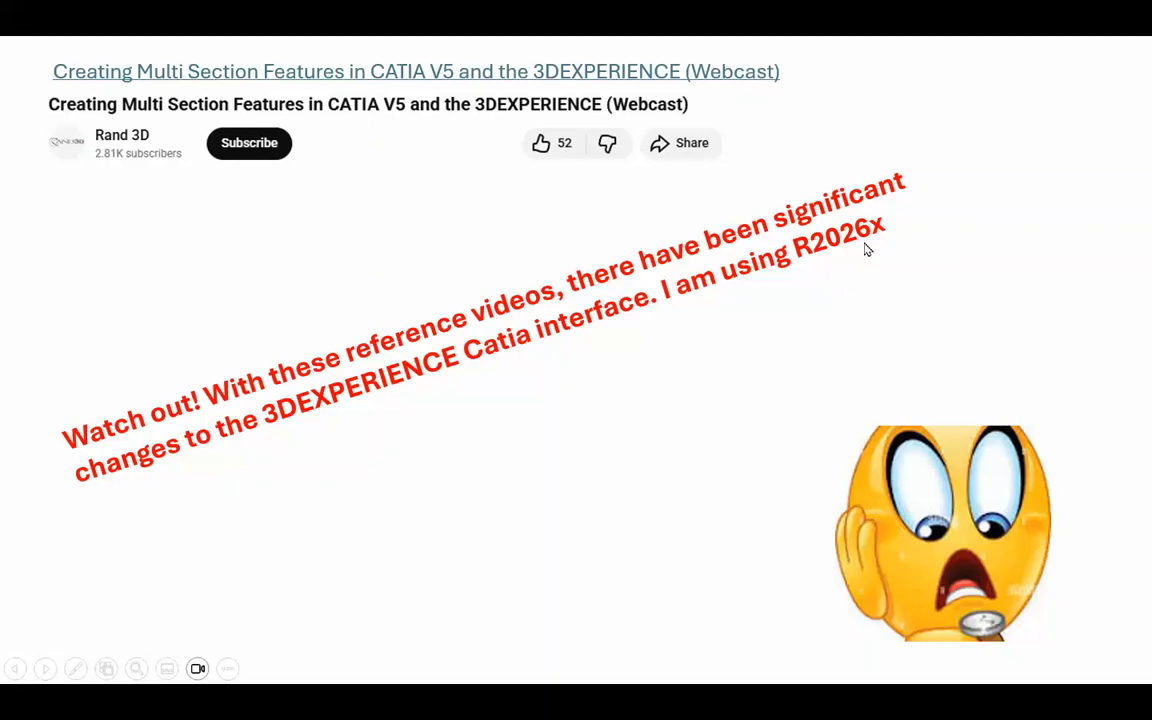
- End the slide show and switch to the 3DEXPERIENCE CATIA window
click(856, 302)
click(856, 303)
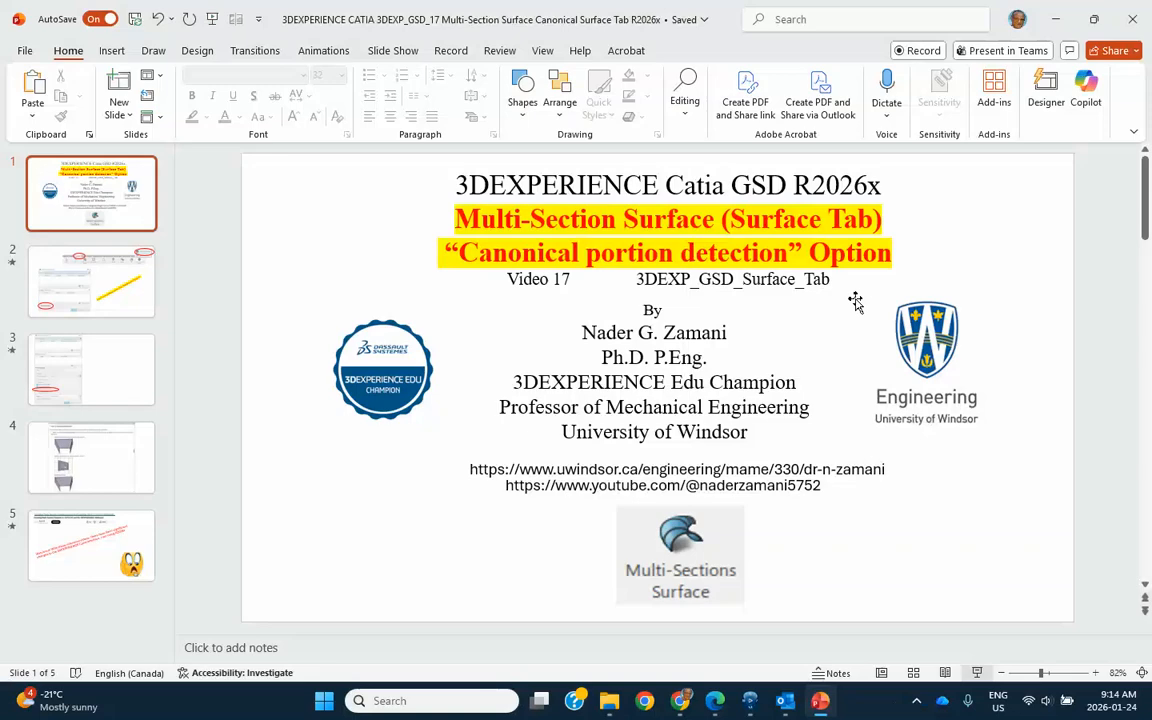
key(alt+Tab)
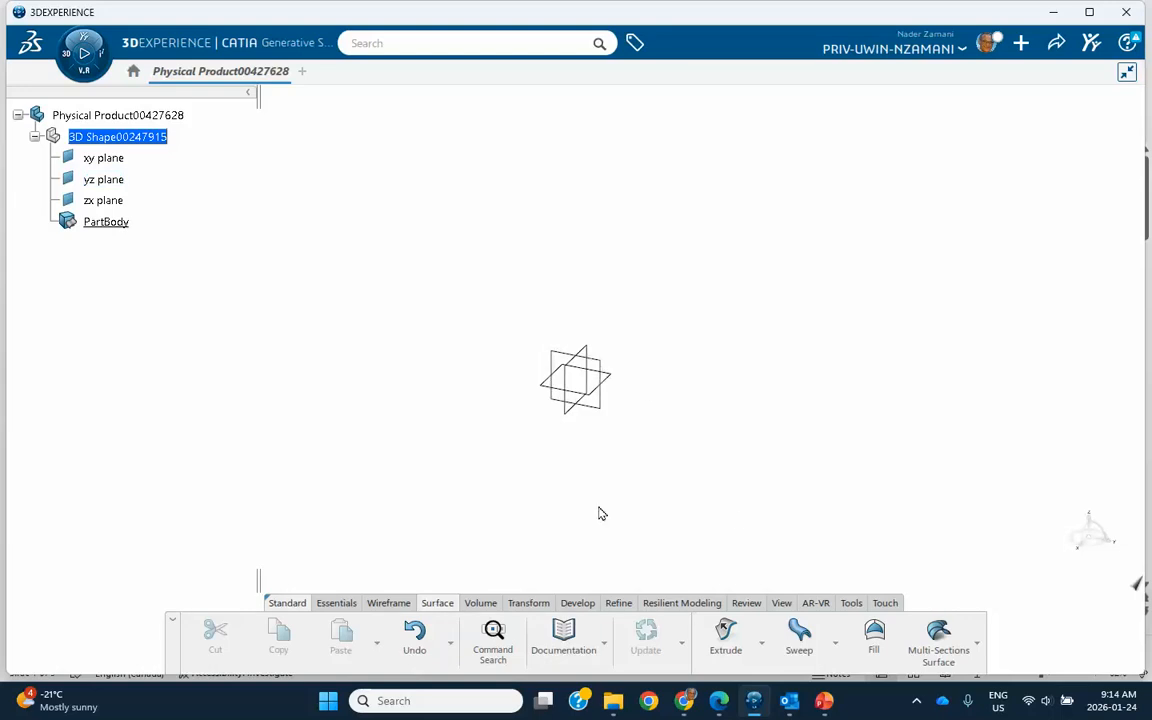
- Create a plane parallel to the yz plane at an offset of 200 mm
click(612, 375)
click(740, 315)
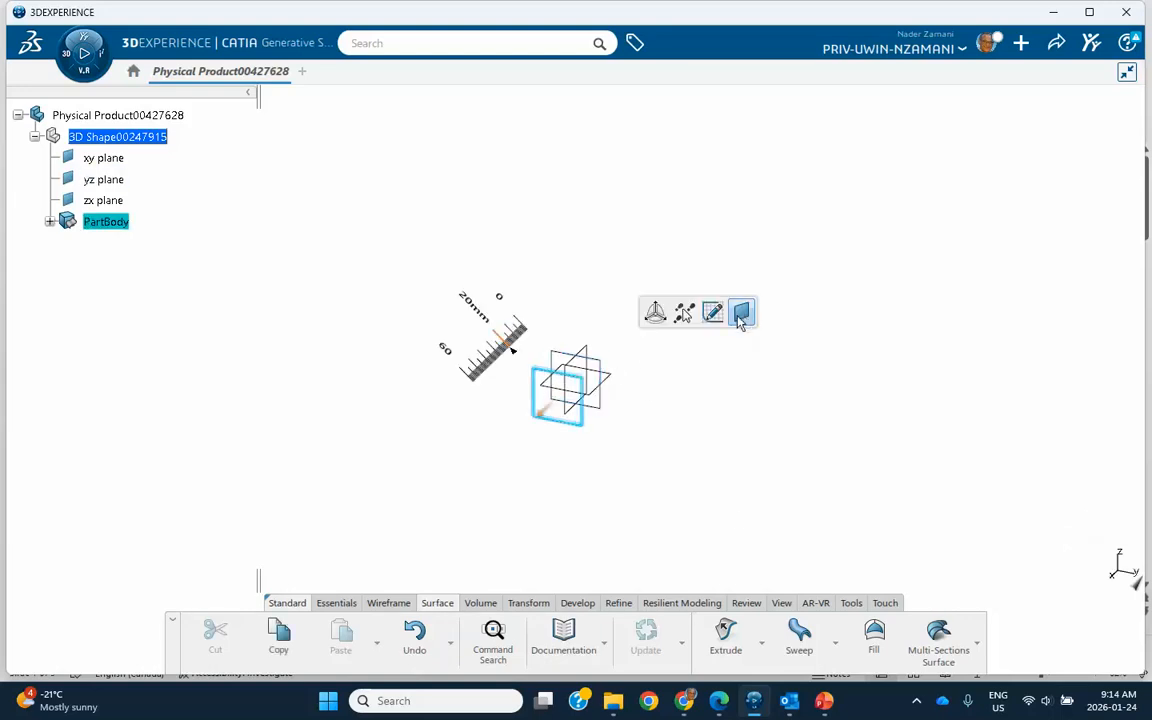
click(476, 313)
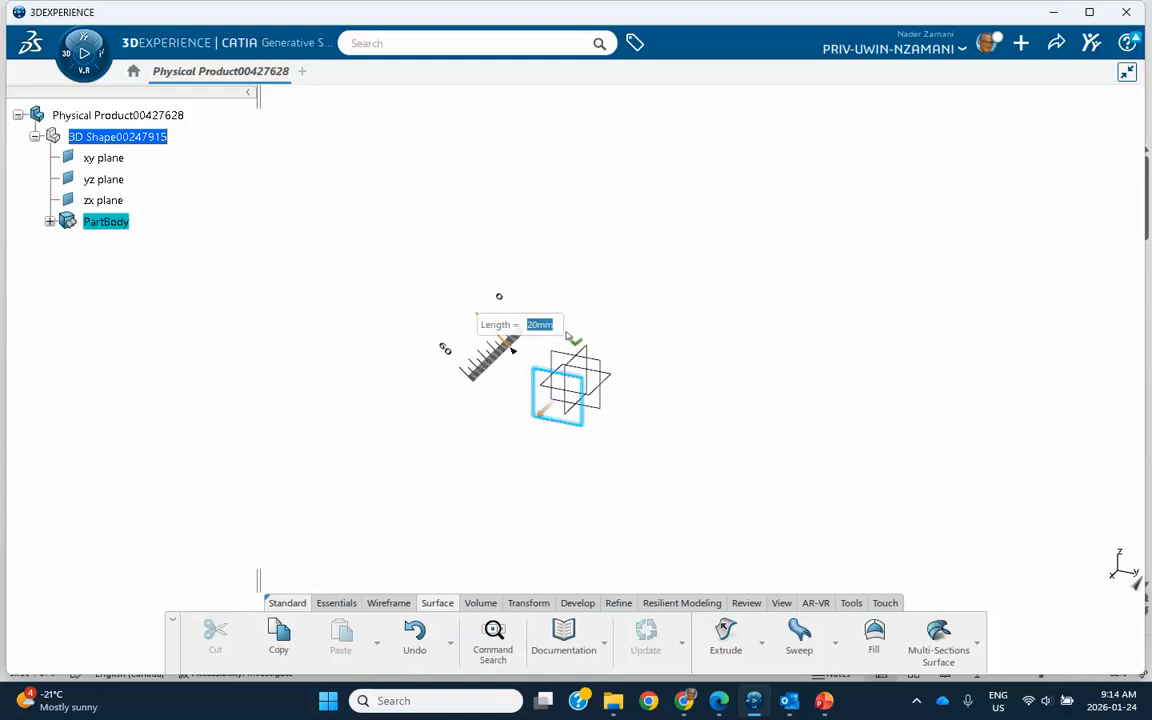
text(200)
key(Return)
click(648, 370)
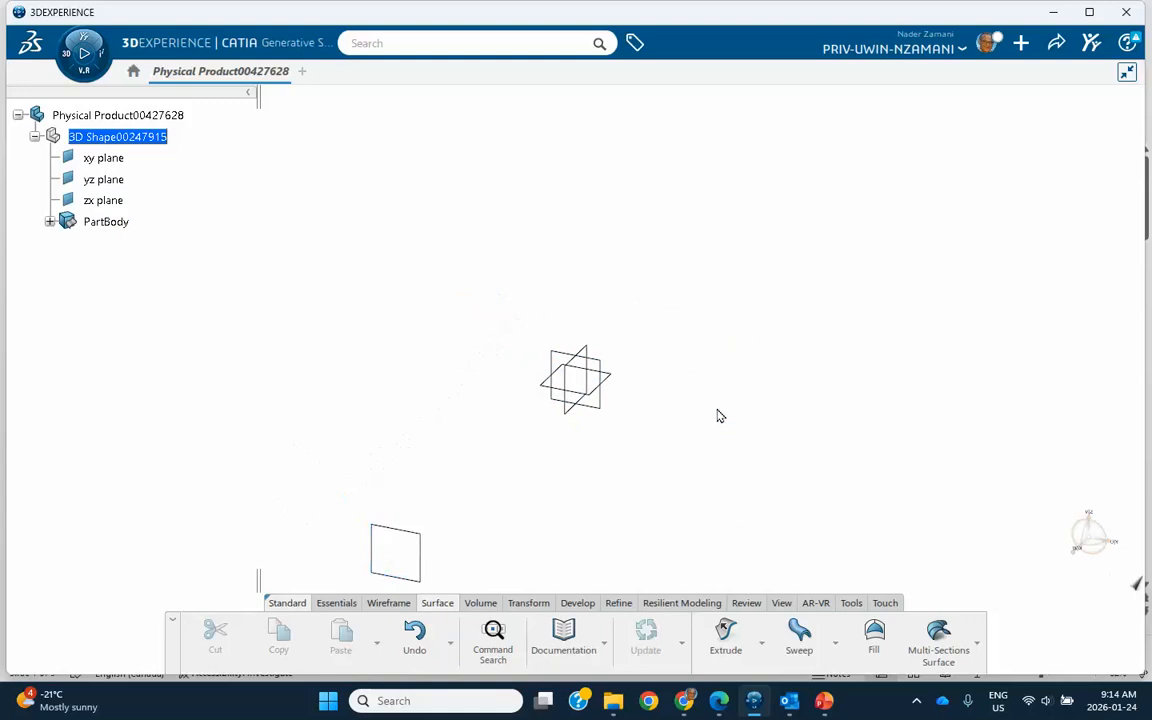
- Start a sketch on the yz plane and draw a centered rectangle about 160 mm wide and 93 mm high around the origin
middle_drag(702, 489, 666, 419)
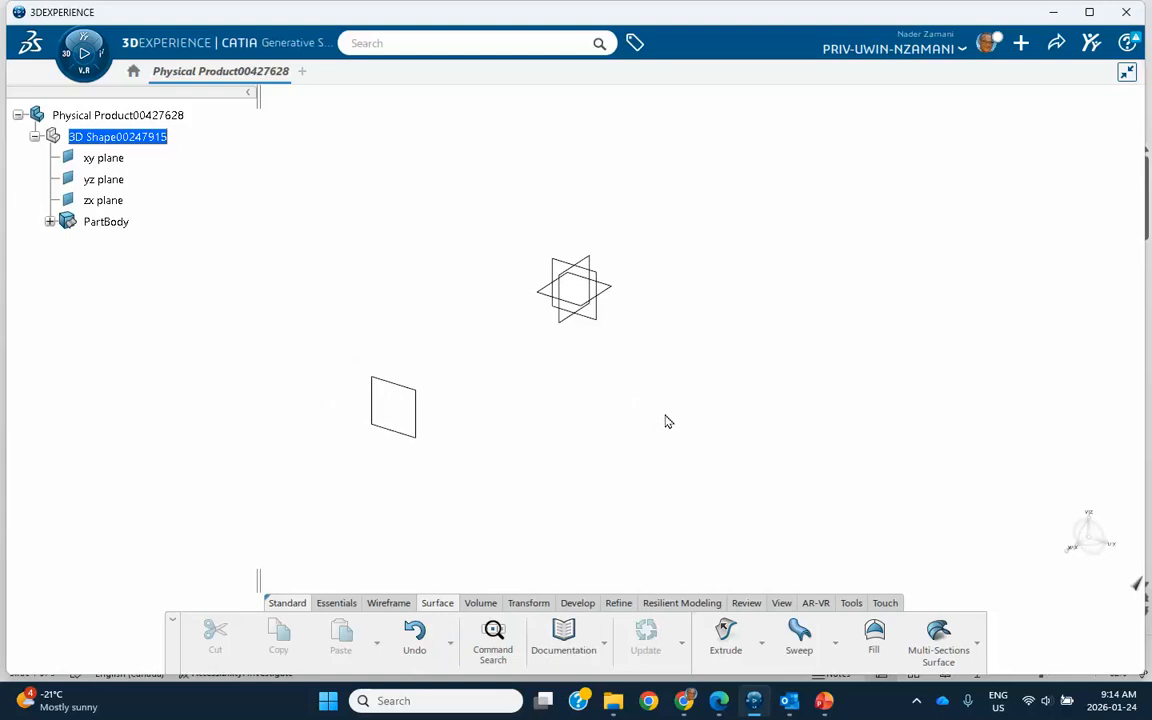
click(609, 284)
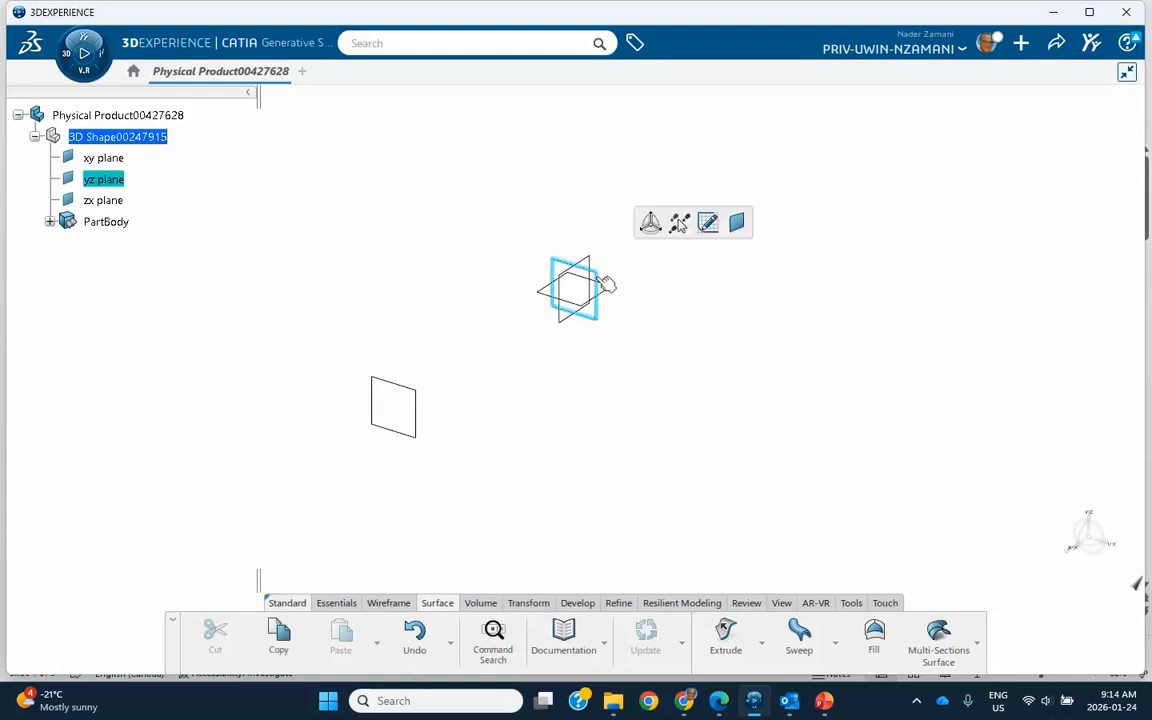
click(707, 224)
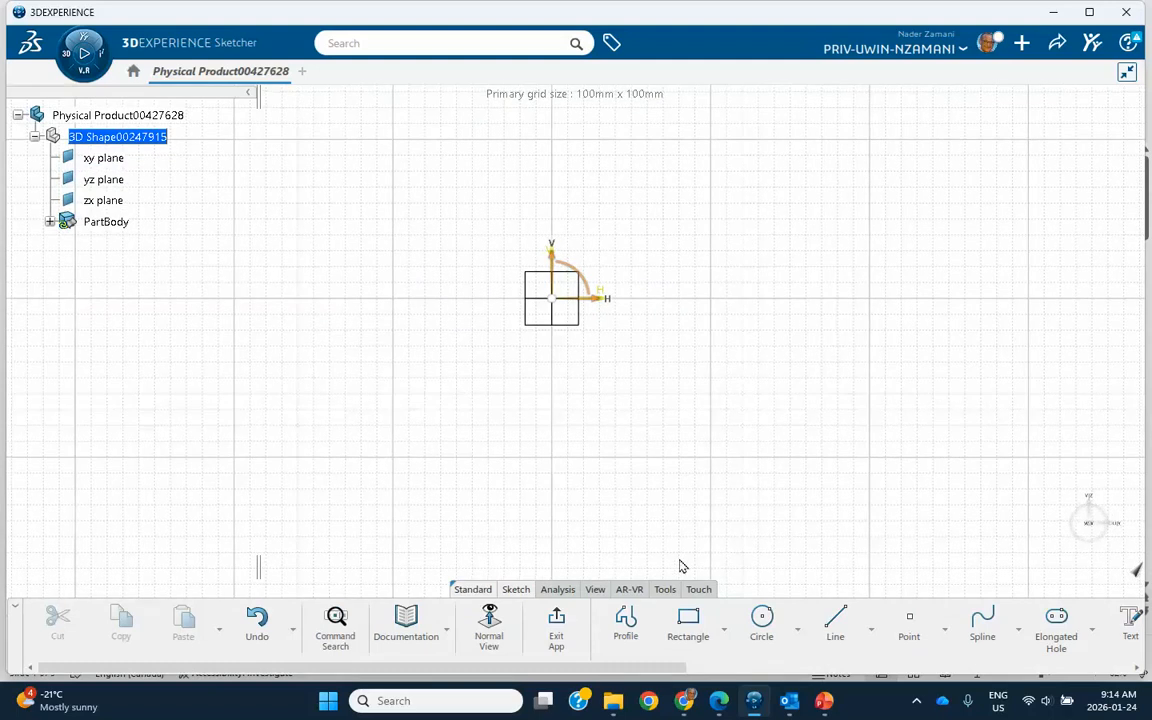
click(724, 632)
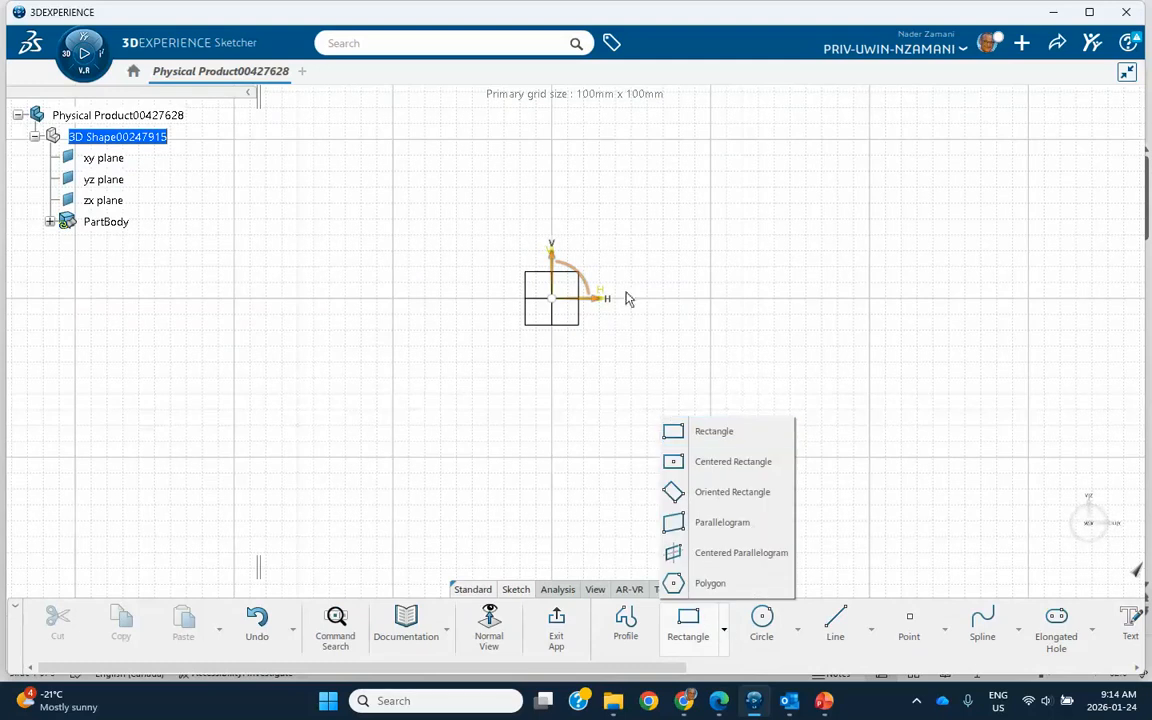
click(724, 465)
click(561, 294)
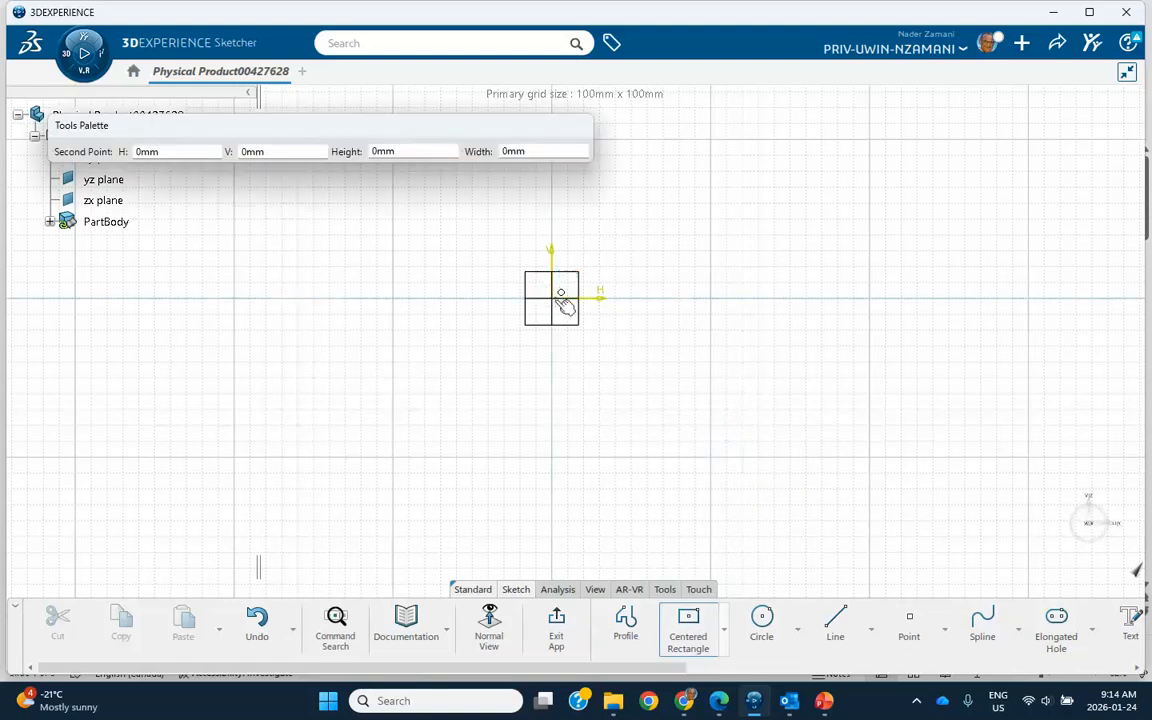
key(Escape)
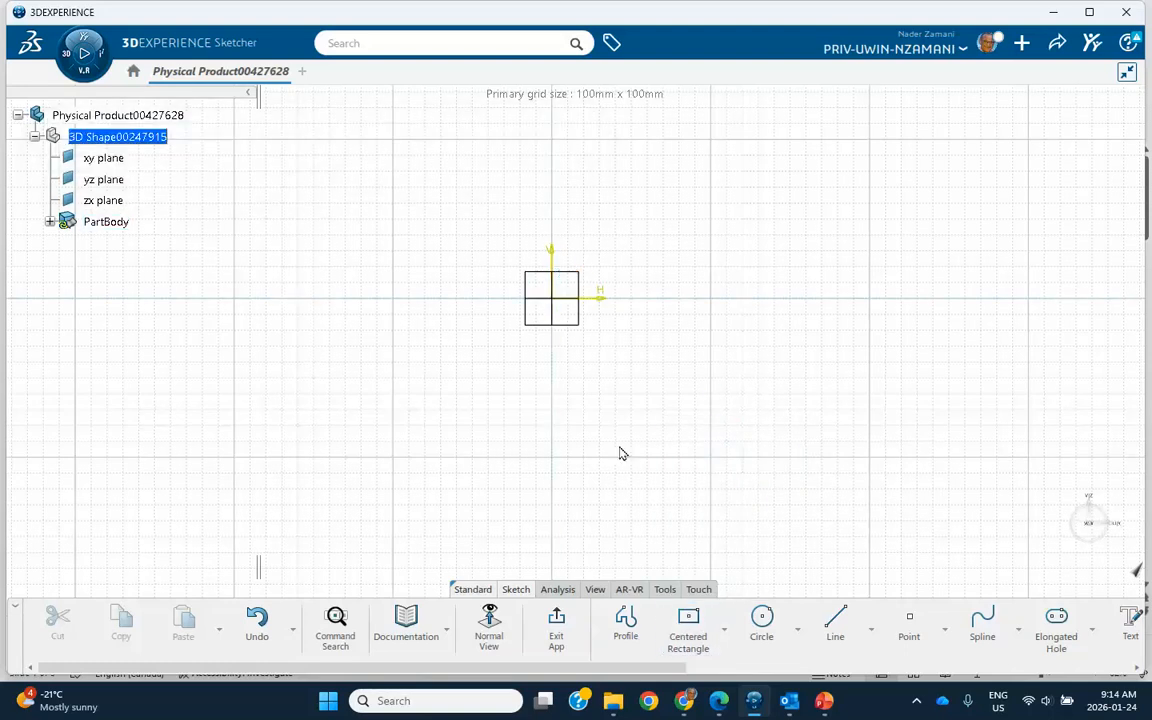
click(688, 617)
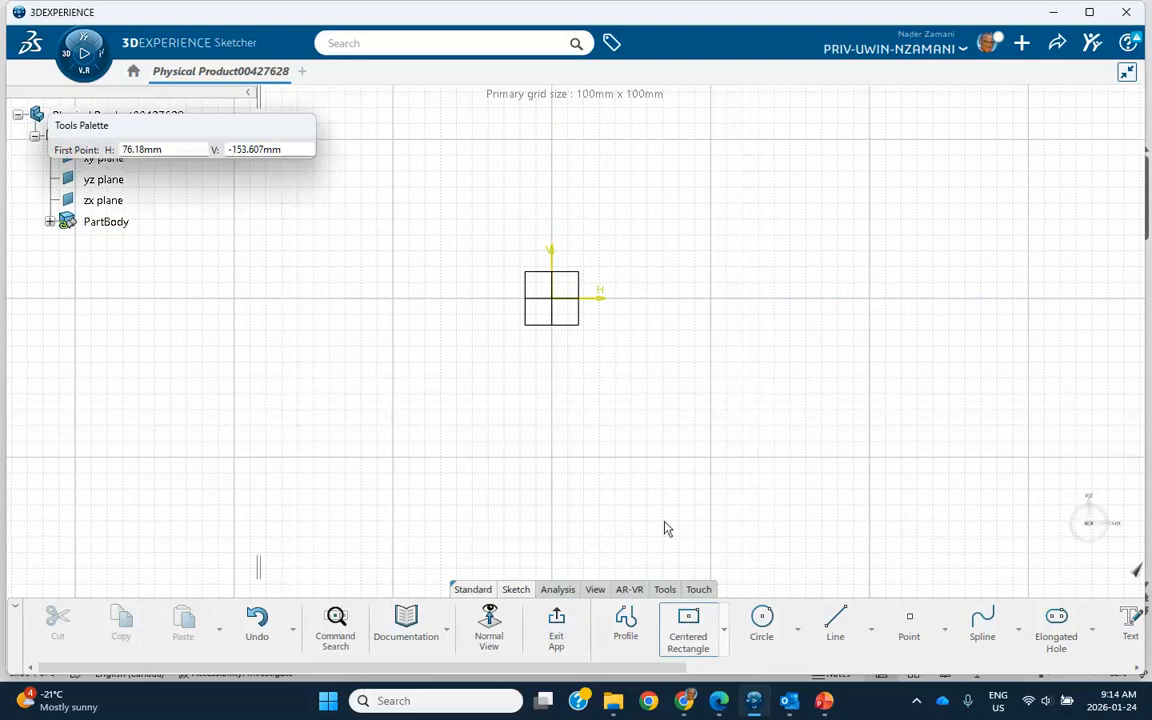
click(553, 297)
click(680, 225)
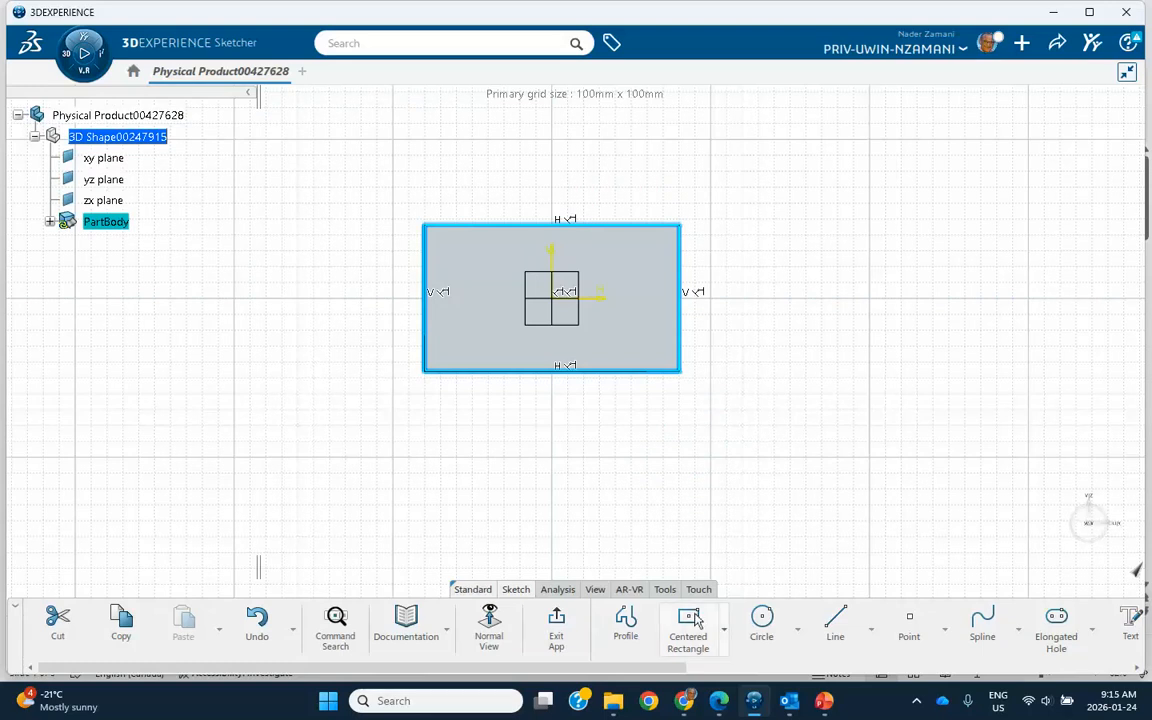
click(733, 411)
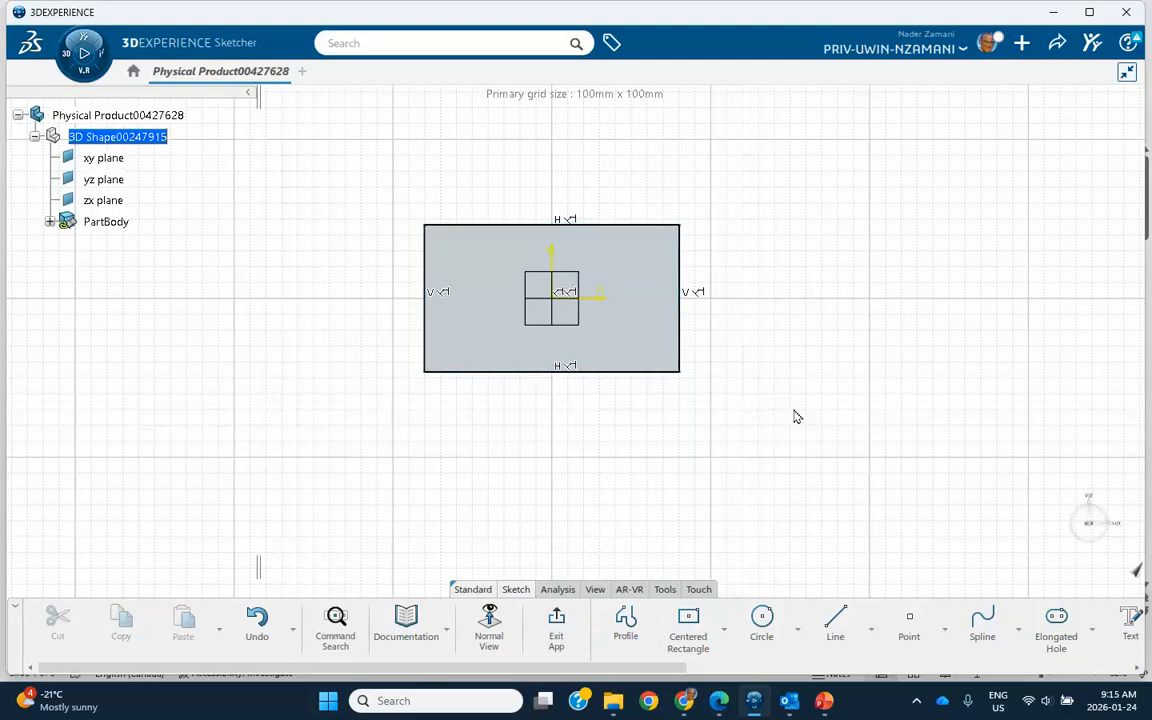
- Dimension the rectangle's height at 100 mm and decline scaling the other sketch elements
click(681, 278)
click(875, 218)
click(817, 308)
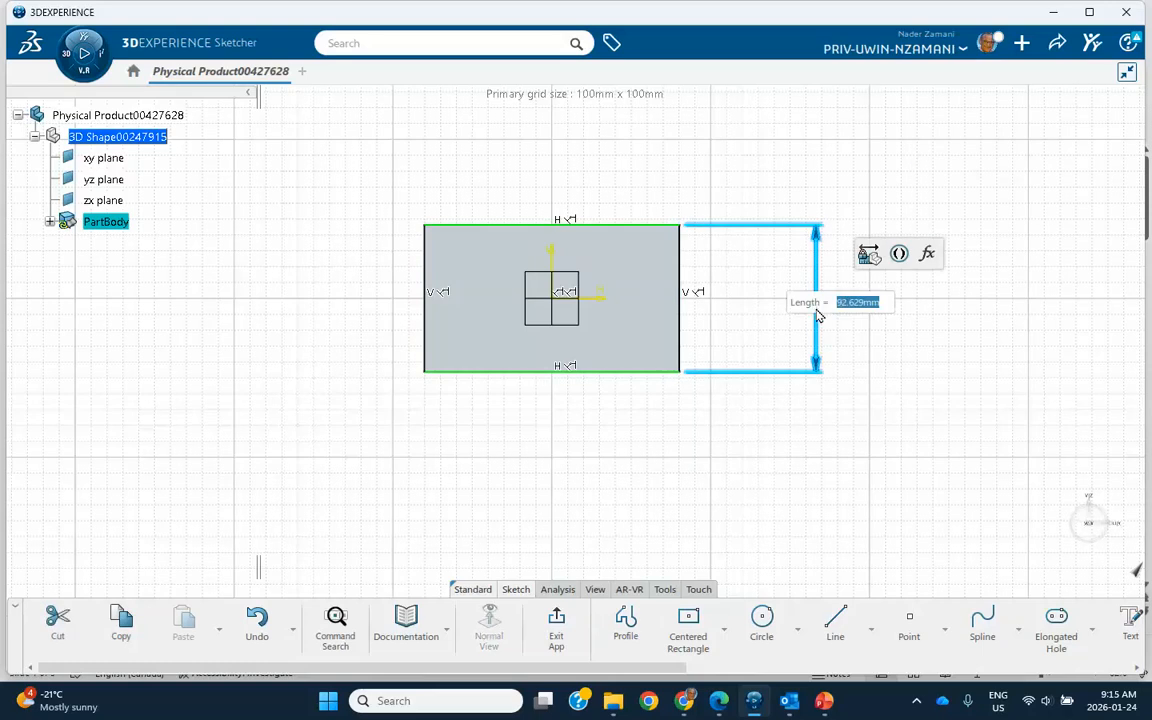
text(100)
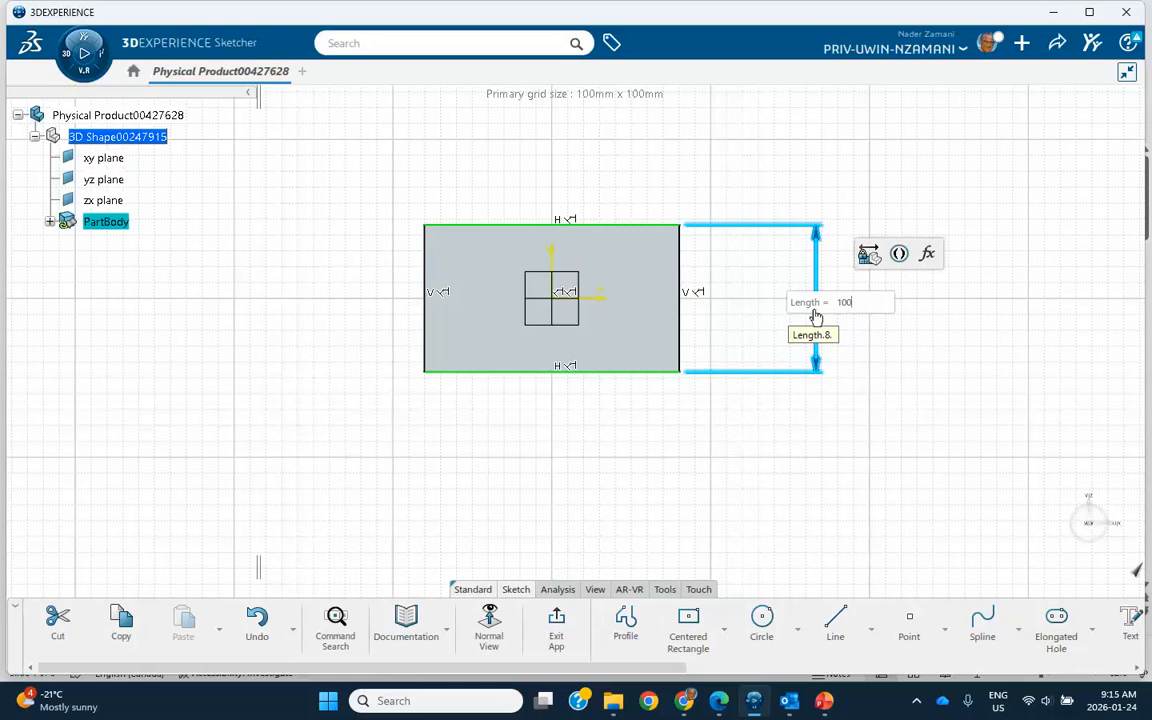
key(Return)
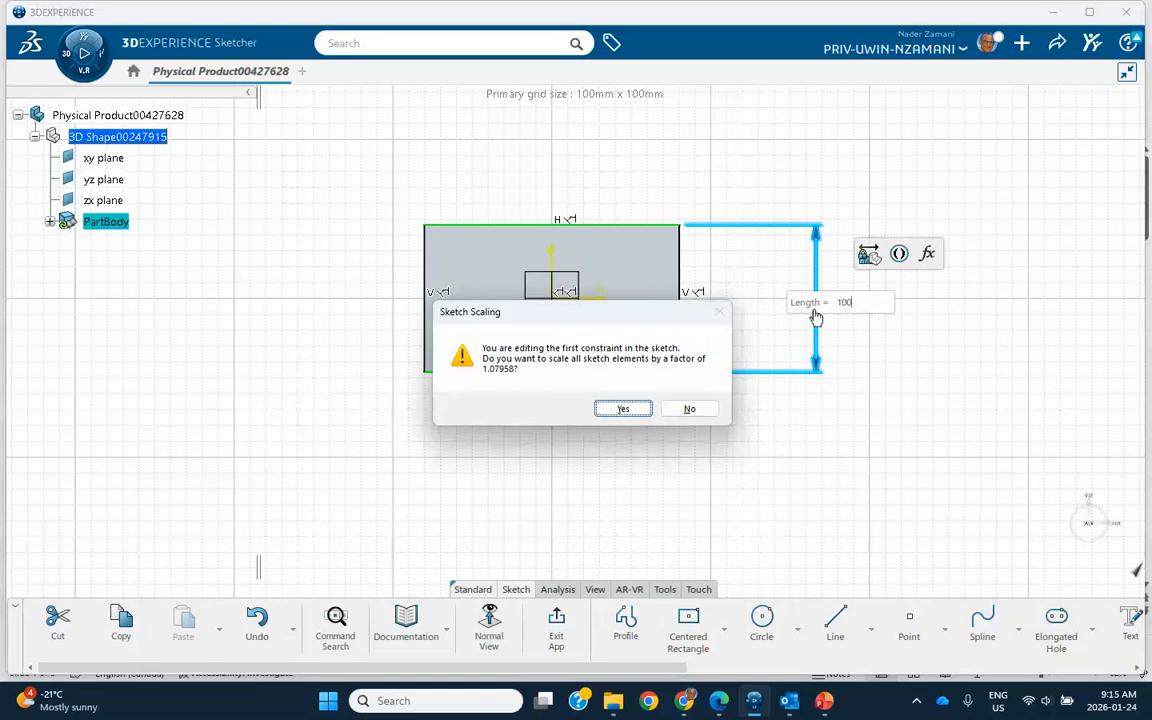
click(690, 410)
- Dimension the rectangle's width at 200 mm
click(600, 220)
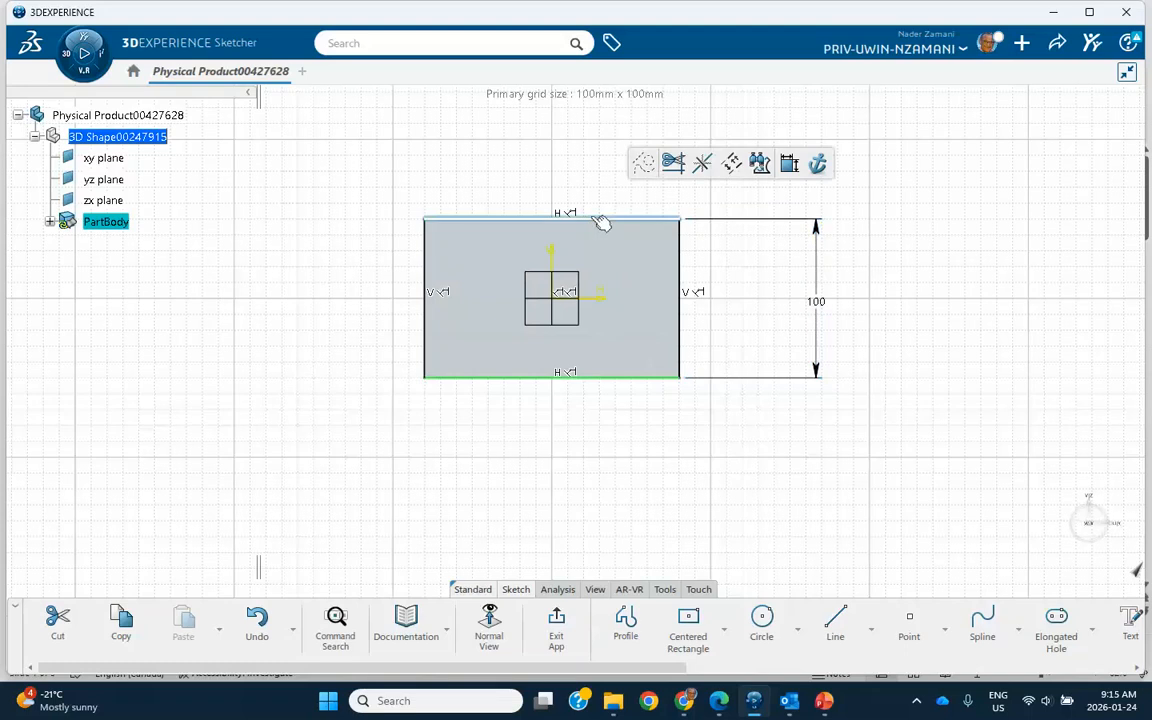
click(731, 162)
click(597, 178)
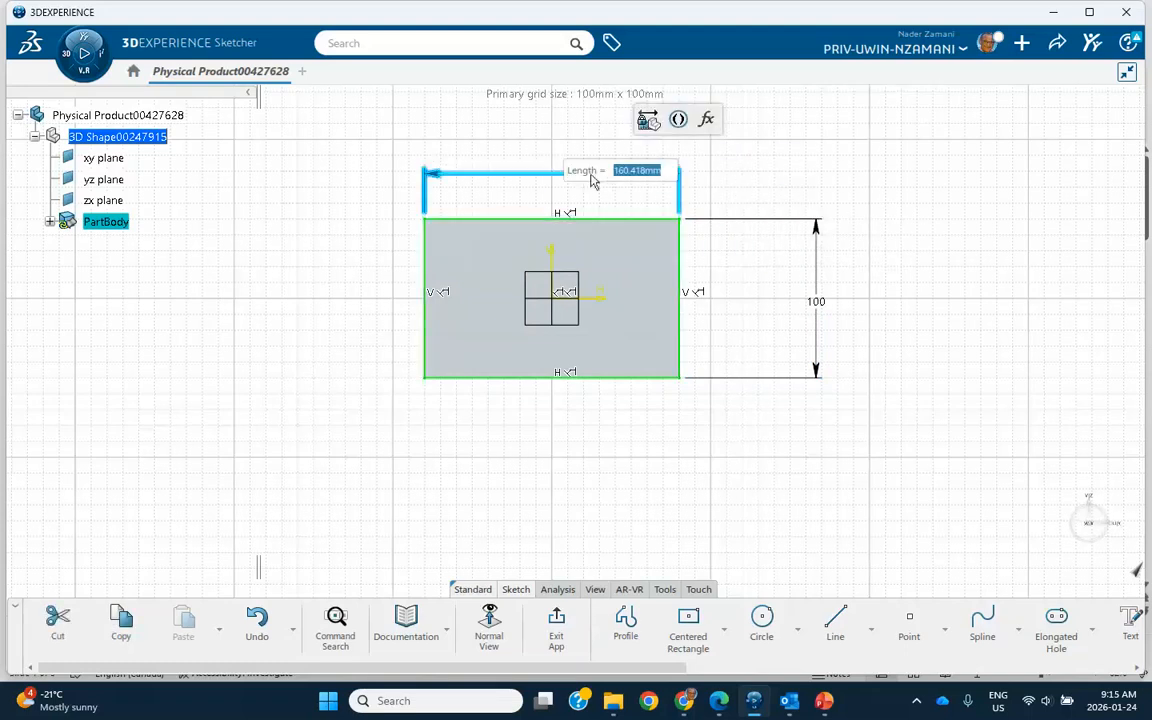
text(200)
key(Return)
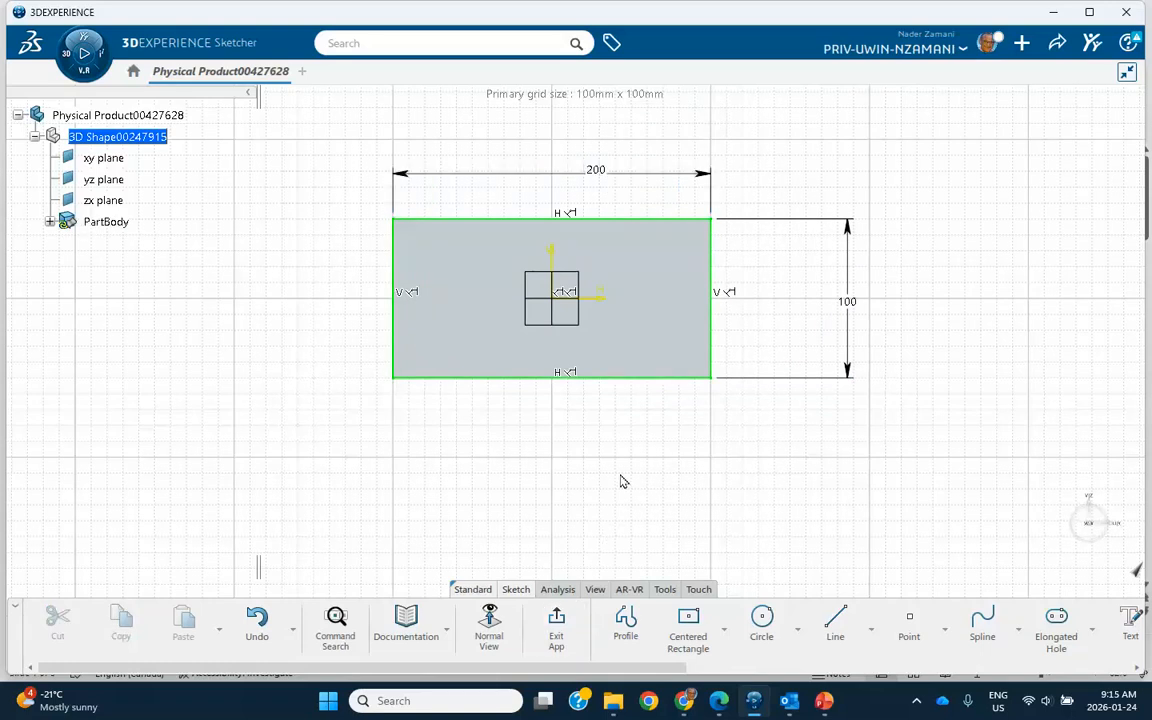
- Delete the rectangle's bottom edge to leave an open profile and exit the sketch
click(617, 378)
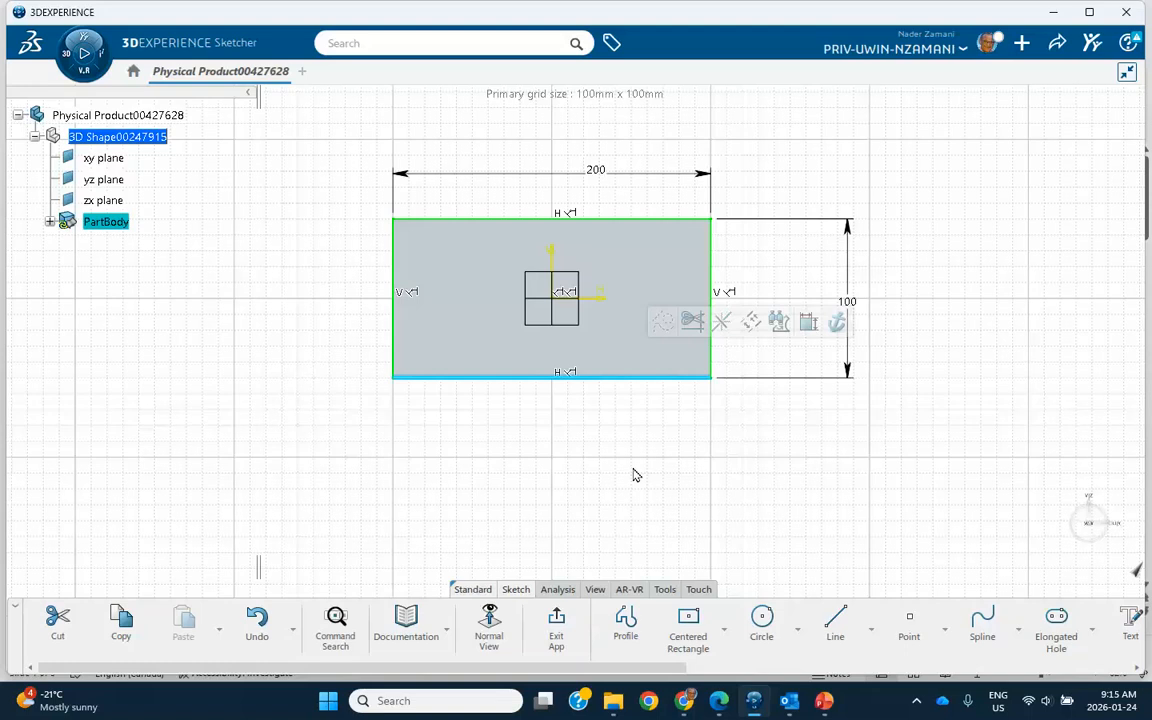
key(Delete)
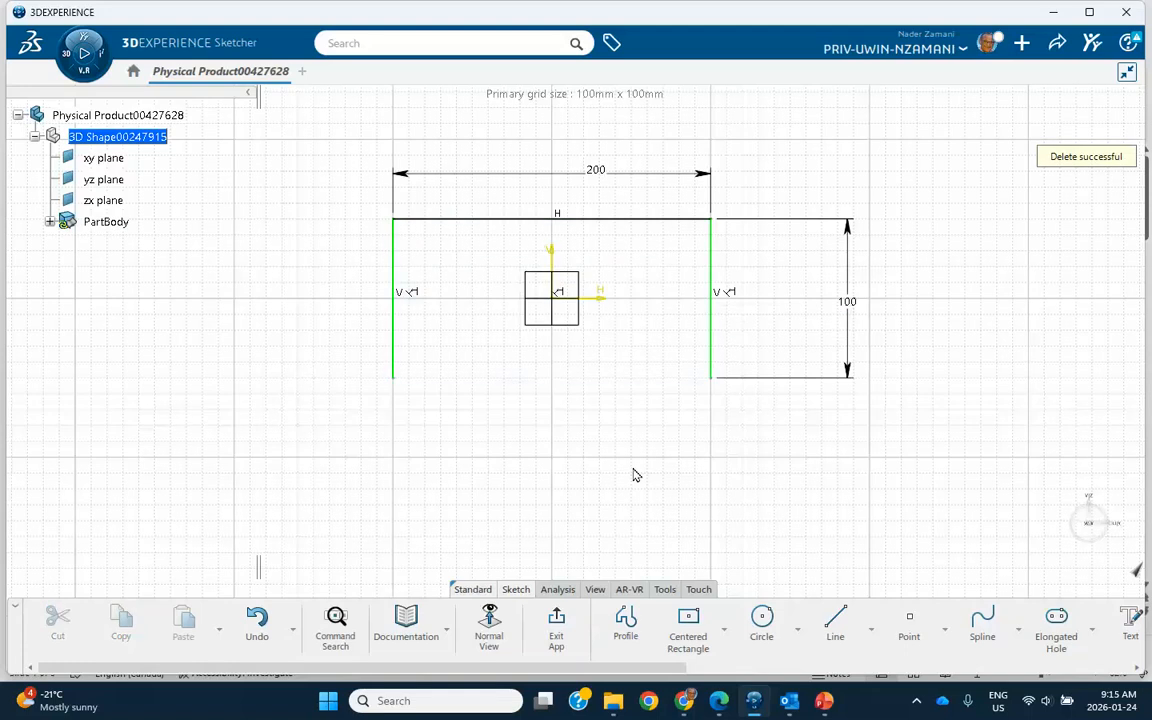
click(558, 622)
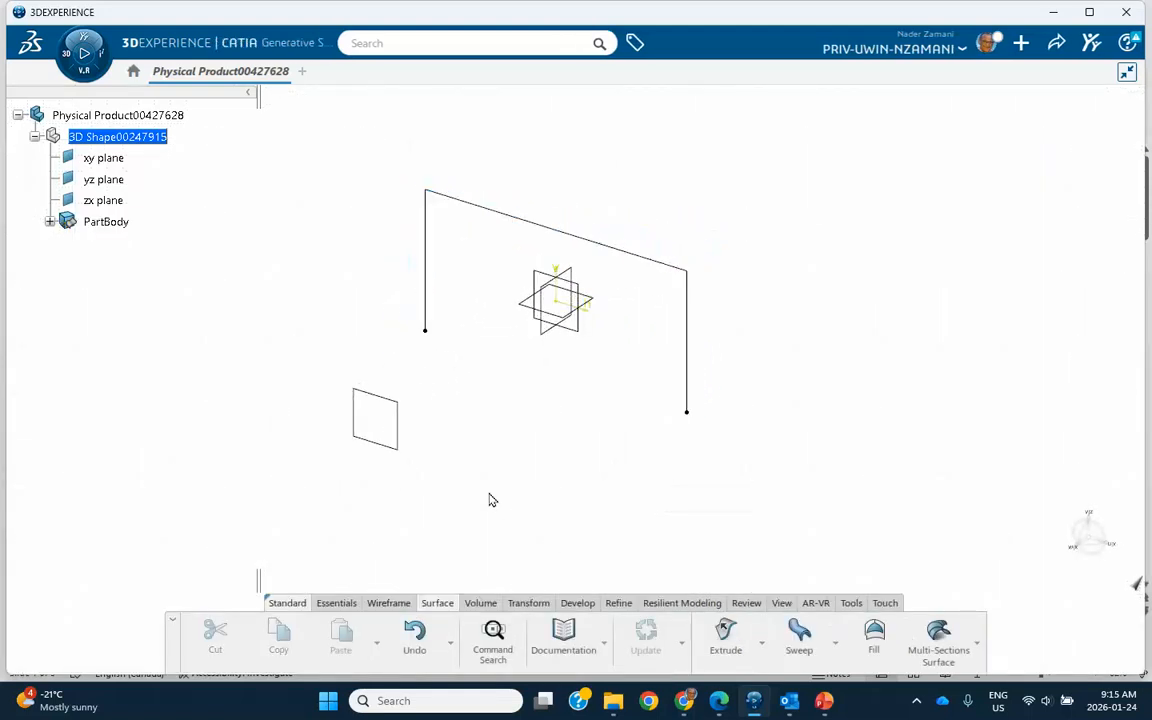
- Start a sketch on the offset plane and draw a centered rectangle about 116 mm wide and 60 mm high around the origin
middle_drag(491, 483, 633, 411)
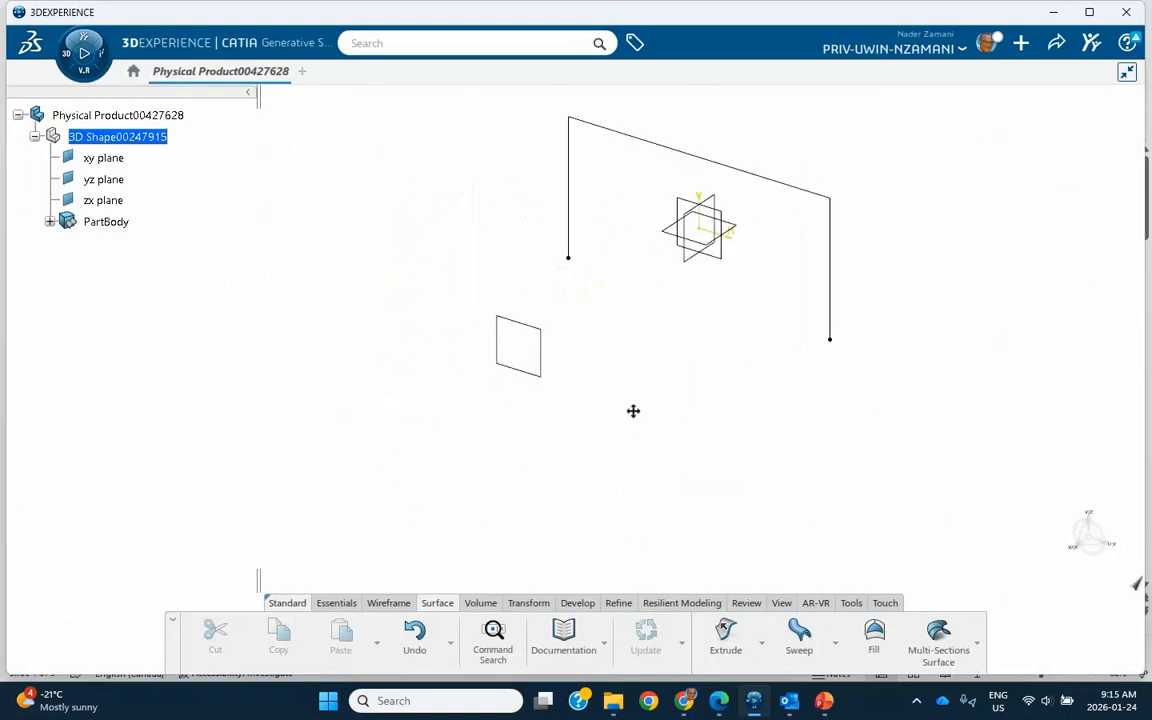
click(545, 356)
click(651, 297)
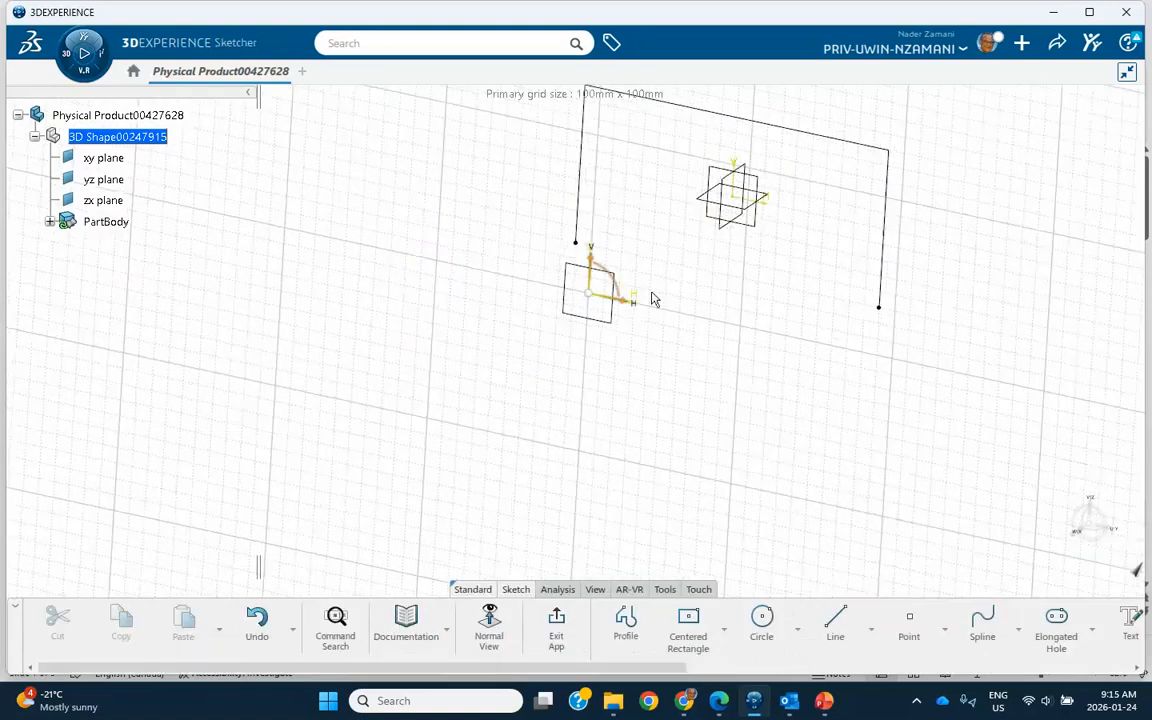
middle_drag(660, 348, 607, 440)
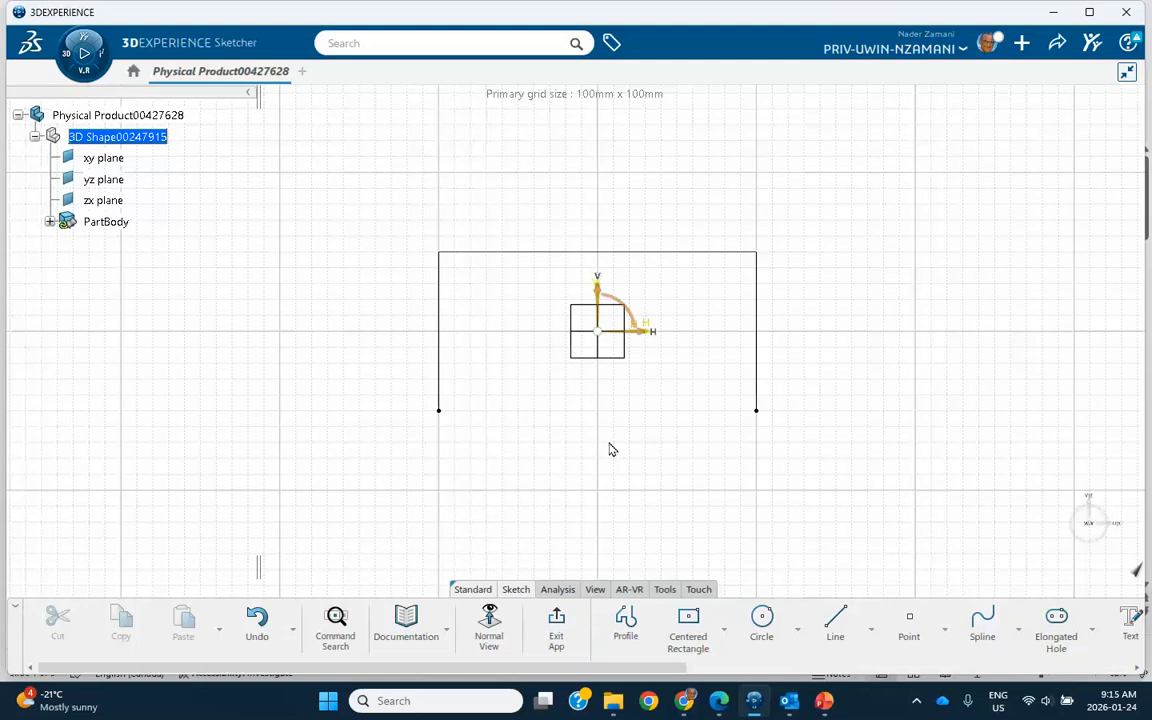
click(688, 624)
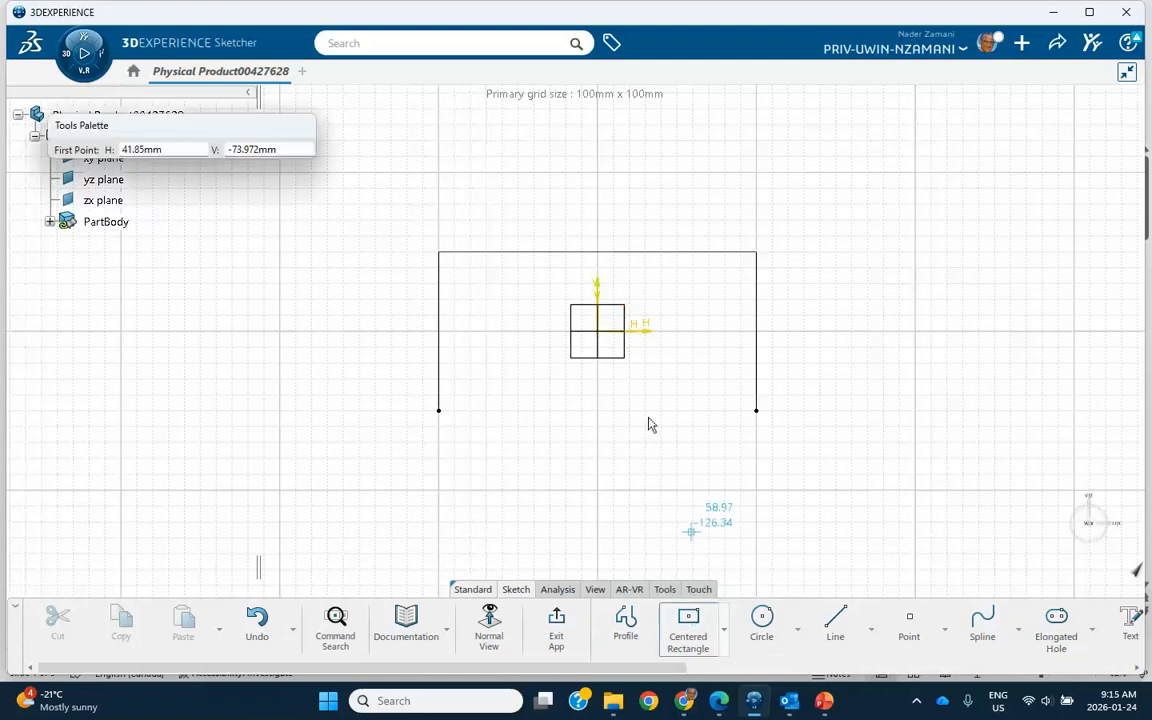
click(600, 332)
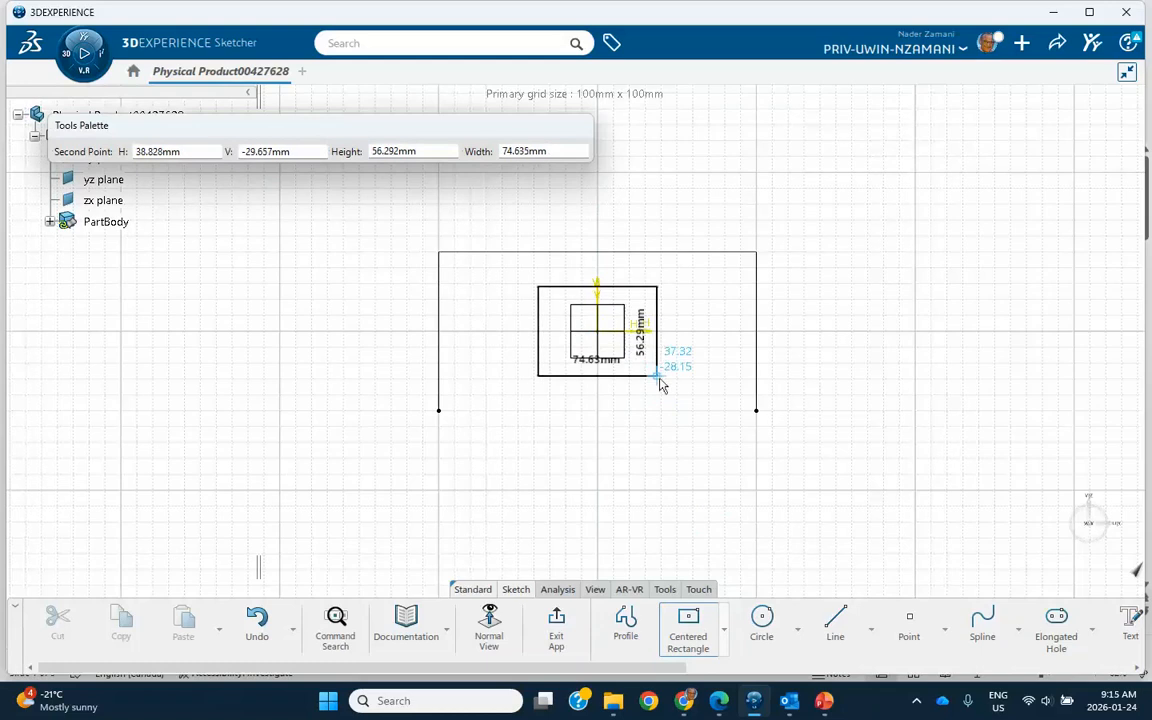
click(691, 385)
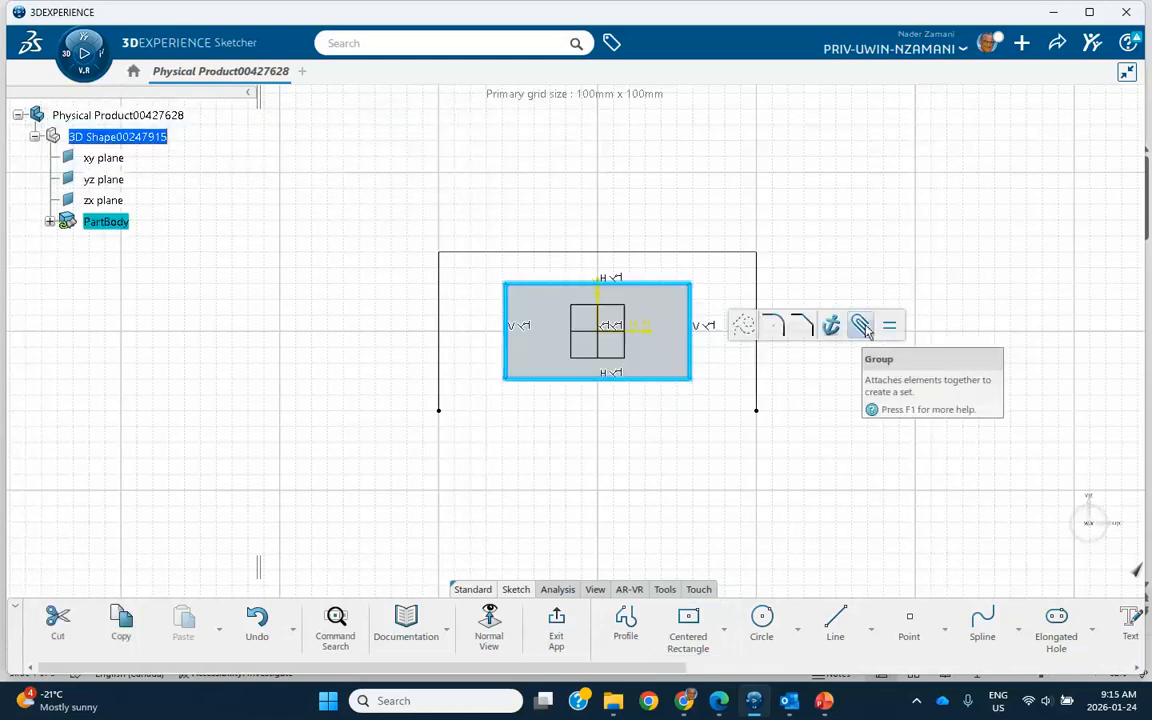
click(605, 536)
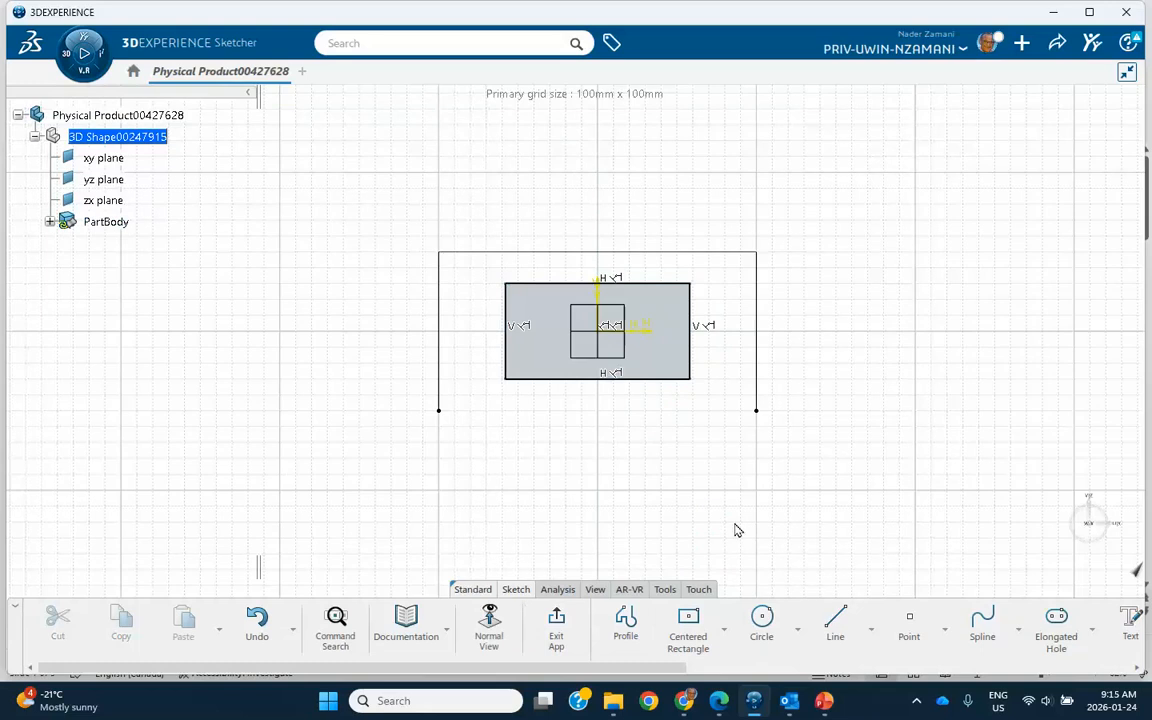
- Dimension the smaller rectangle's height at 50 mm and decline scaling the other sketch elements
click(694, 347)
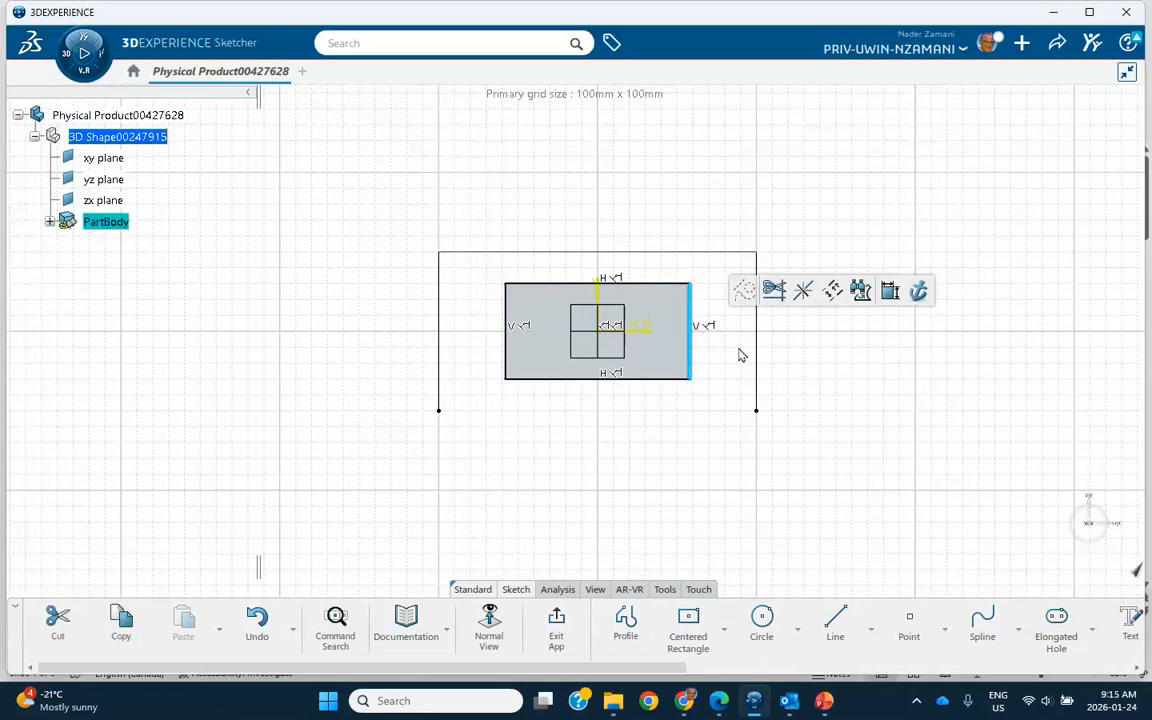
click(889, 290)
click(871, 350)
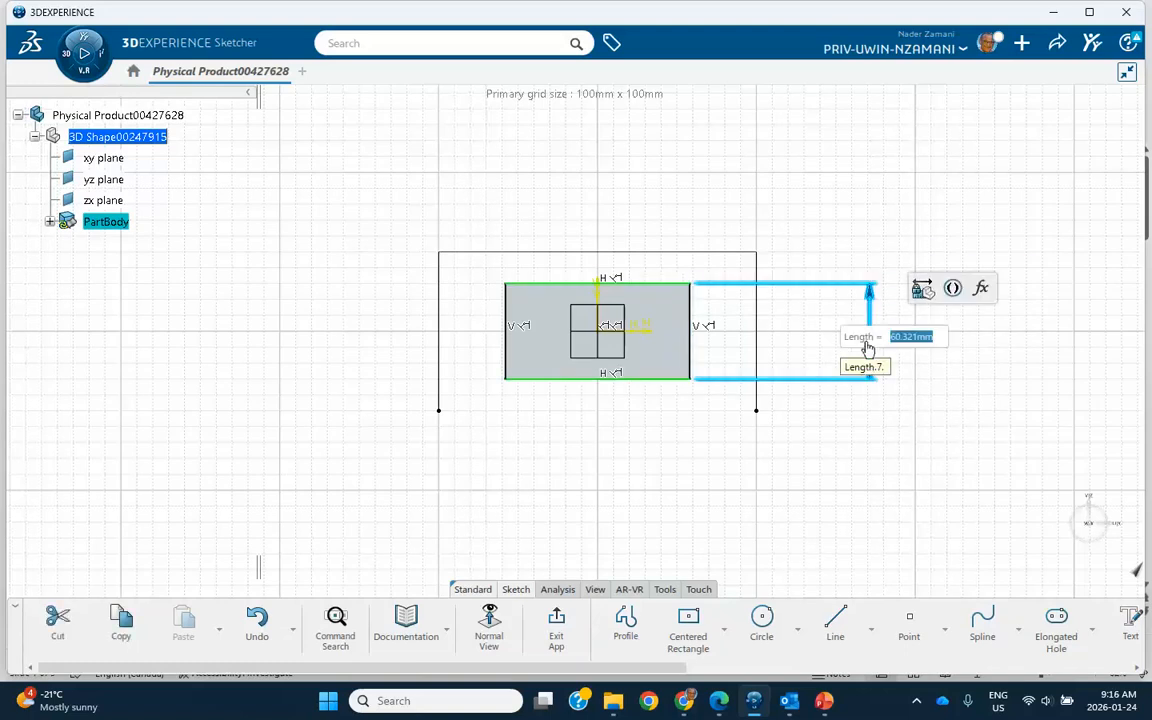
text(50)
key(Return)
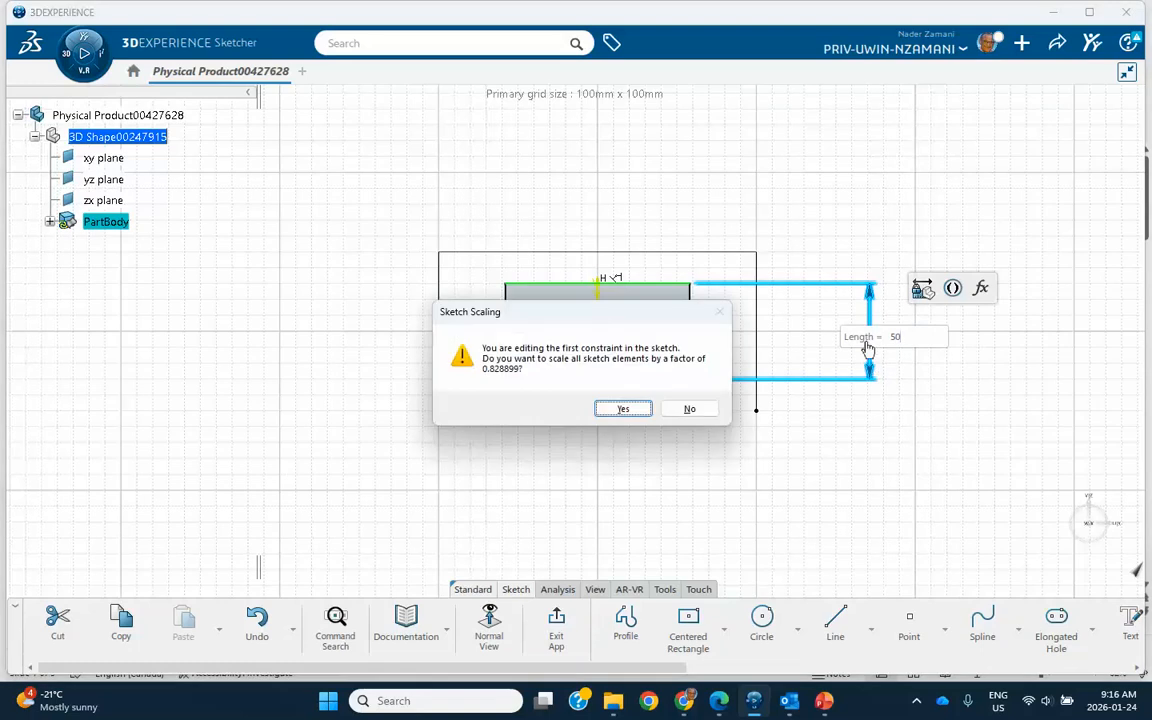
click(687, 407)
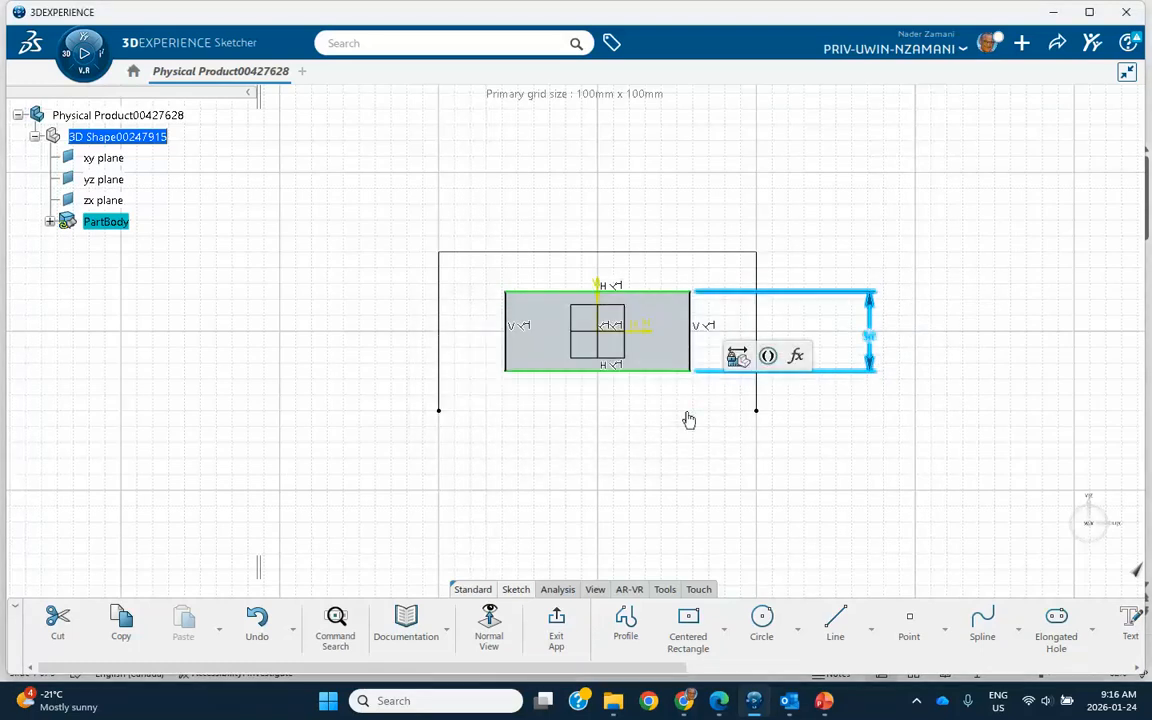
- Dimension the smaller rectangle's width at 100 mm
click(640, 293)
click(830, 236)
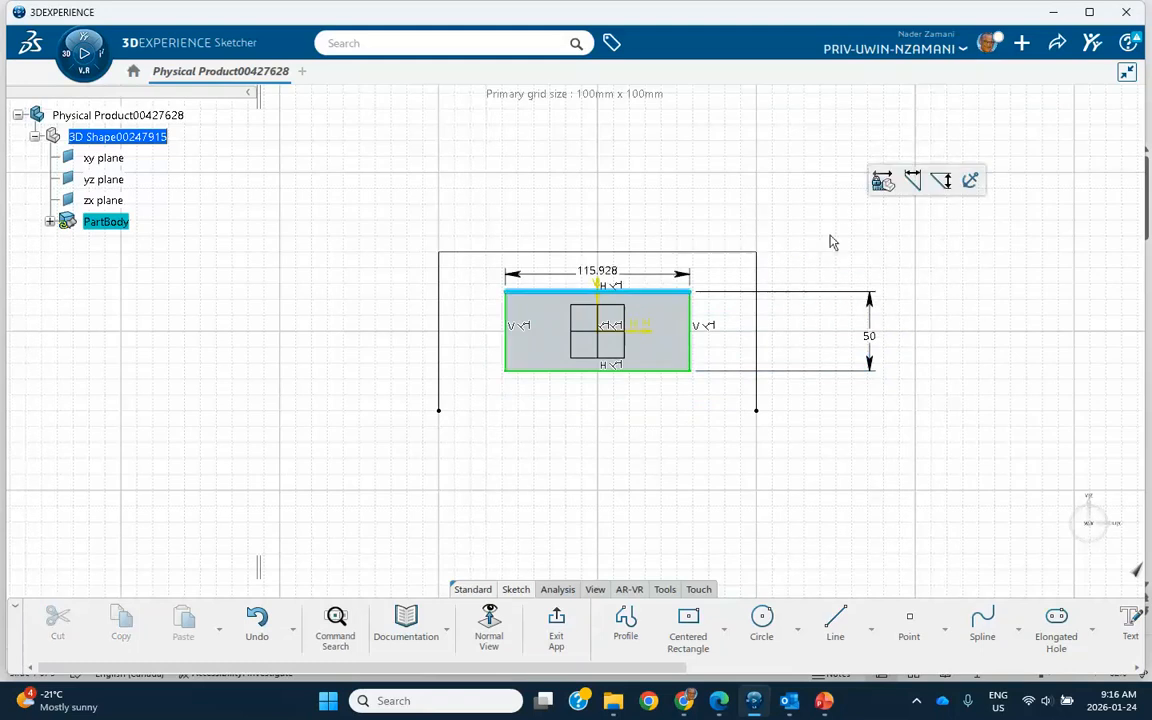
double_click(640, 199)
text(100)
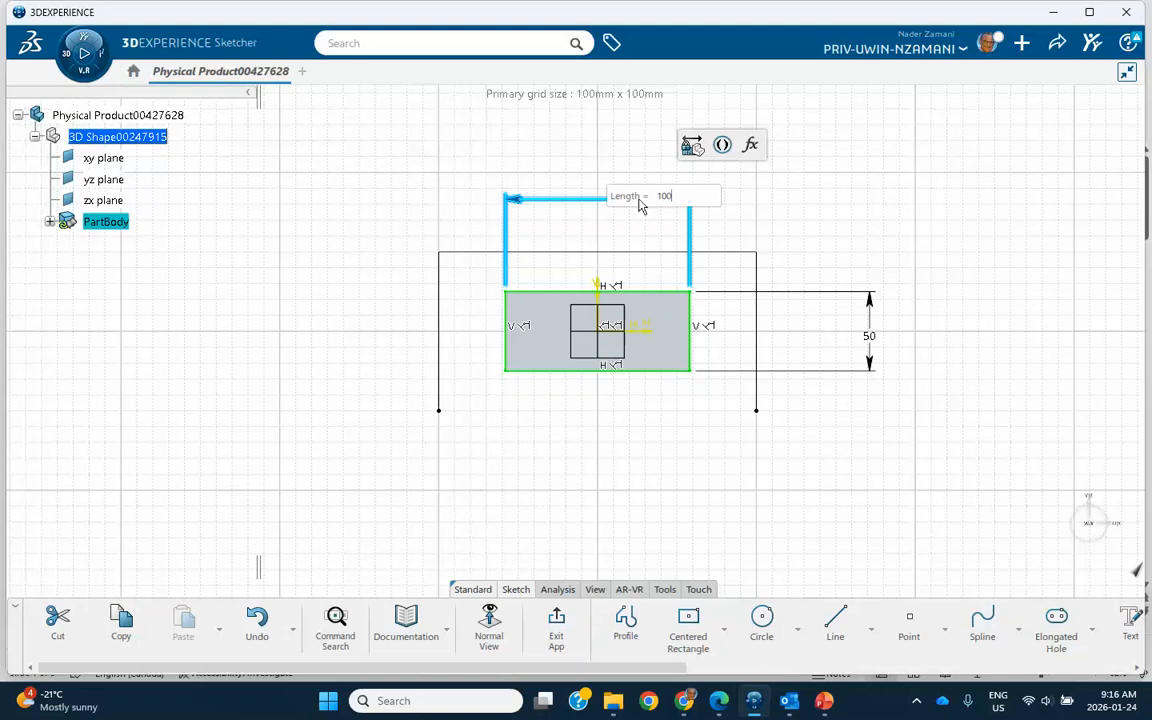
key(Return)
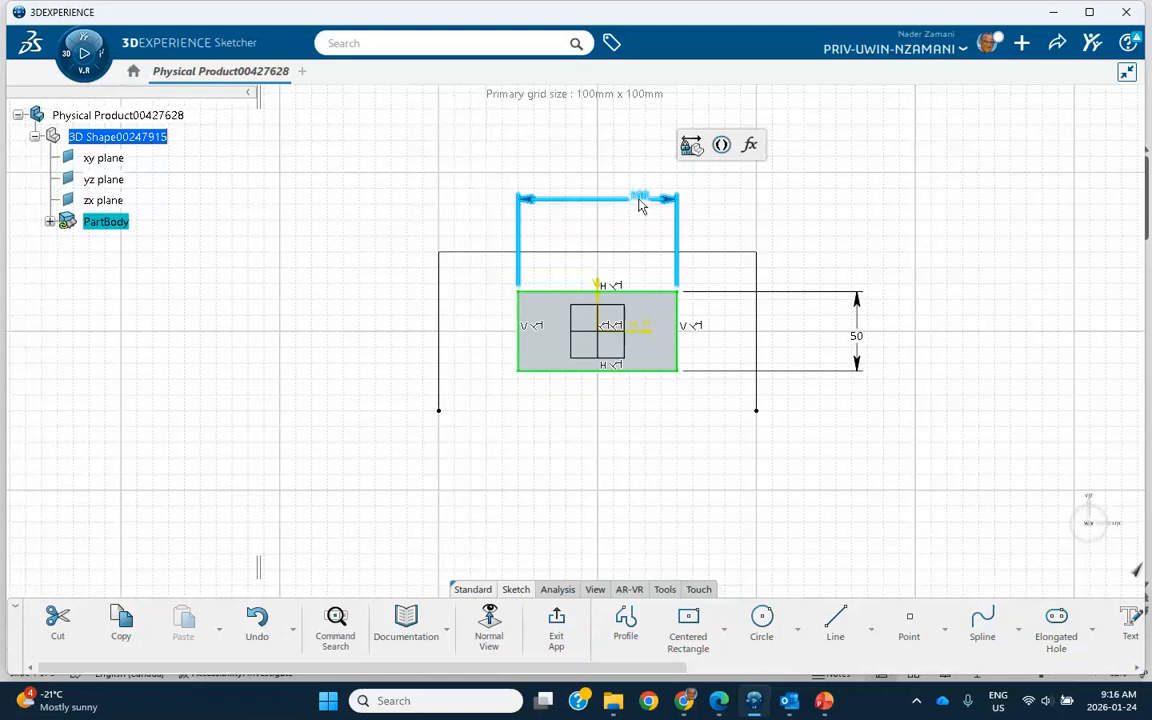
click(641, 398)
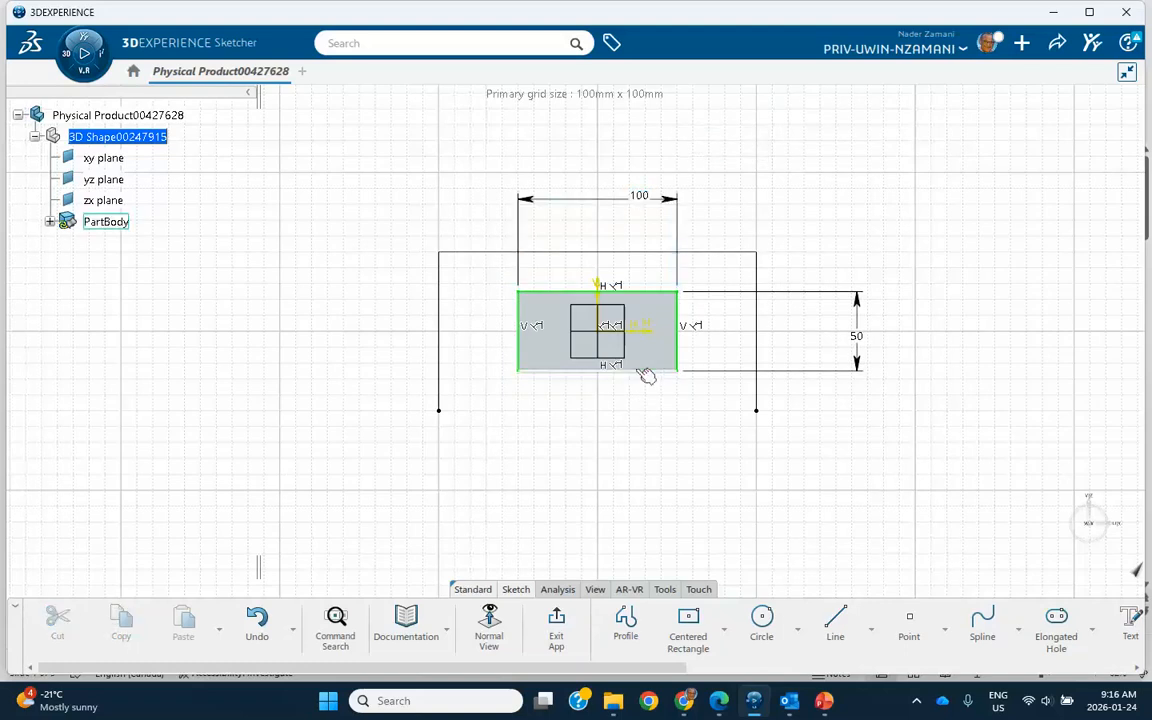
- Delete the smaller rectangle's bottom edge to leave an open profile and exit the sketch
click(644, 371)
key(Delete)
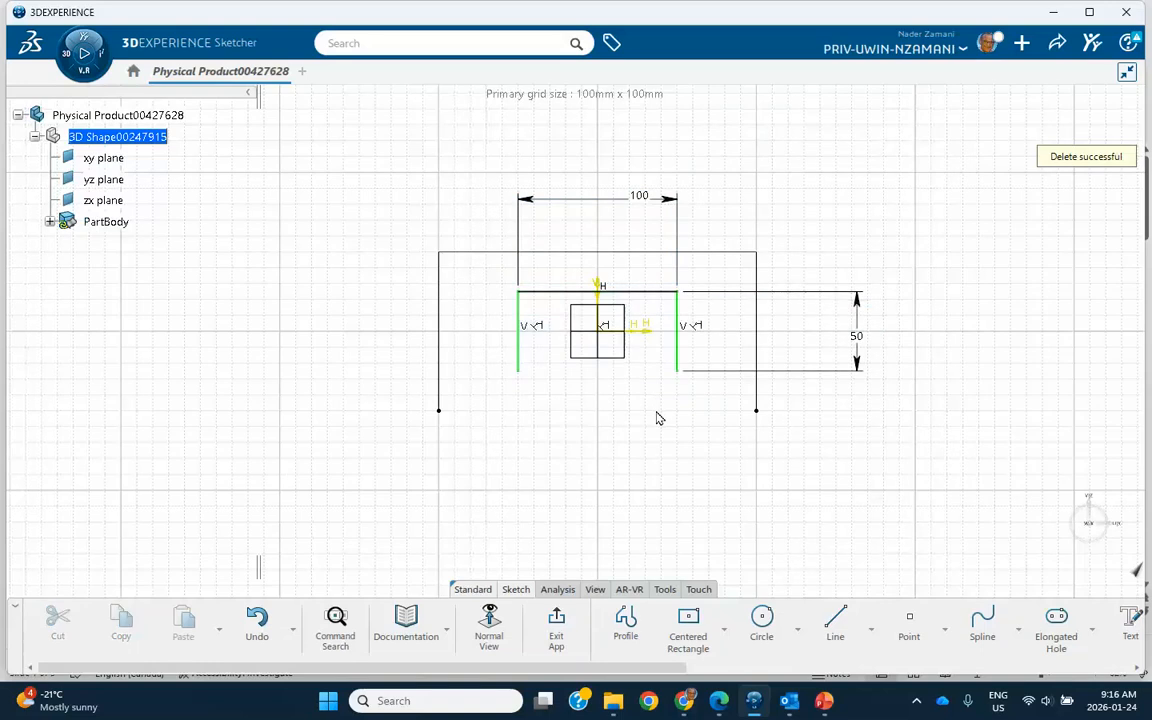
click(557, 625)
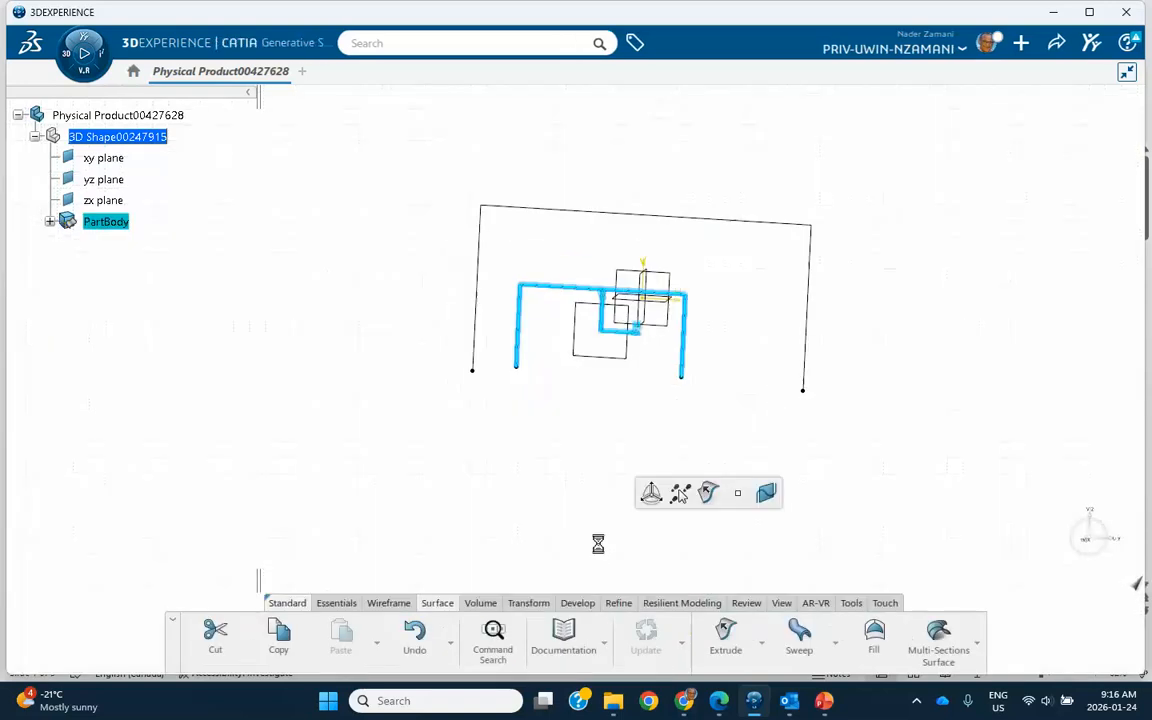
- Start a Multi-Sections Surface using the large open profile as section 1 and the small one as section 2, and preview it
middle_drag(752, 499, 717, 533)
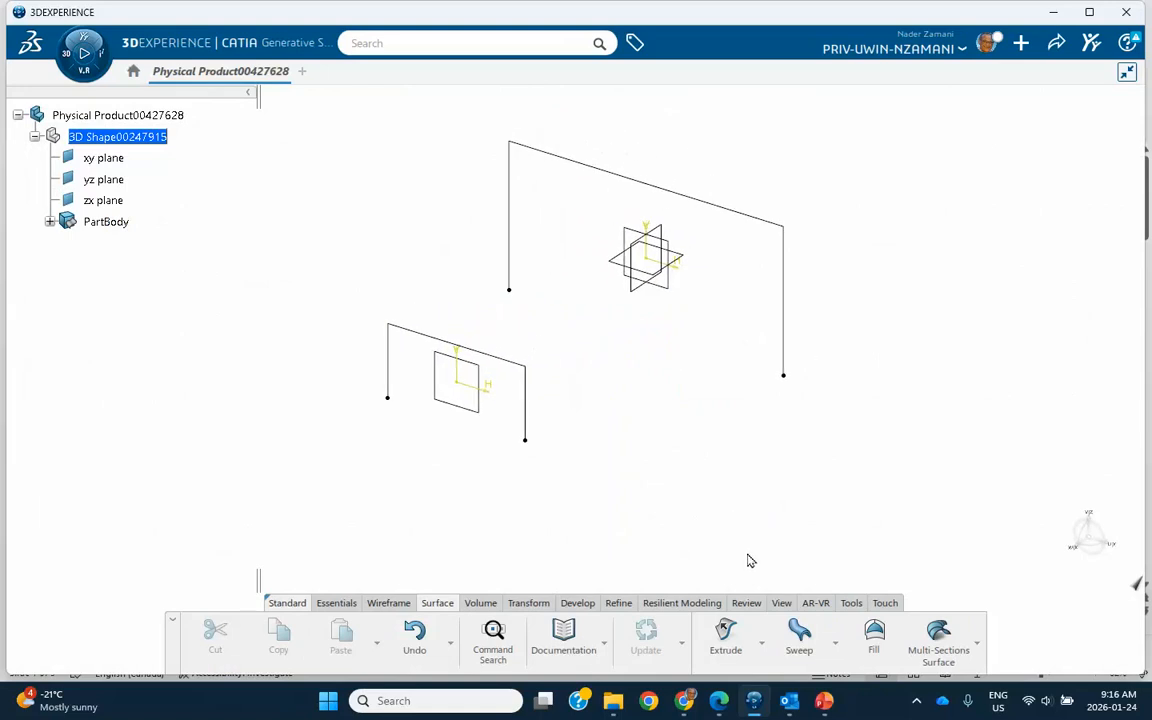
click(936, 640)
middle_drag(923, 455, 655, 516)
click(564, 342)
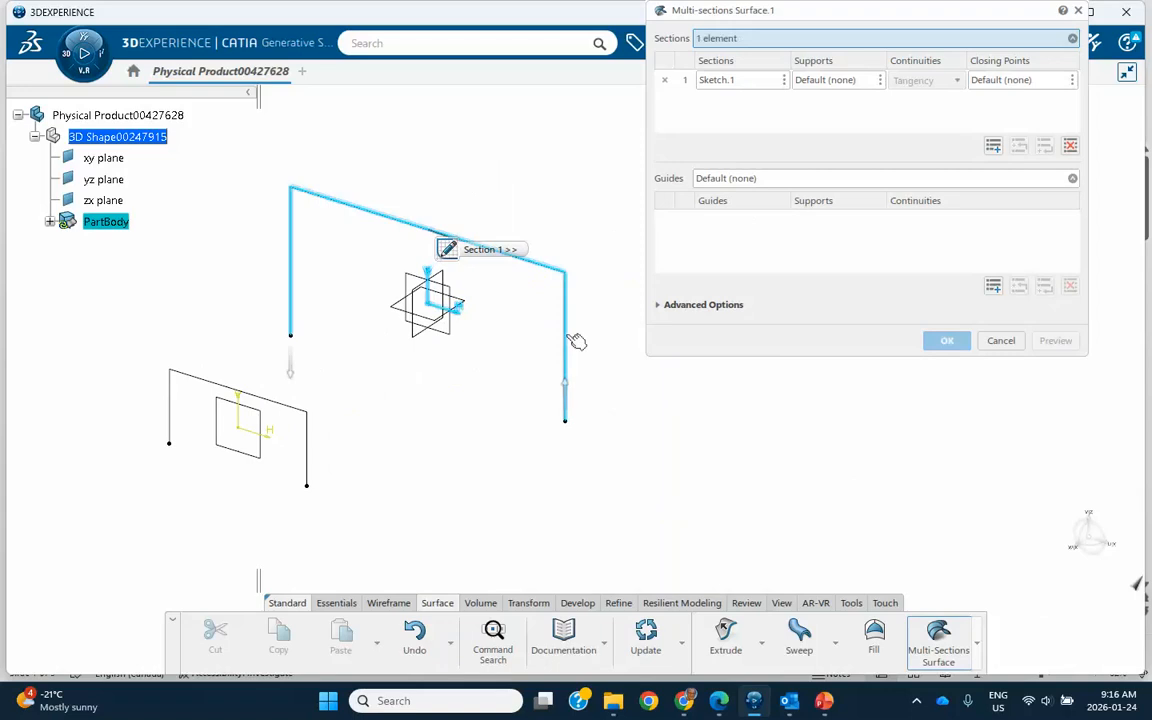
click(311, 447)
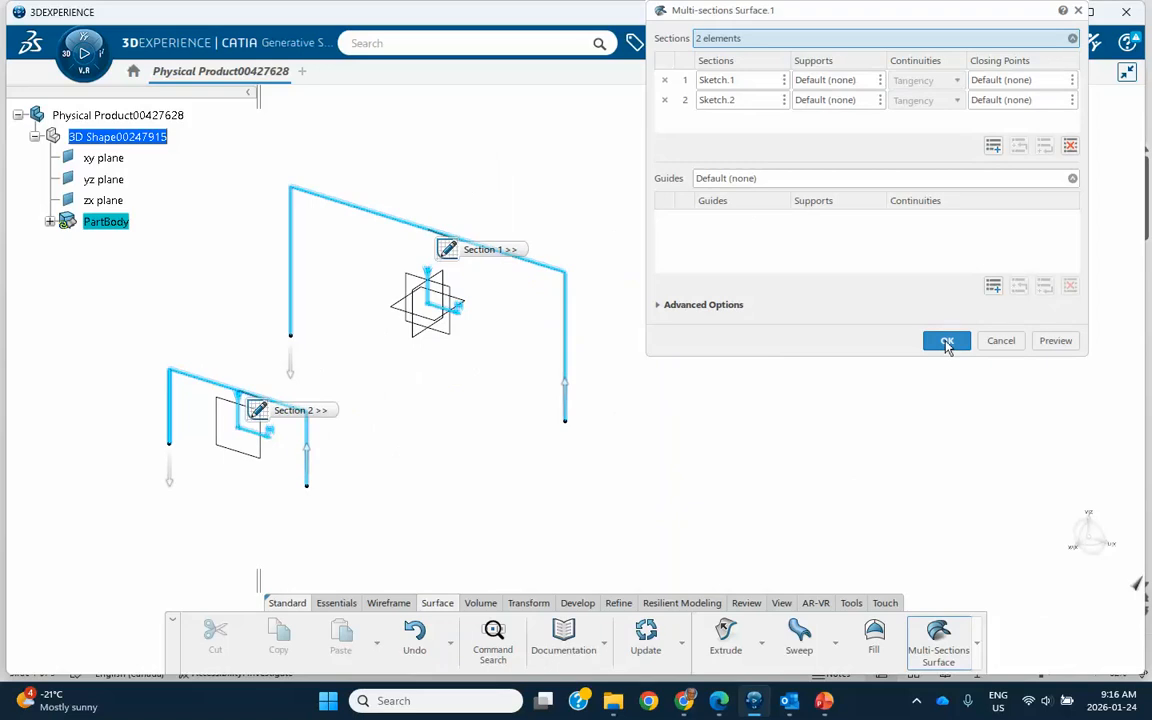
click(1055, 341)
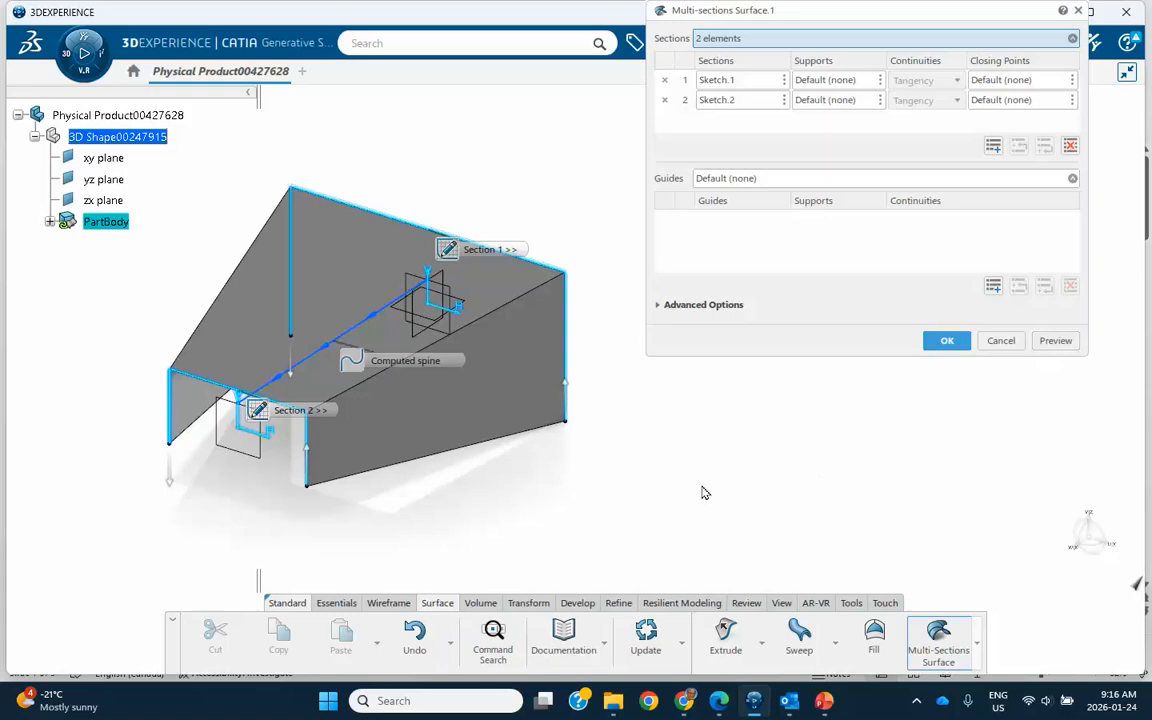
mouse_move(617, 475)
middle_down()
mouse_move(738, 435)
mouse_move(738, 388)
mouse_move(779, 393)
mouse_move(798, 420)
mouse_move(717, 465)
mouse_move(612, 489)
middle_up()
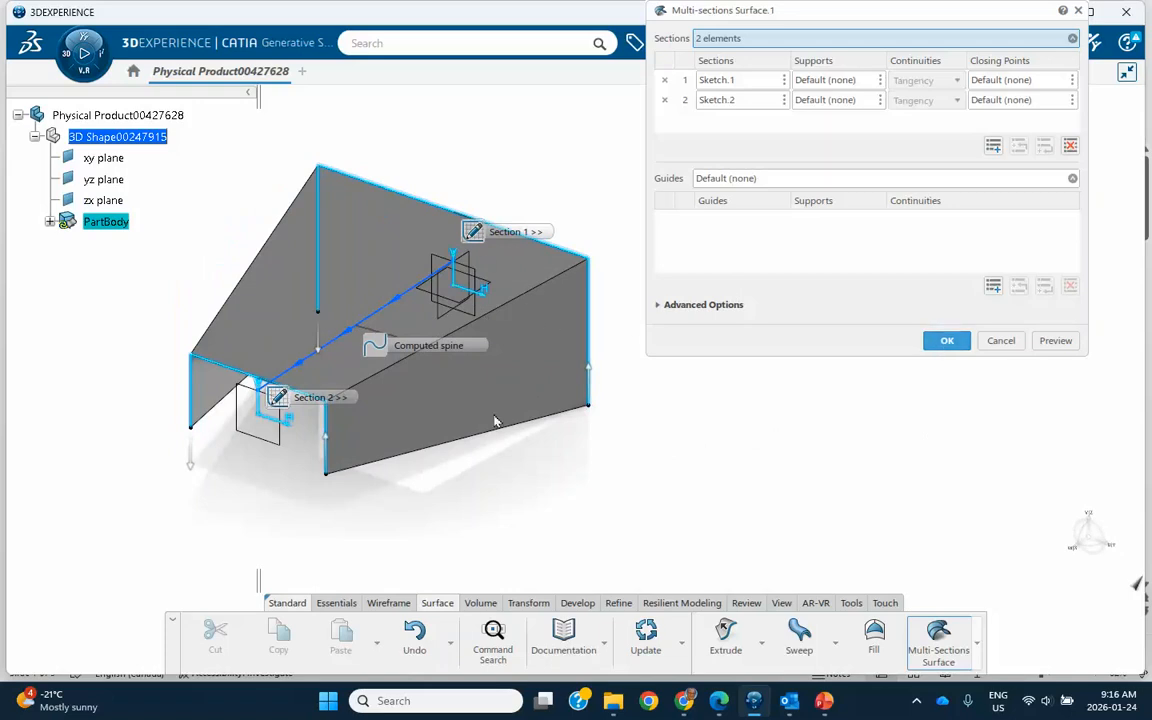
- Show the surface's advanced options, keep Canonical portion detection enabled, and create the surface
click(658, 305)
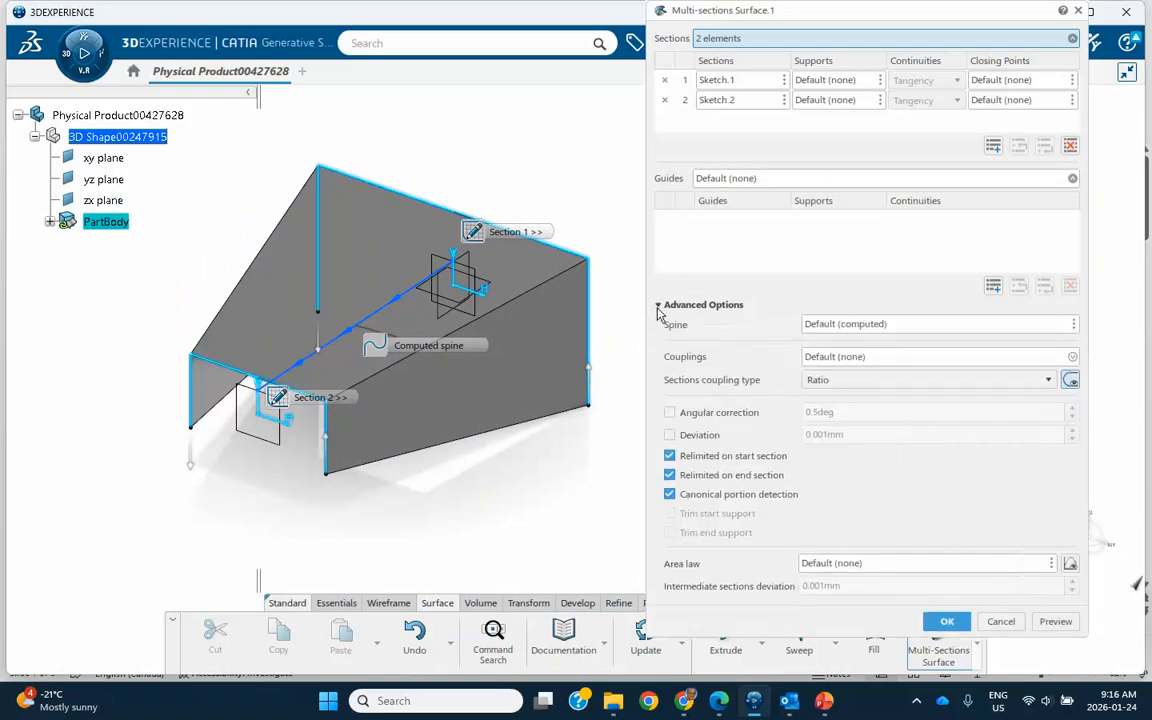
click(669, 494)
click(944, 621)
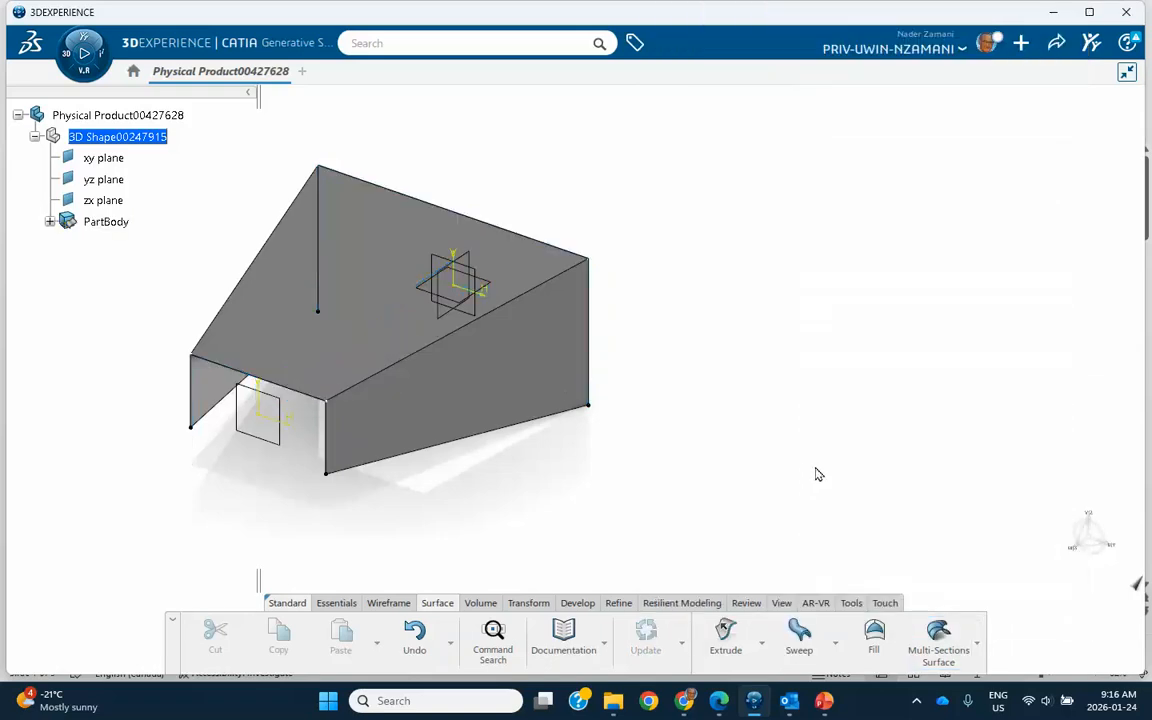
- Sketch a test circle on the surface's planar side face, exit the sketch, and undo it
click(522, 378)
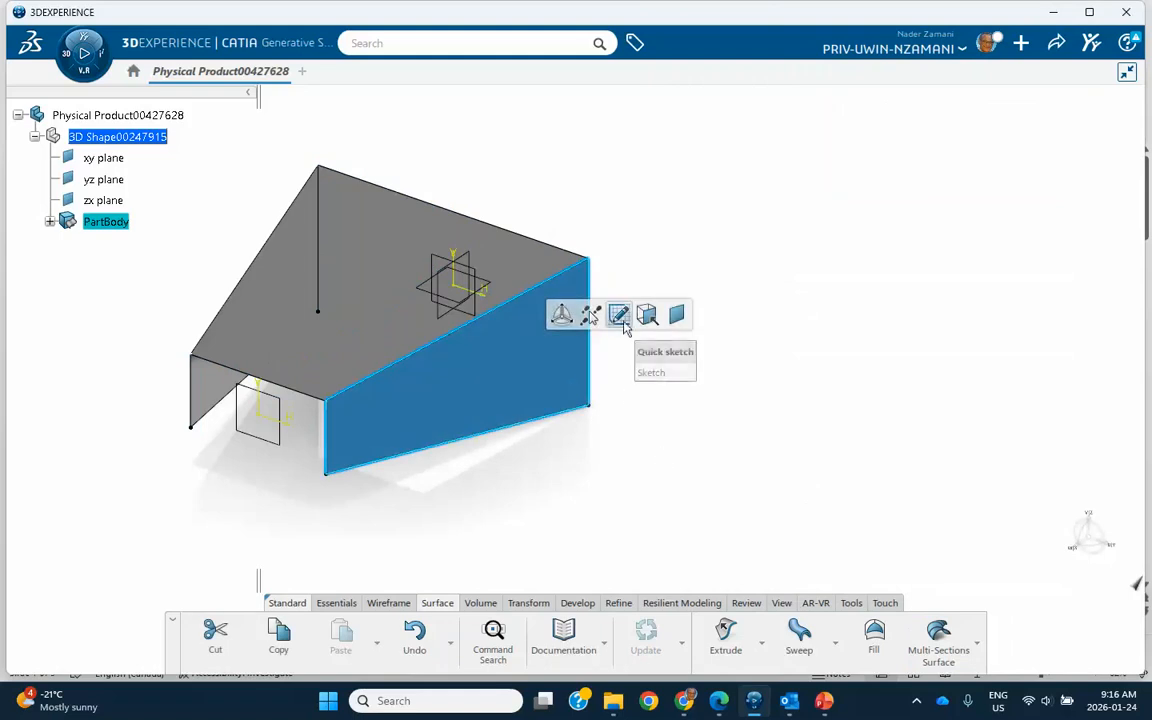
click(620, 318)
click(761, 620)
click(487, 403)
click(512, 418)
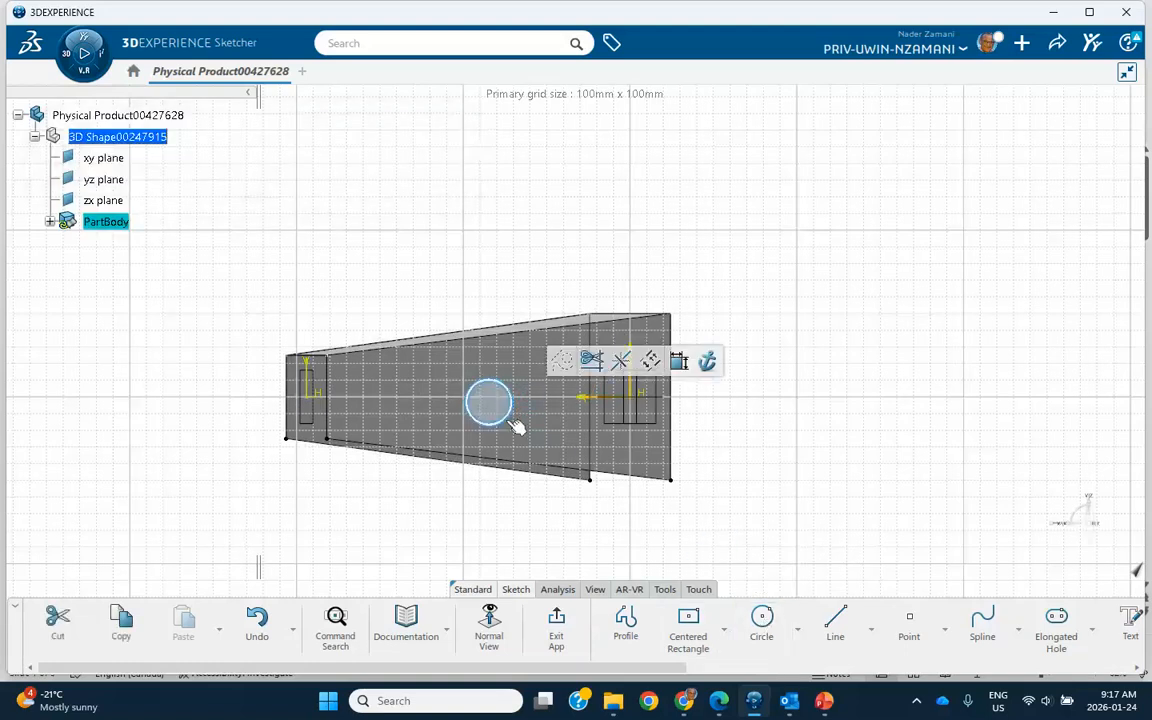
click(556, 625)
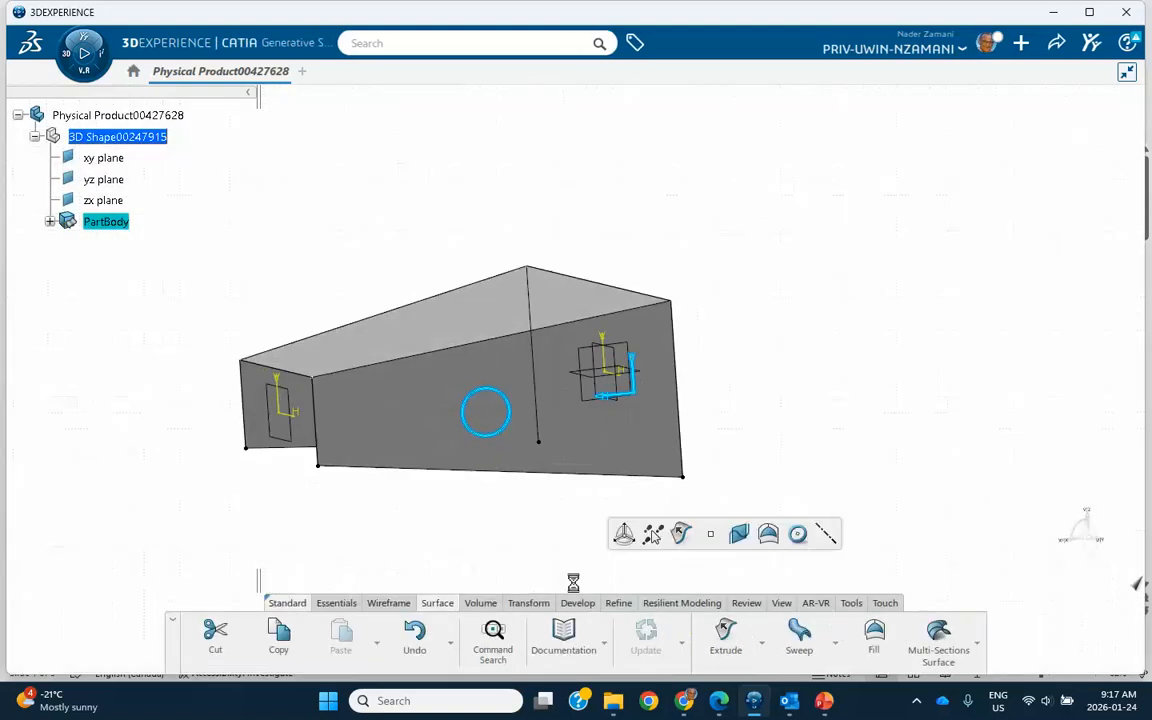
click(566, 572)
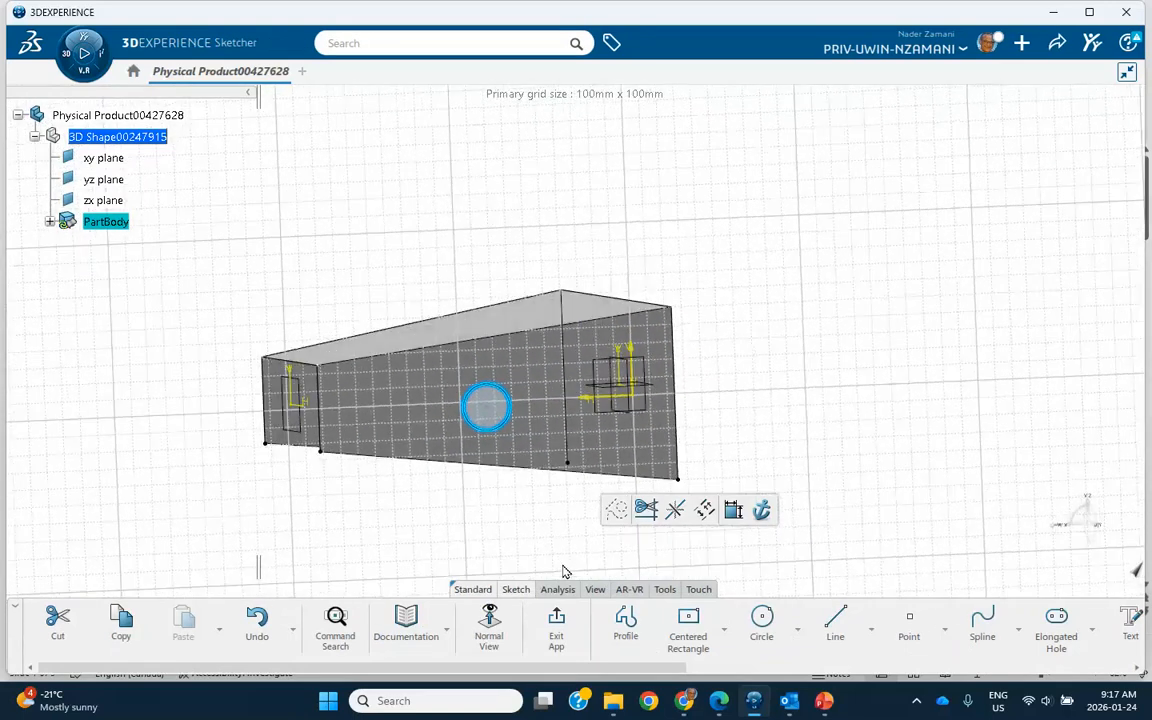
click(565, 632)
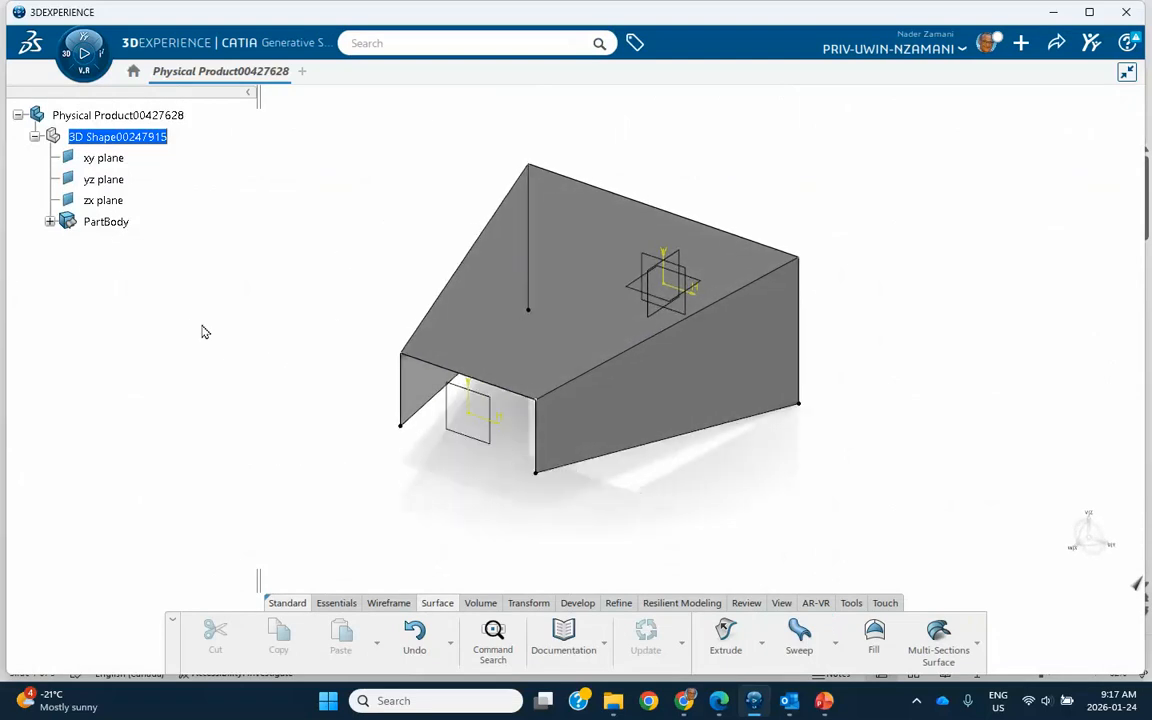
- Edit Multi-sections Surface.1 to disable Canonical portion detection and apply the change
click(50, 222)
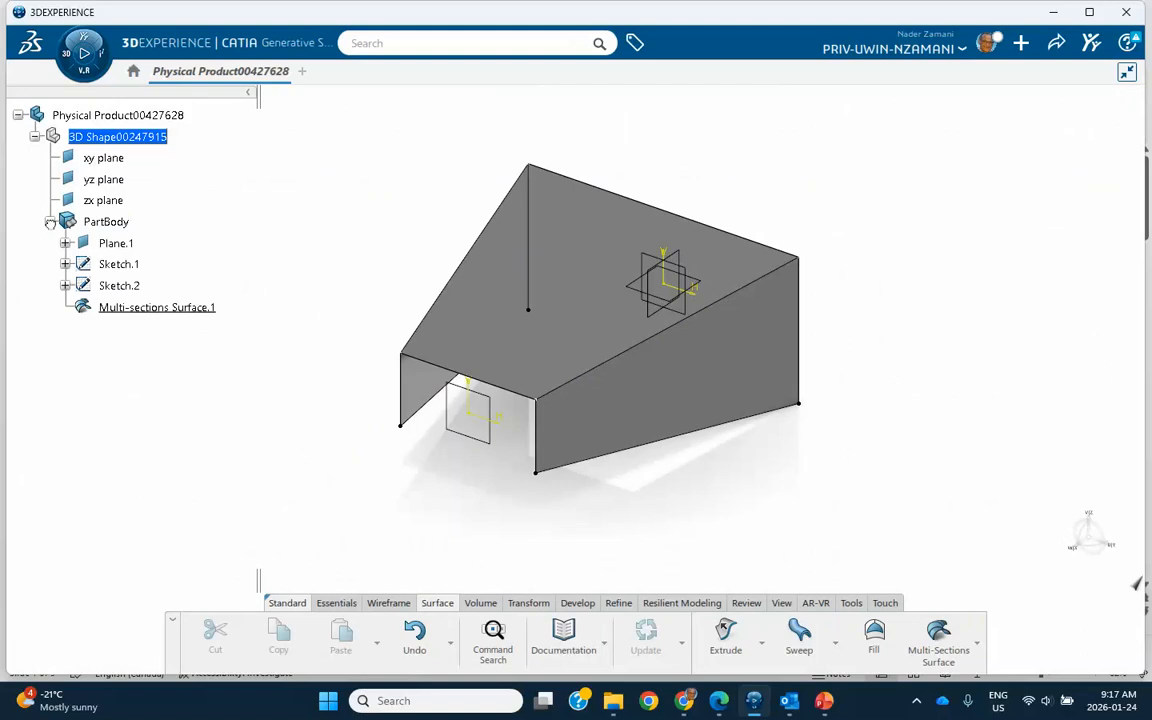
double_click(150, 309)
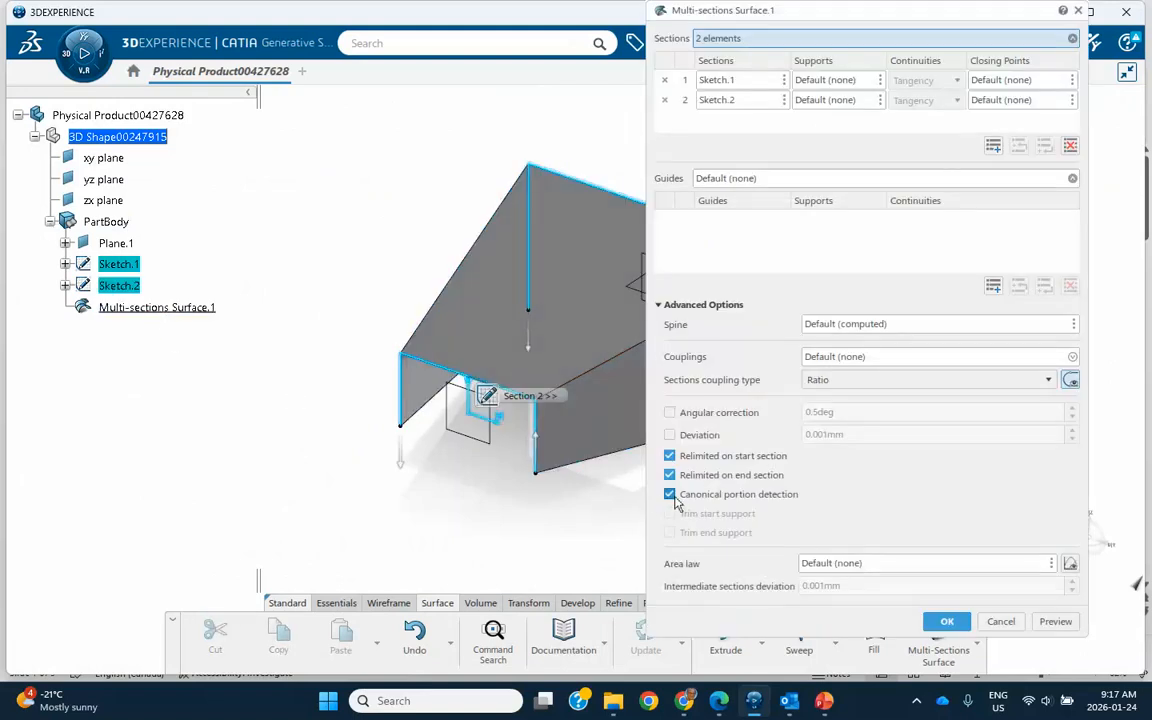
click(670, 495)
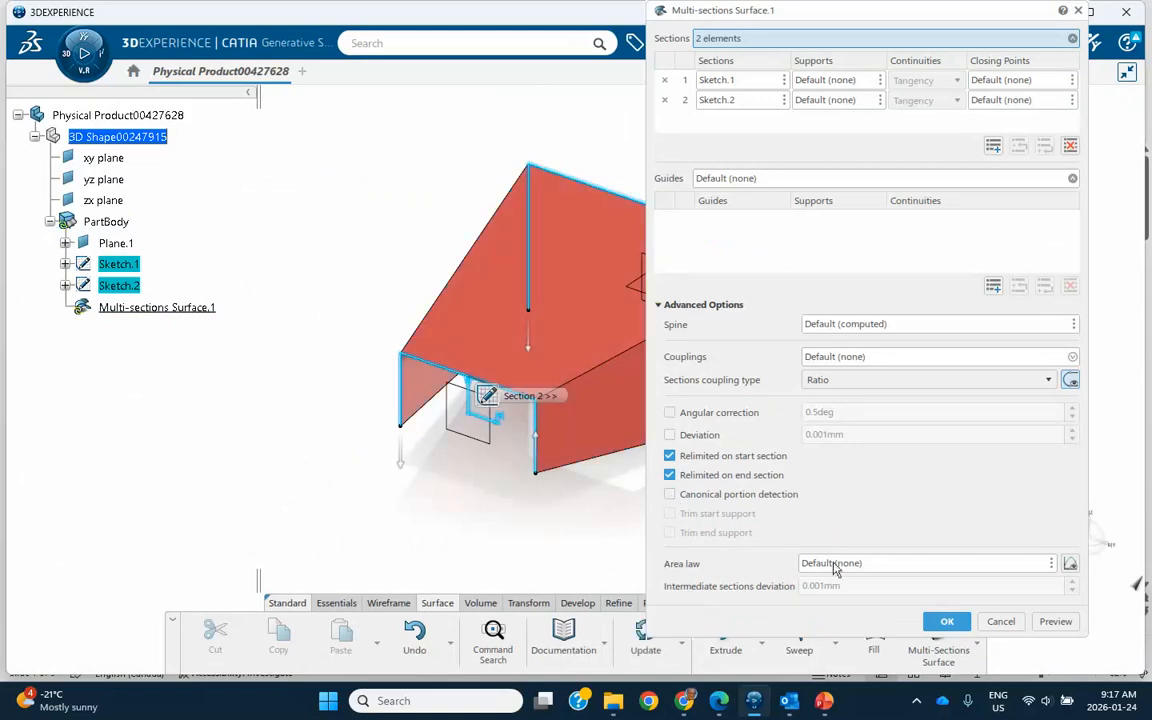
click(1053, 621)
click(947, 622)
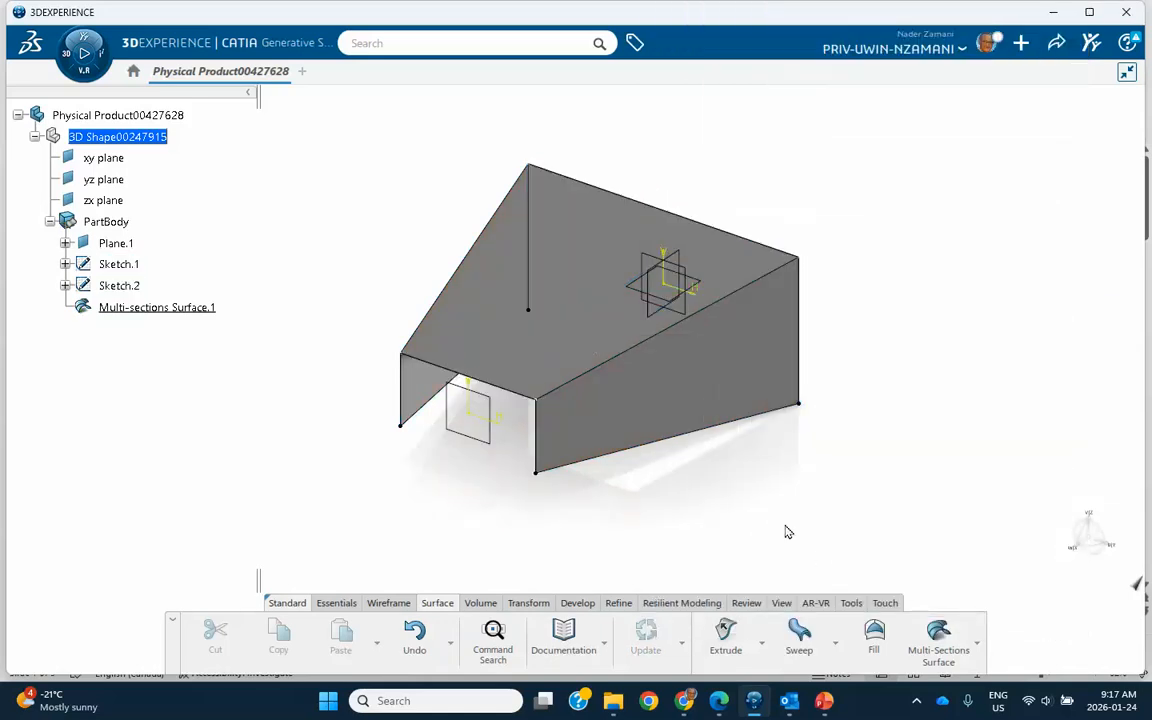
- Try to start a positioned sketch on the surface's side face and cancel it
click(693, 372)
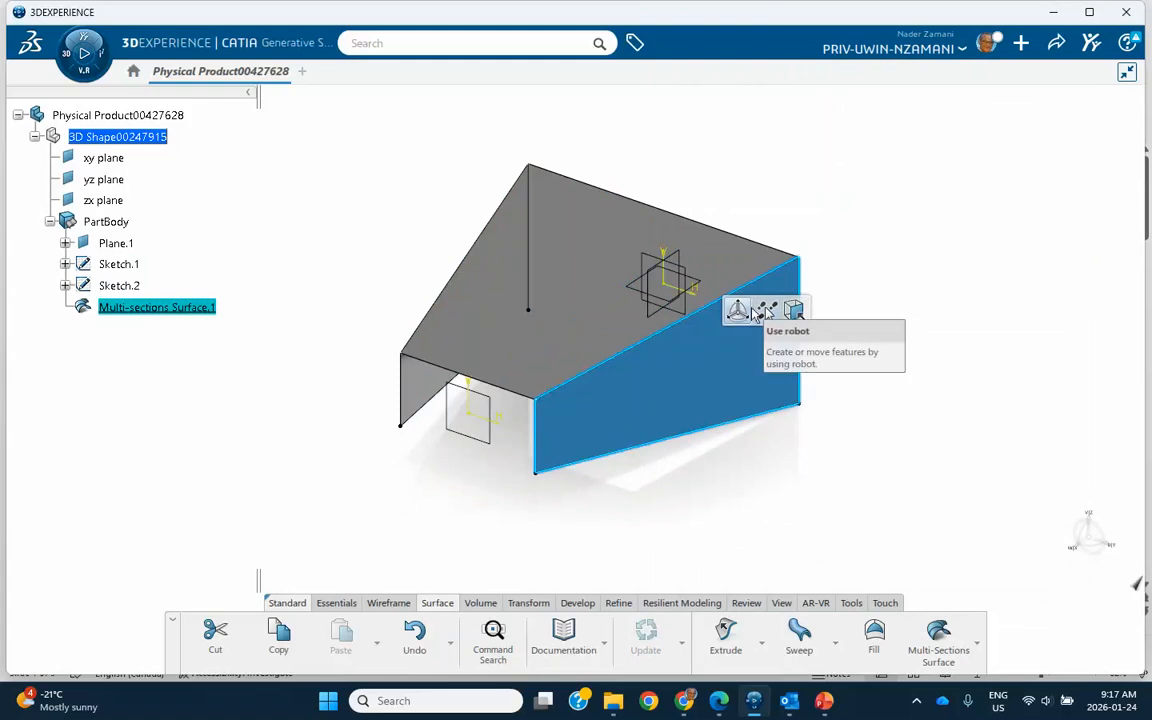
click(758, 468)
click(675, 394)
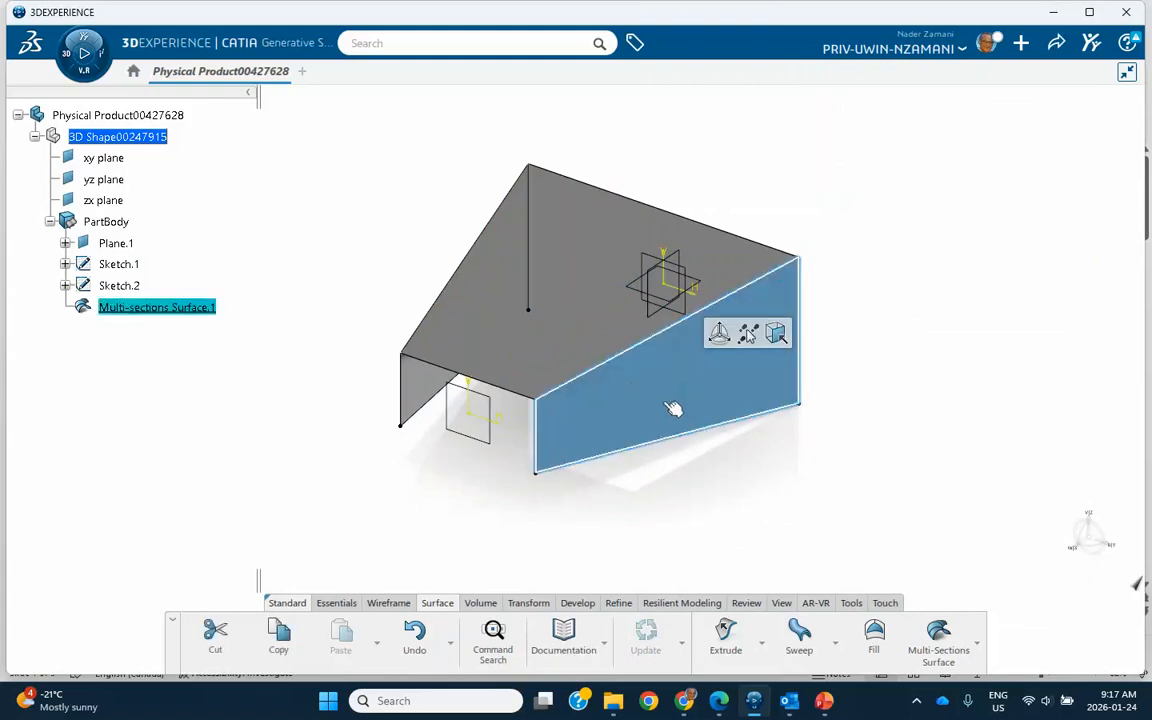
click(762, 490)
click(663, 398)
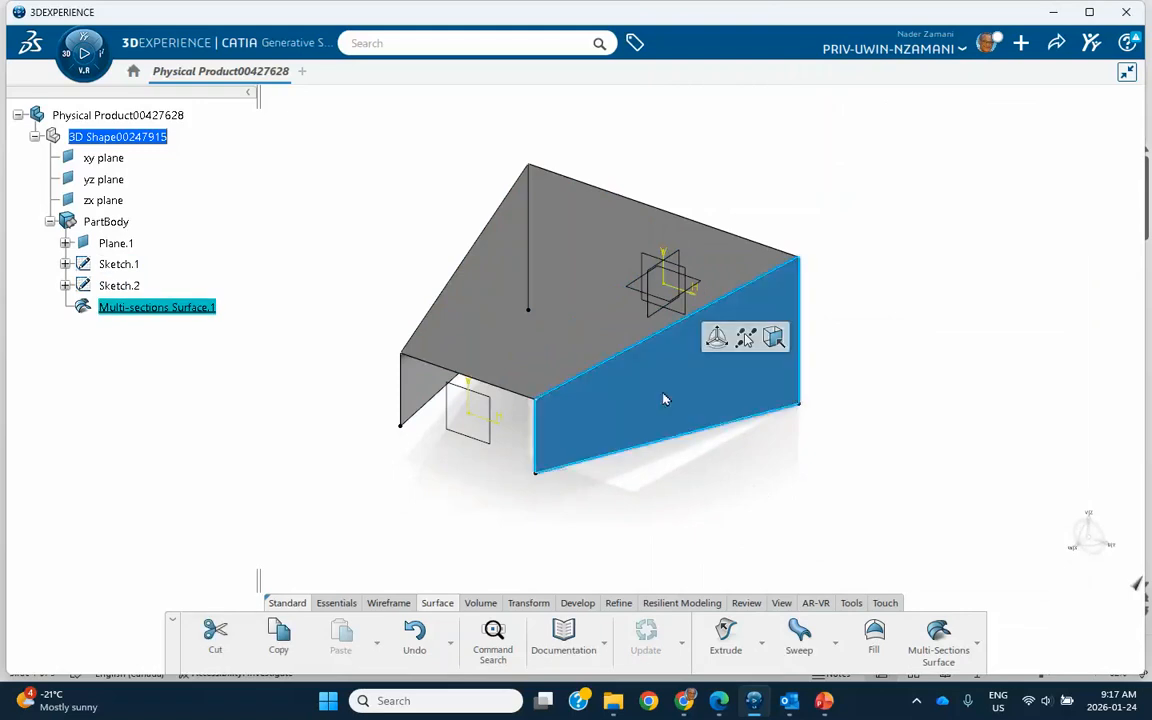
click(338, 604)
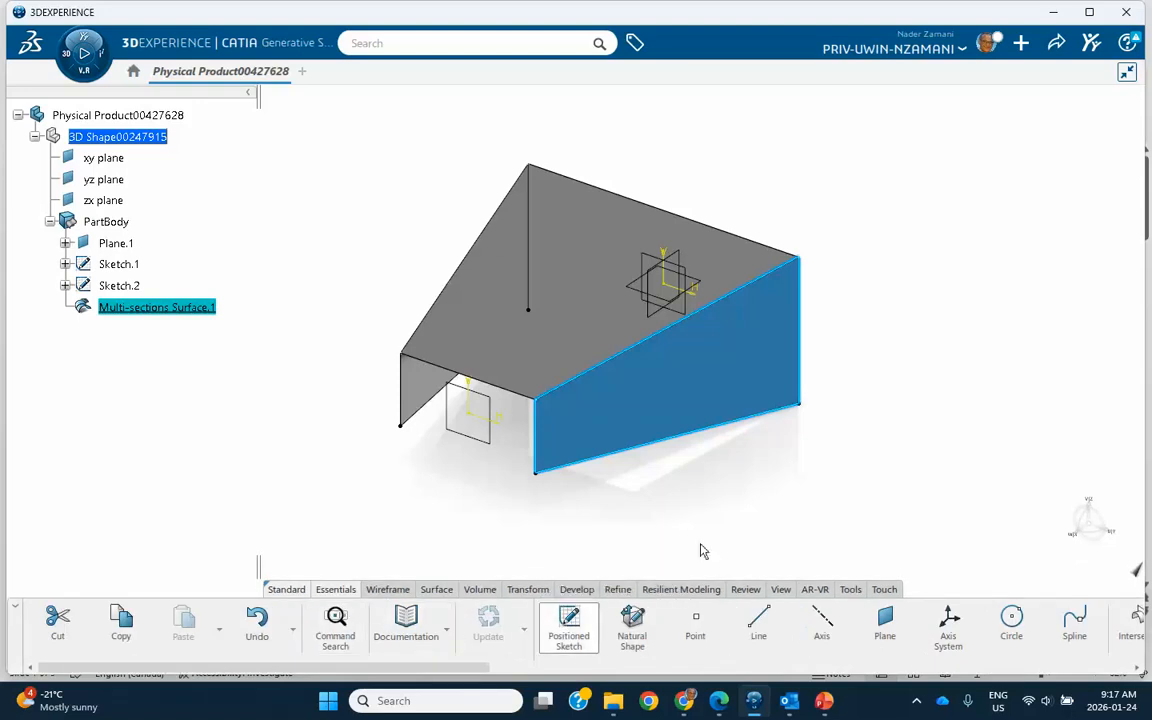
click(568, 628)
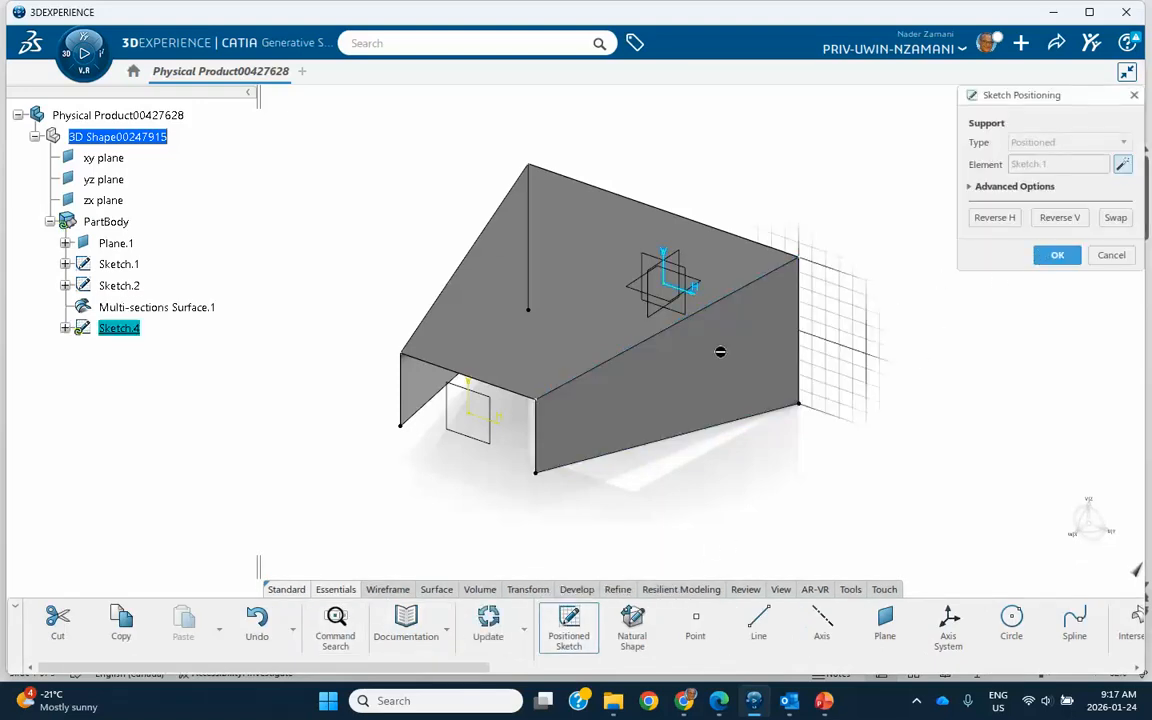
click(822, 342)
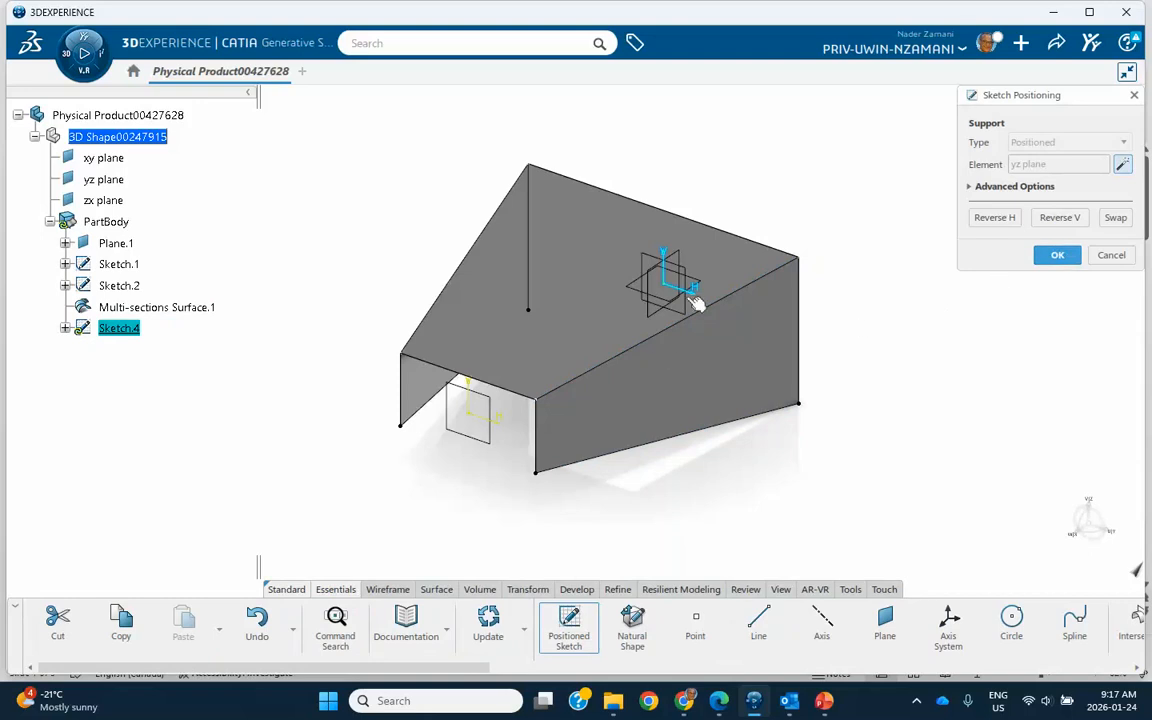
click(1111, 255)
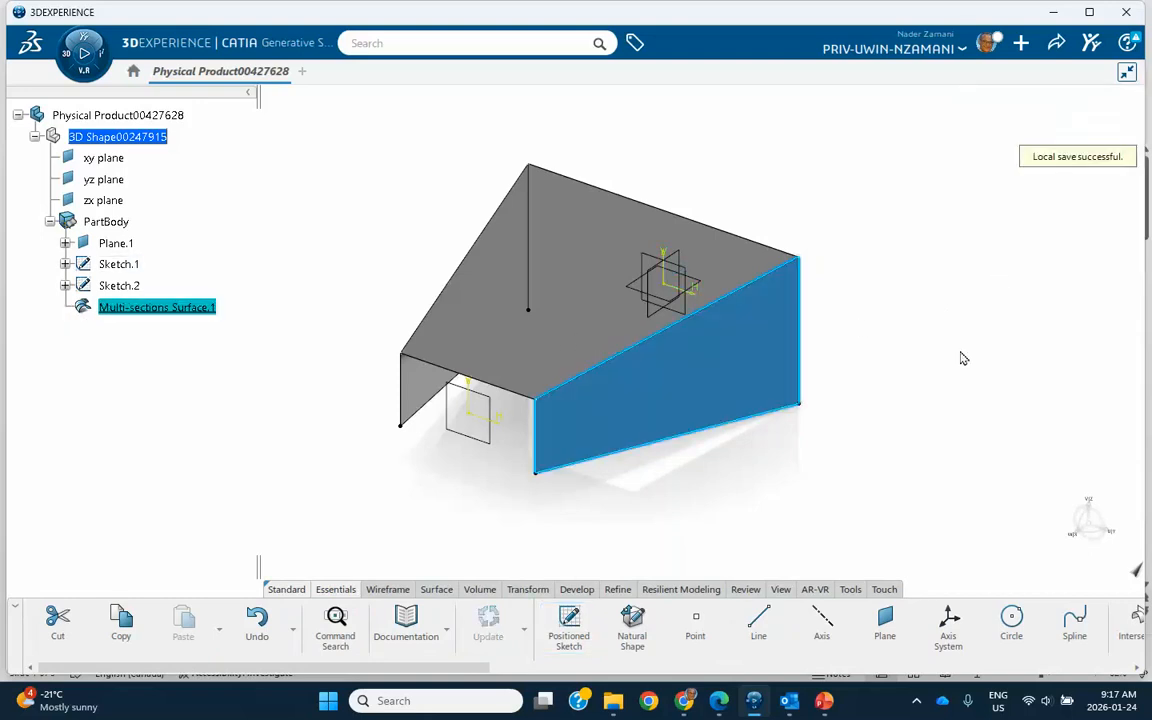
- Try to start a positioned sketch on the surface's top face and cancel it
click(541, 258)
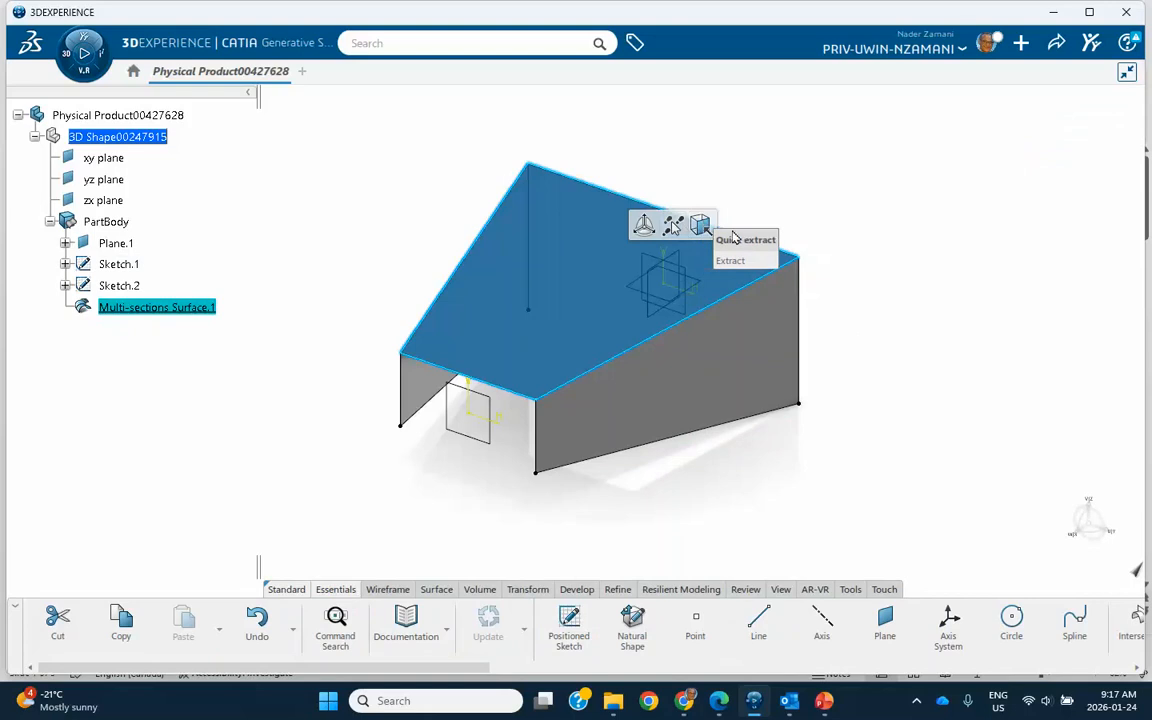
click(568, 625)
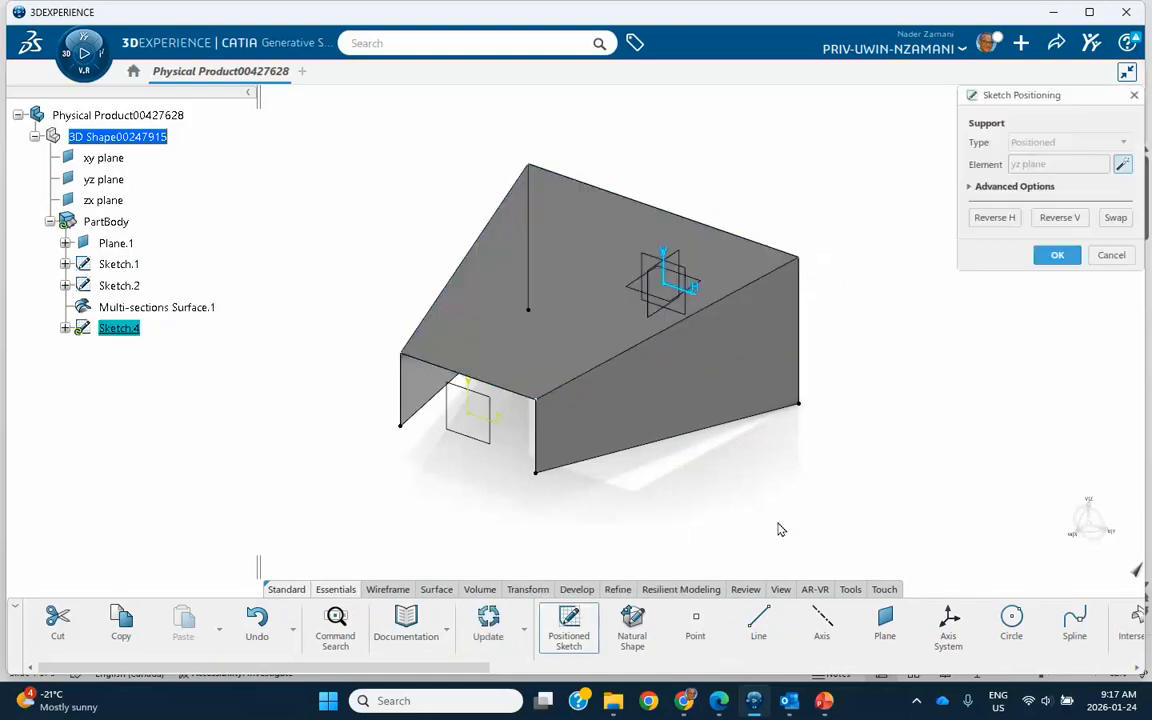
click(663, 257)
click(1111, 255)
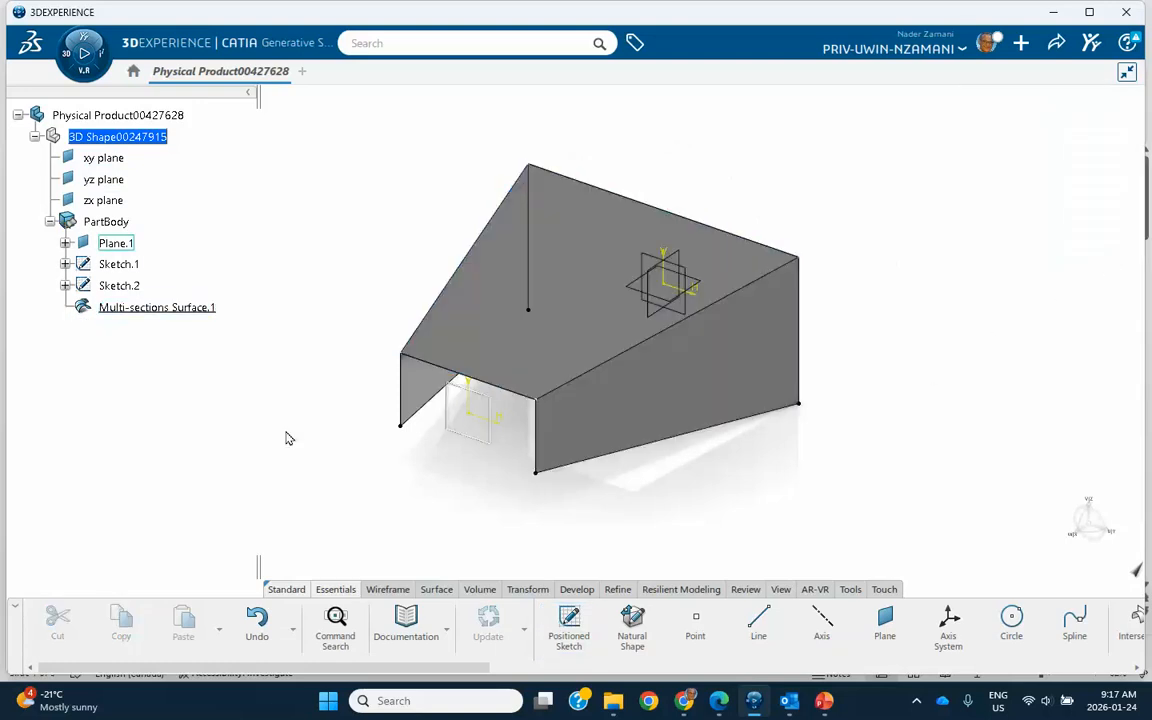
- Re-enable Canonical portion detection on Multi-sections Surface.1, apply it, and select the top face to check its sketch support
double_click(122, 309)
click(684, 493)
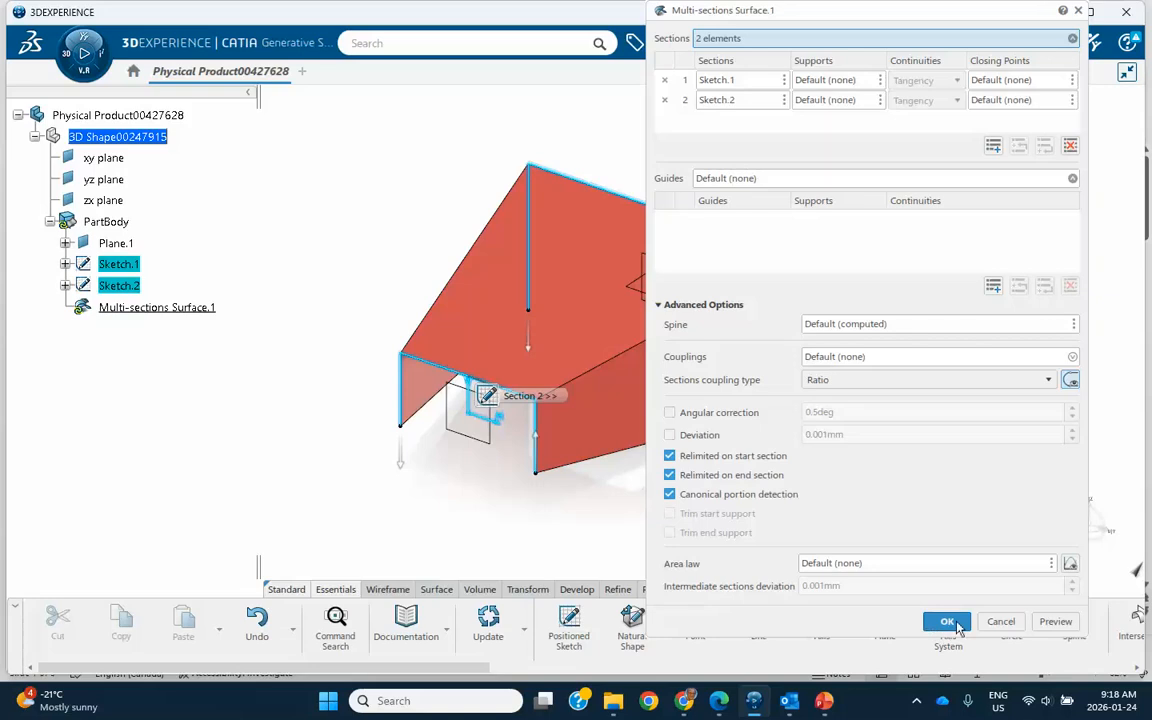
click(1063, 624)
click(961, 626)
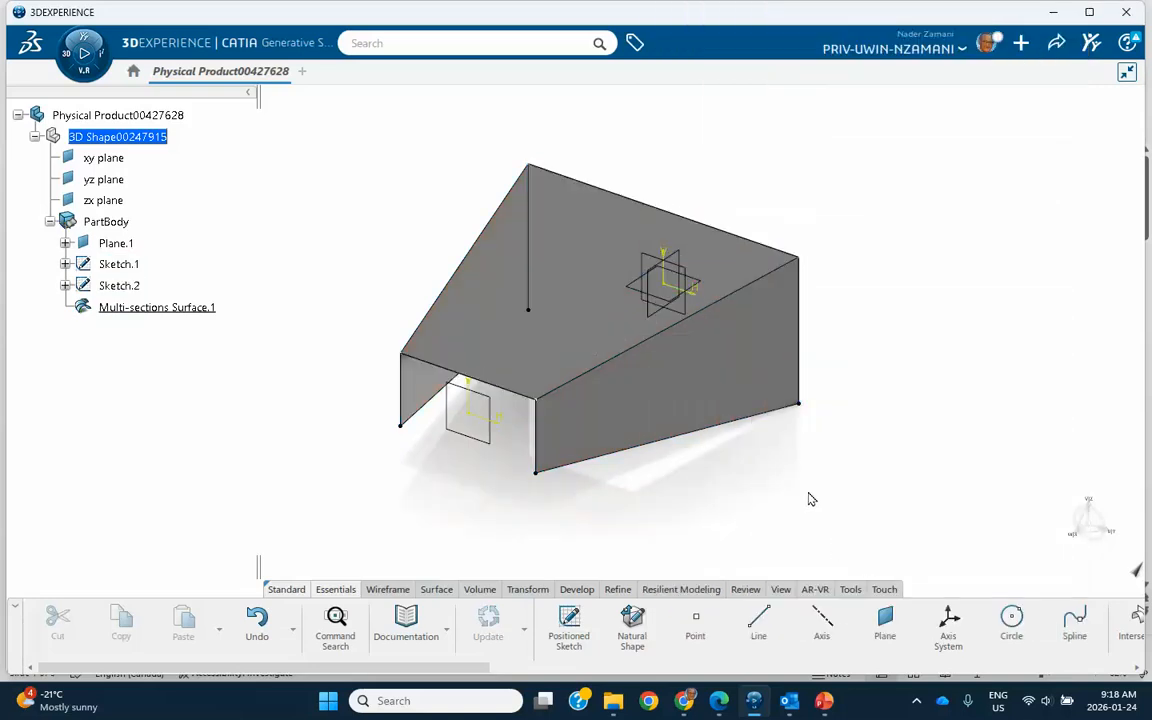
click(565, 315)
click(930, 344)
click(65, 285)
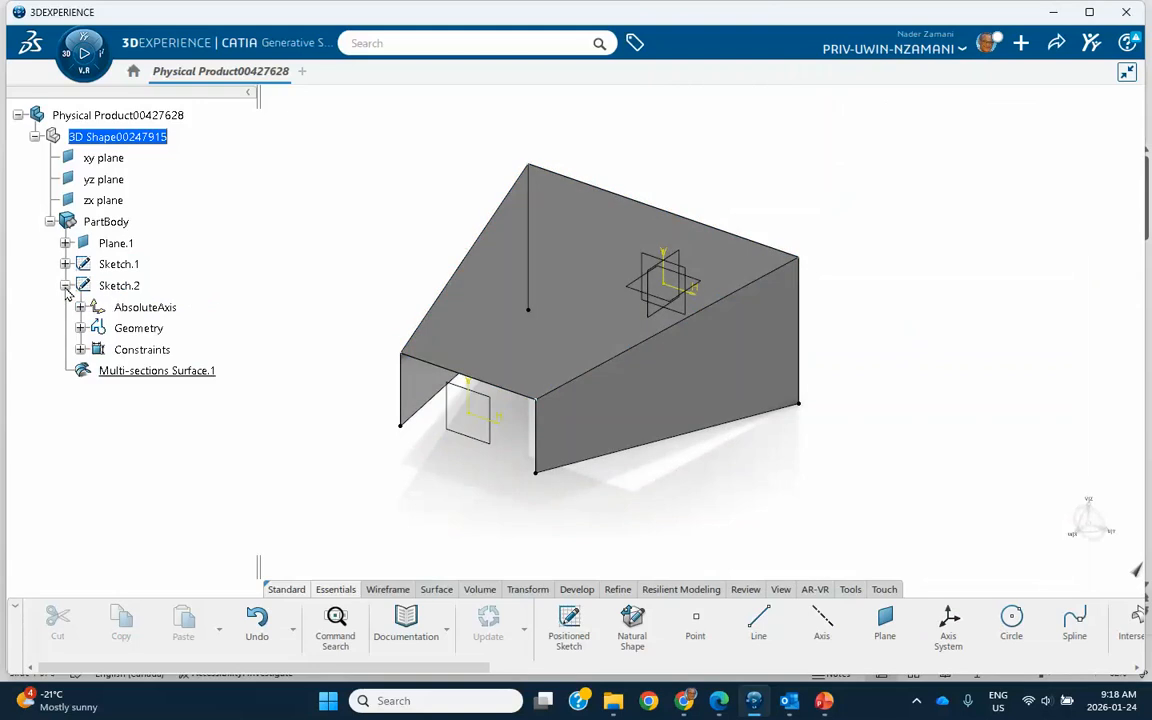
double_click(130, 372)
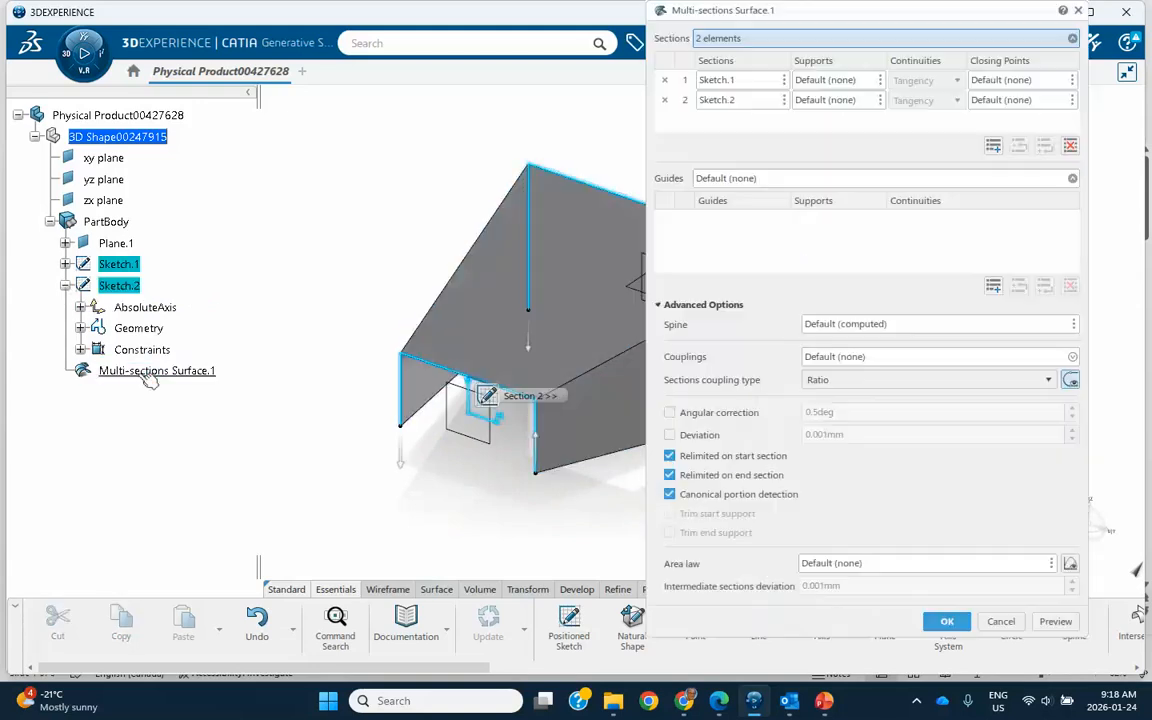
click(1003, 622)
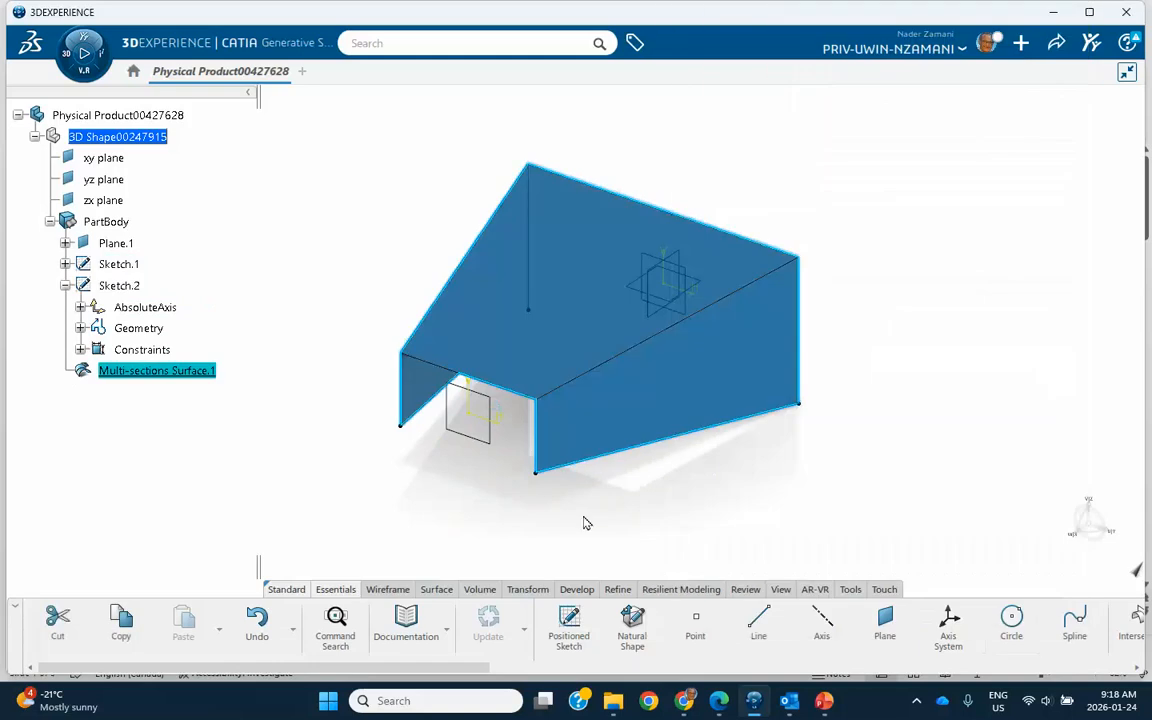
- Edit Sketch.2 and set the length of the profile's right vertical line to 30 mm
double_click(118, 286)
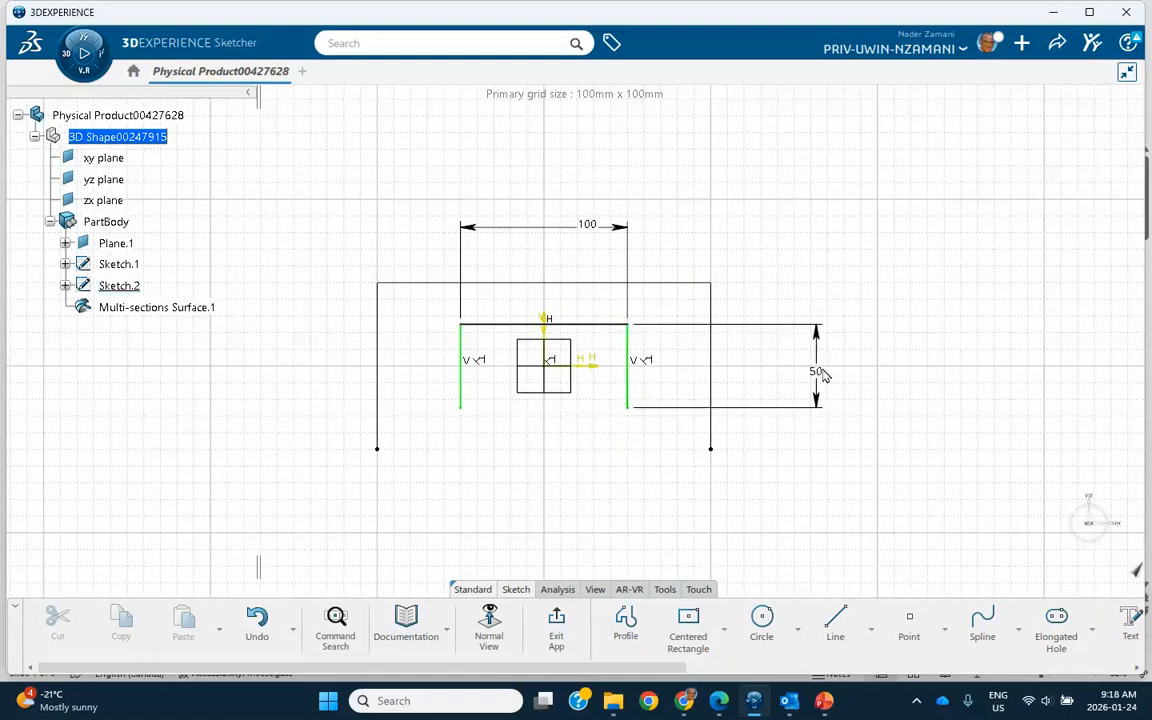
double_click(817, 376)
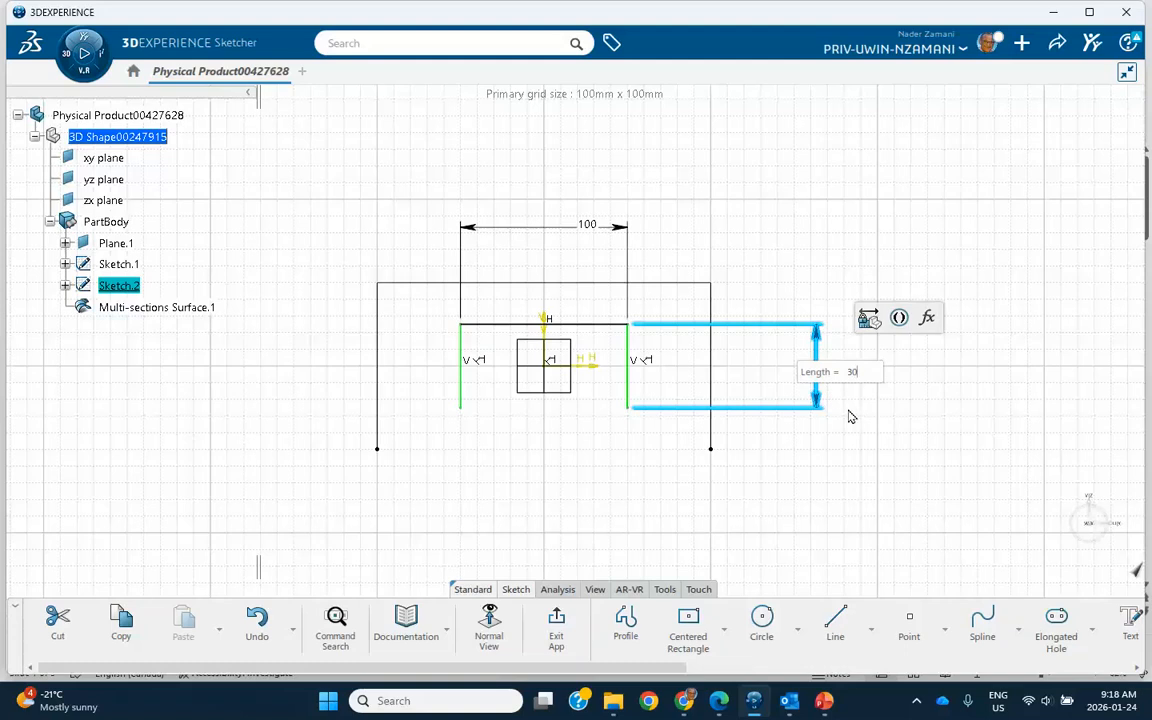
key(Return)
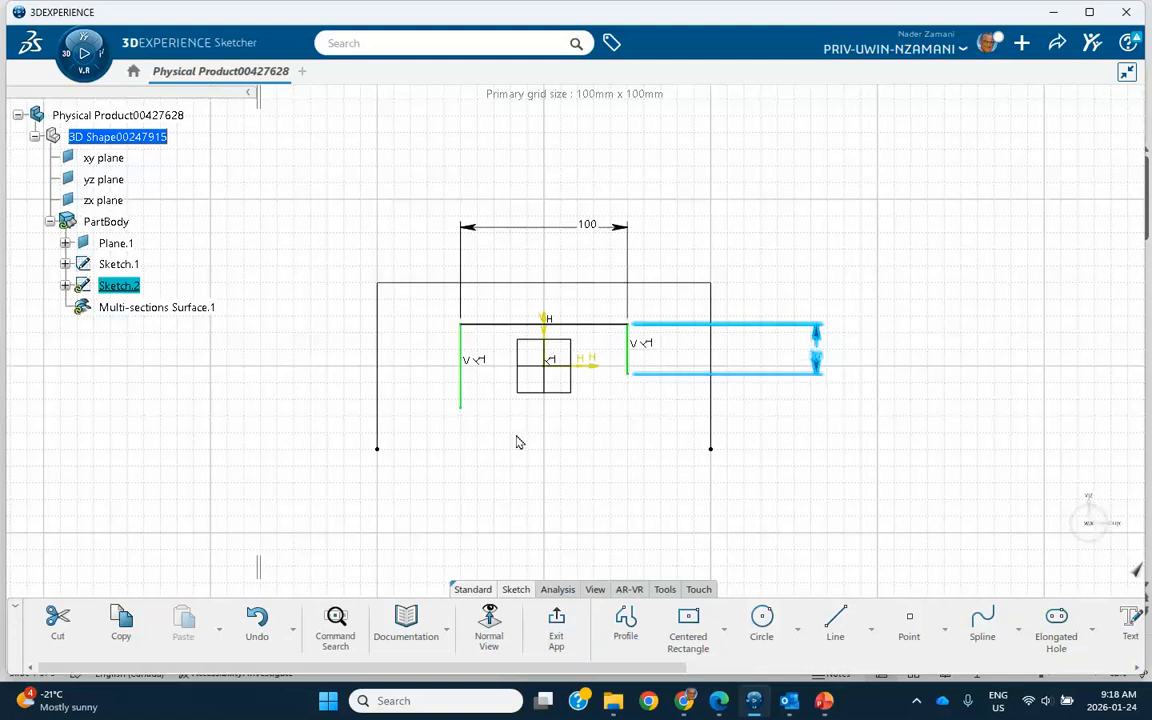
- Constrain the length of the left vertical line in Sketch.2 to 30 mm and exit the sketch
click(462, 381)
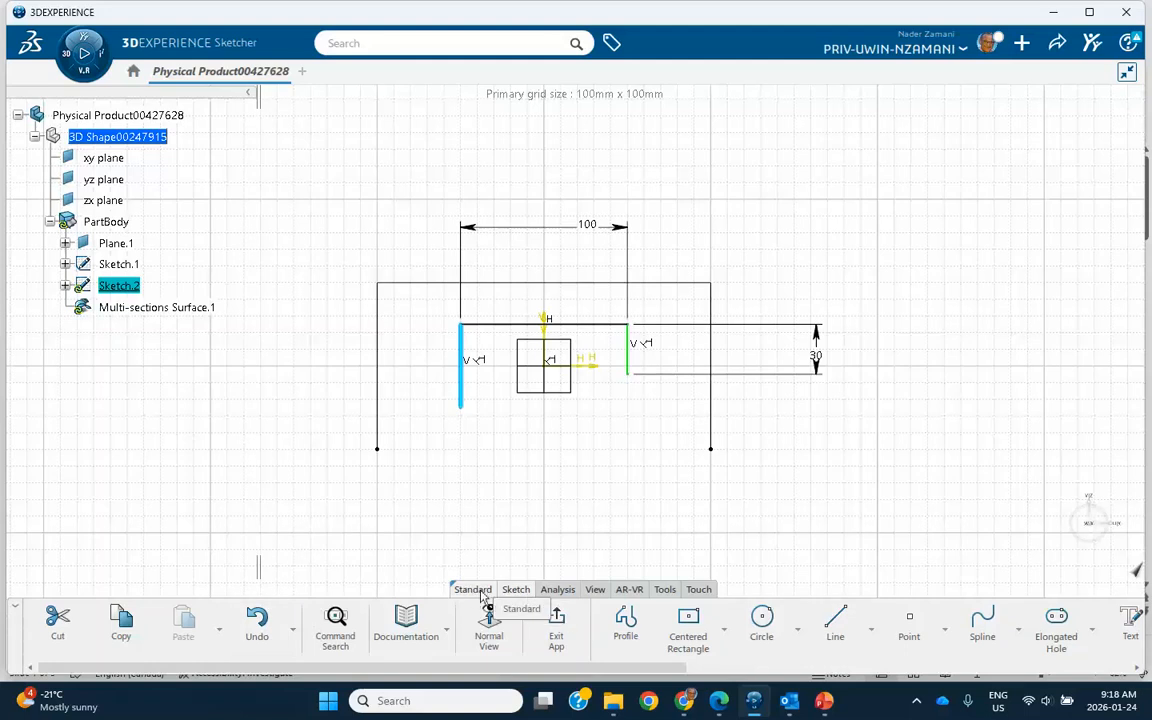
click(474, 362)
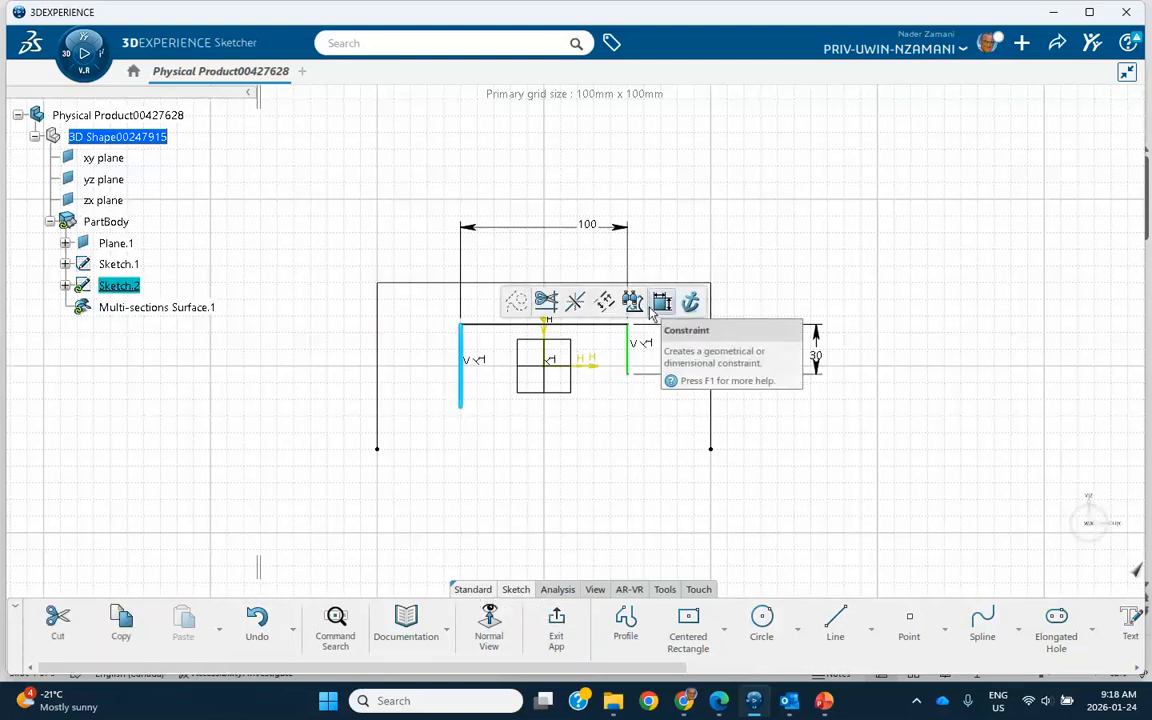
click(632, 301)
click(300, 397)
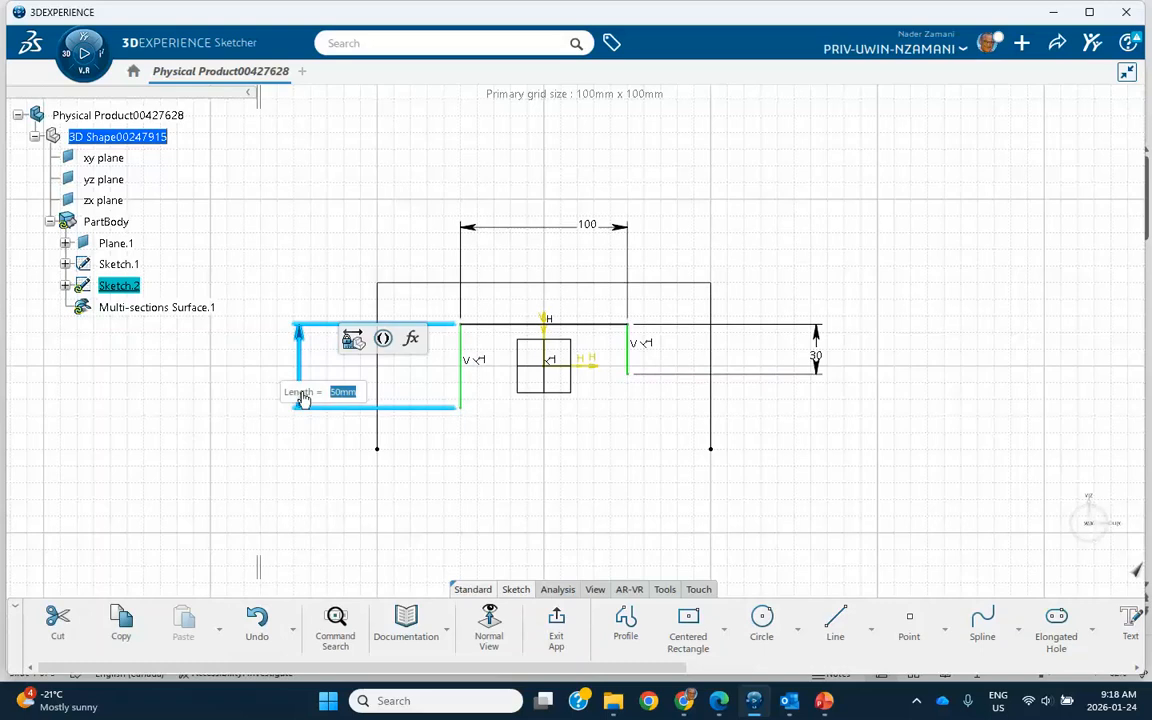
text(30)
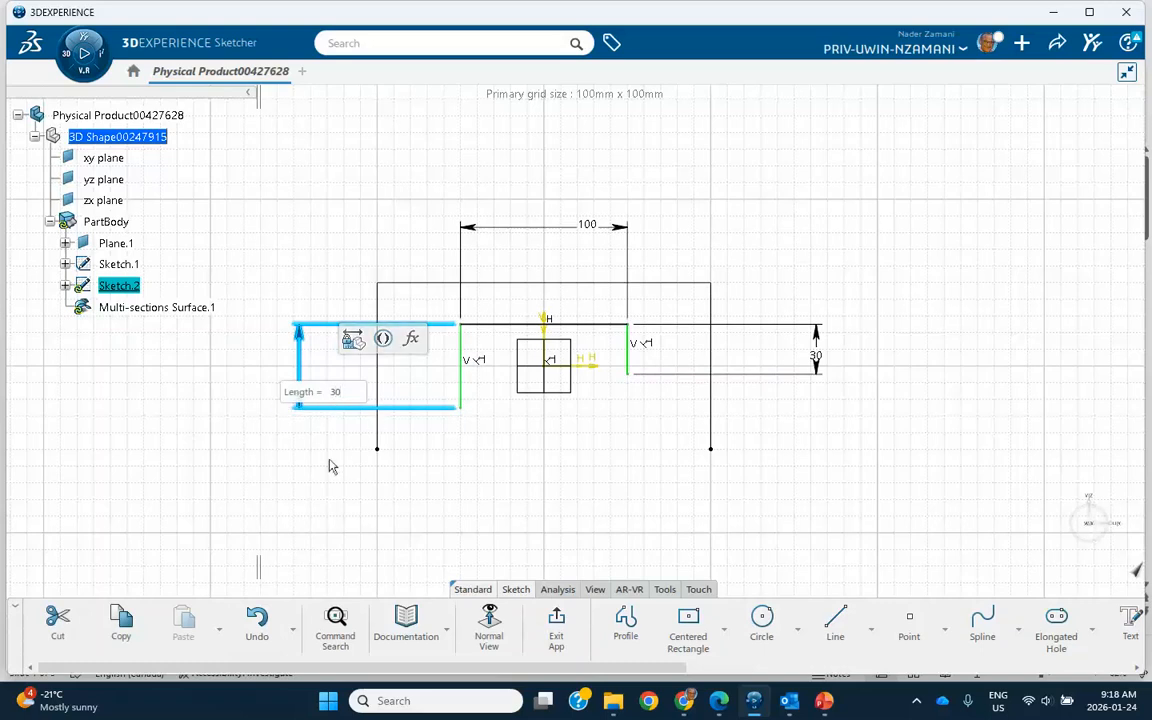
key(Return)
click(555, 625)
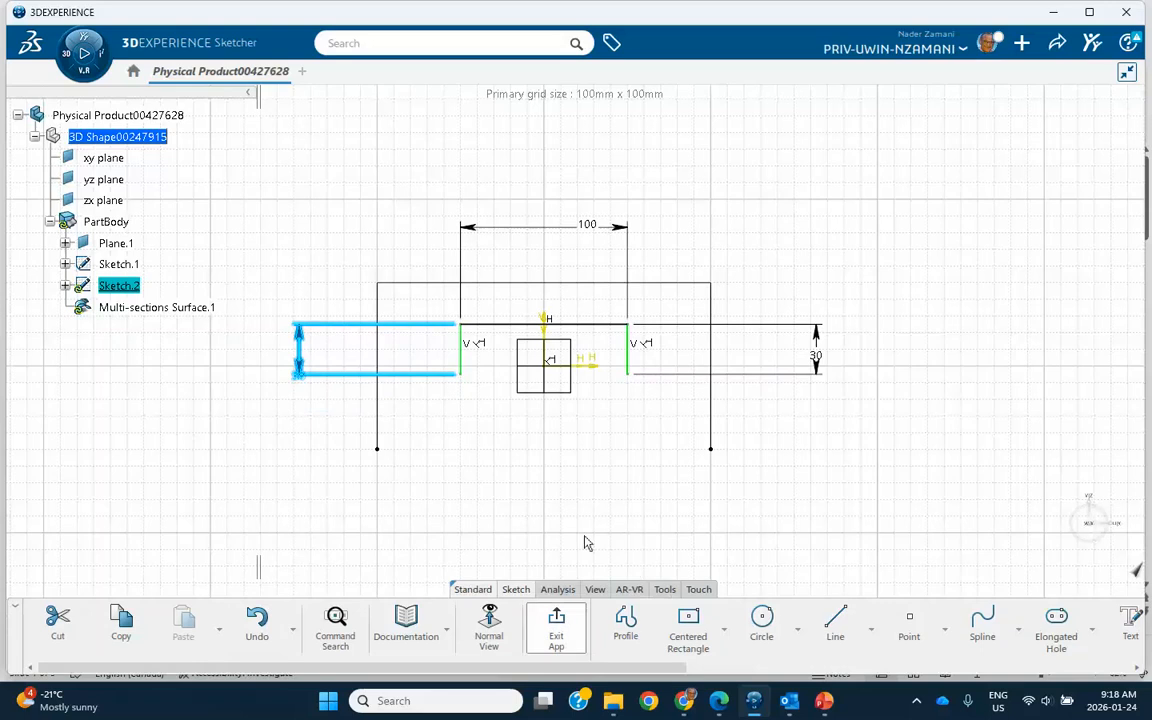
- Examine how the updated Multi-sections Surface.1 is divided into faces by selecting its side, top and corner patches
middle_drag(566, 515, 799, 379)
click(820, 368)
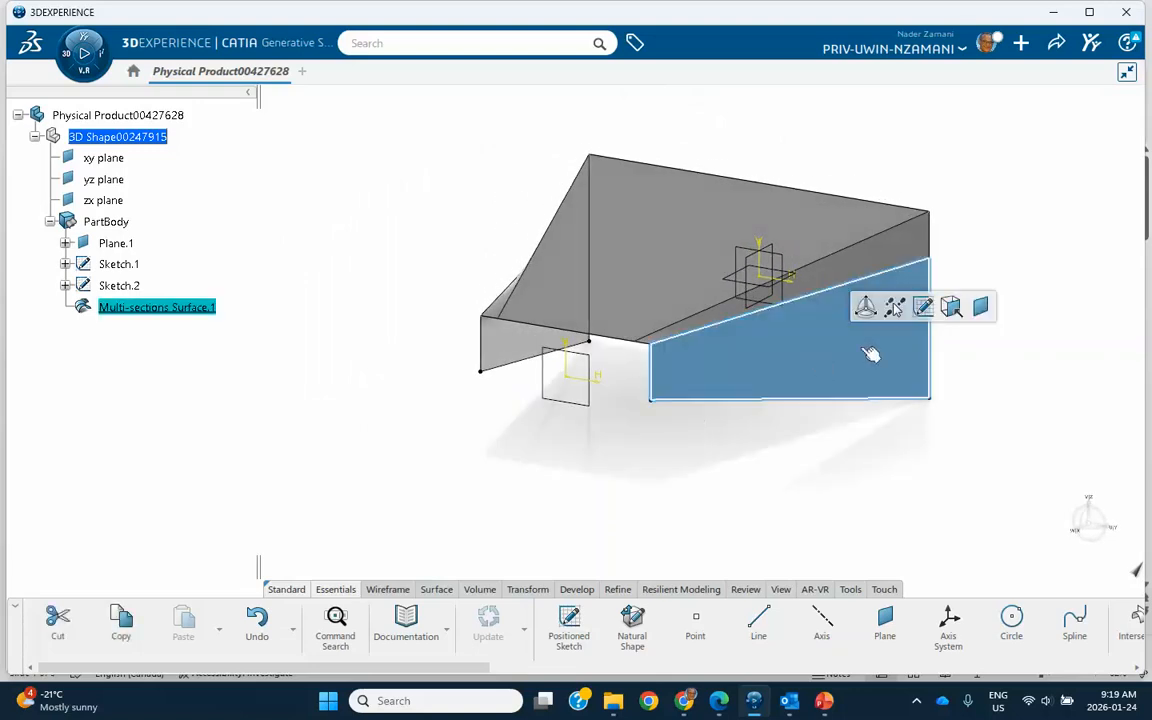
click(694, 445)
click(669, 269)
middle_drag(617, 334, 350, 239)
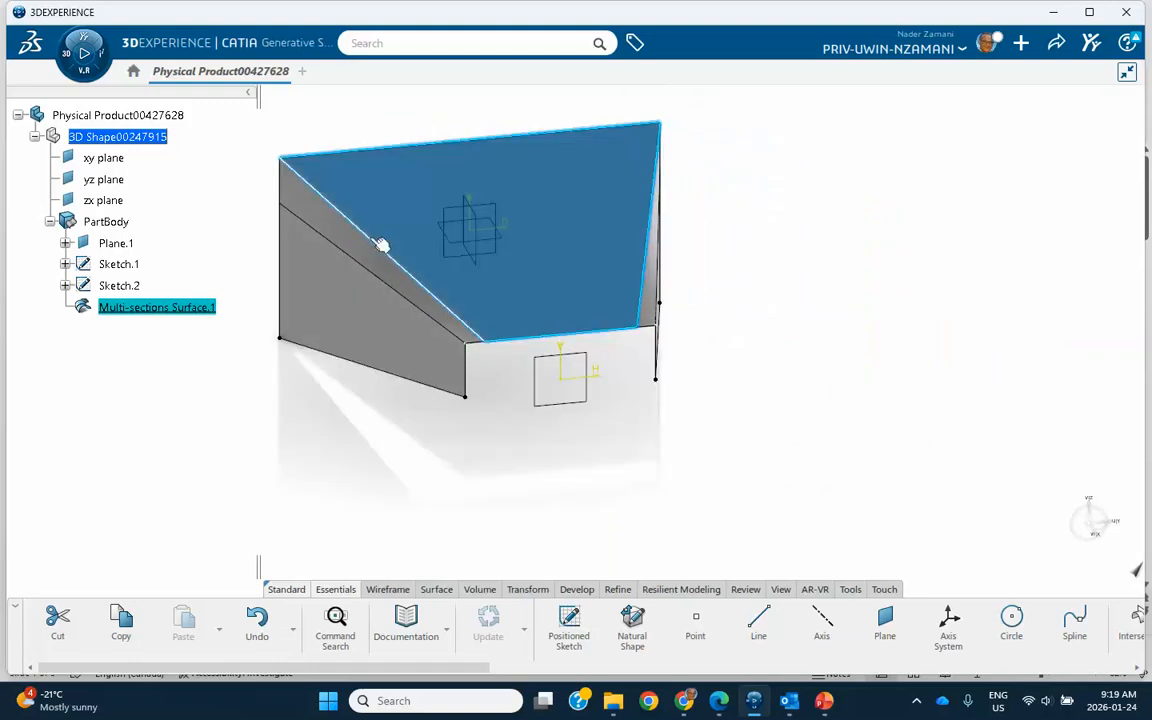
click(357, 249)
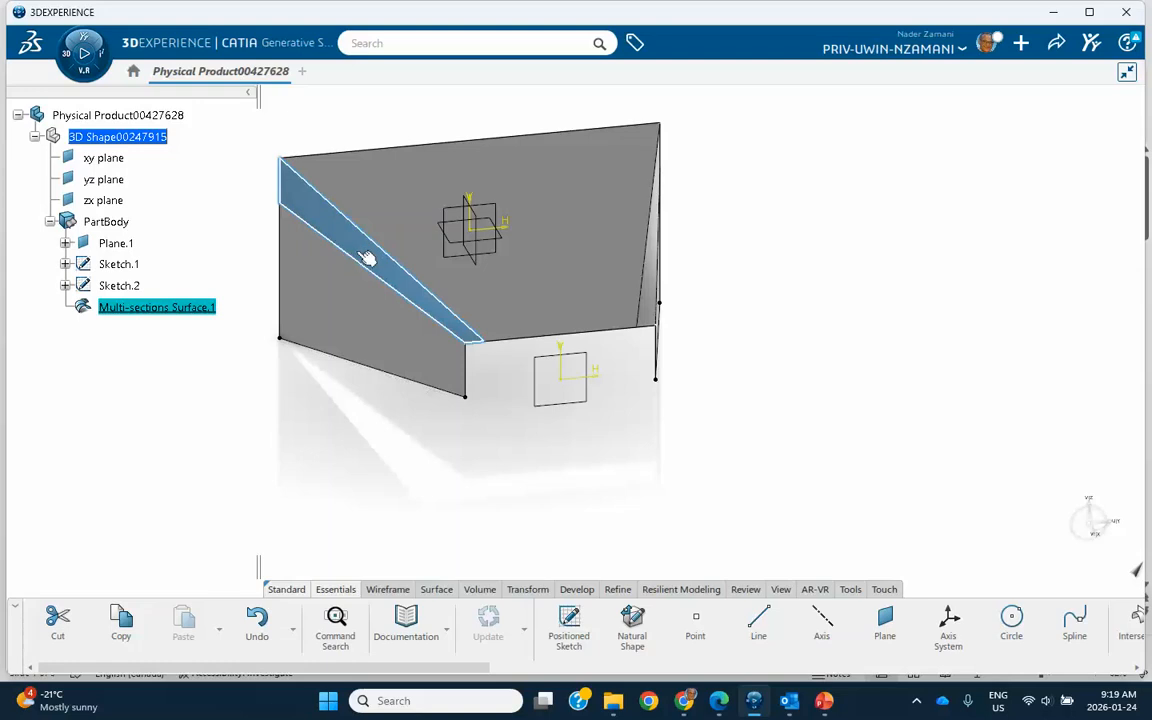
click(414, 201)
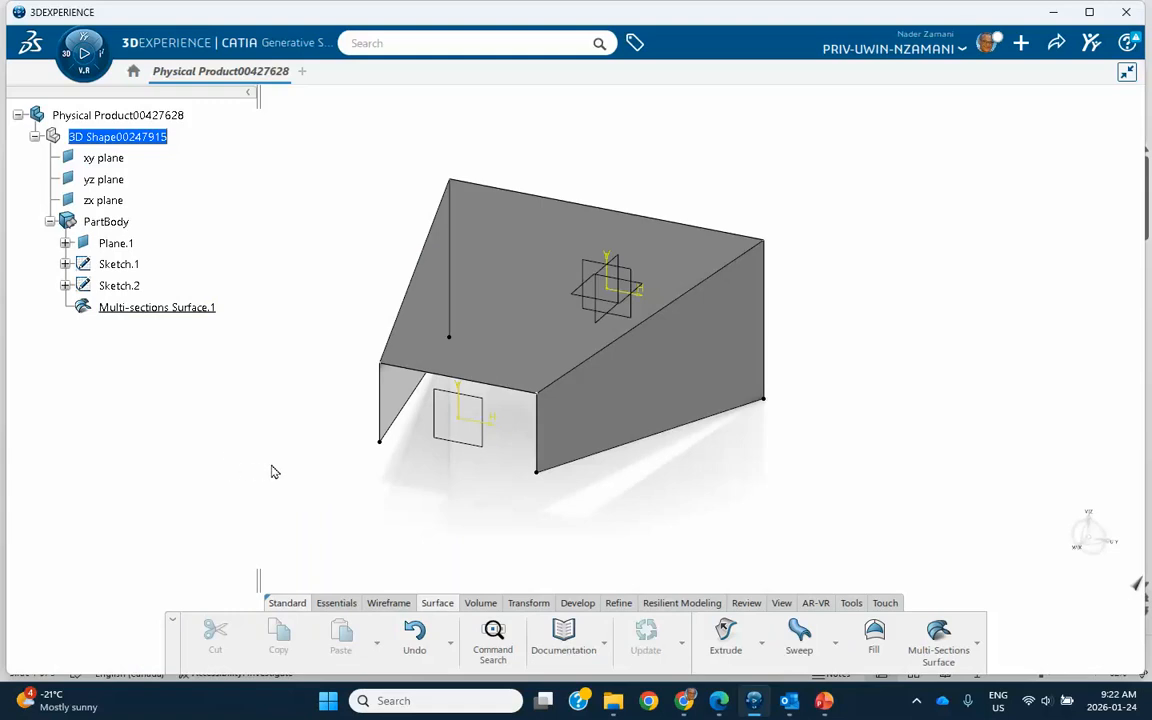
- Delete Multi-sections Surface.1 without its exclusive parents
middle_drag(316, 489, 200, 401)
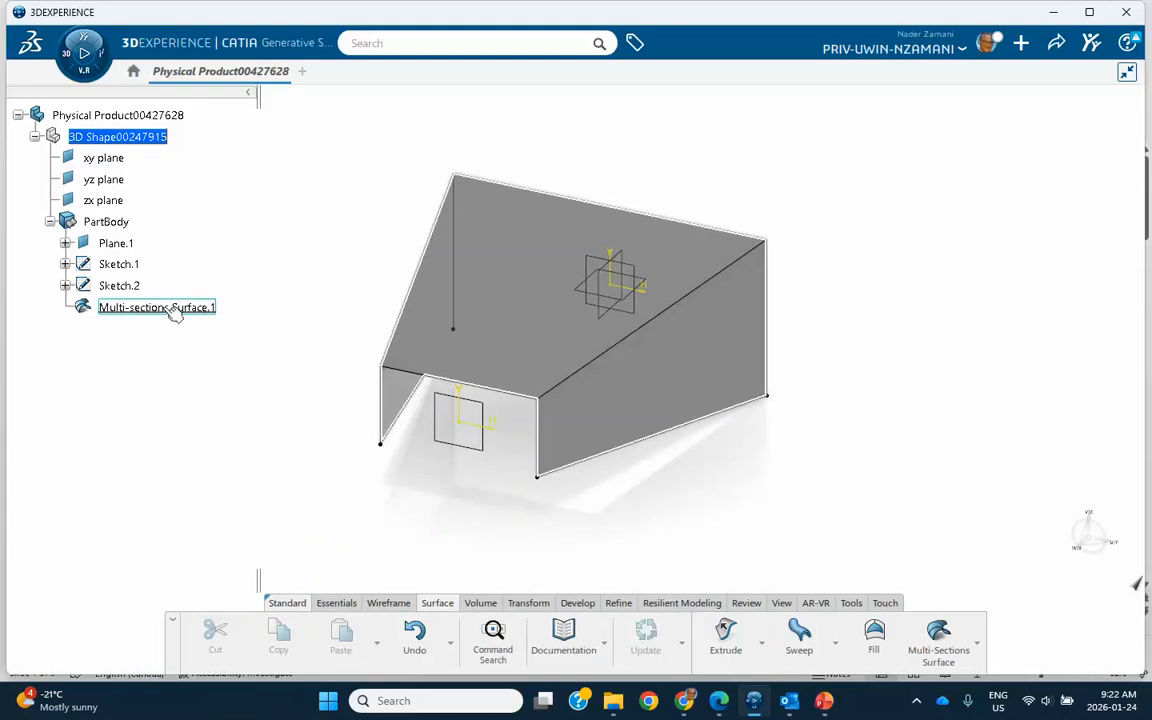
right_click(166, 307)
click(212, 569)
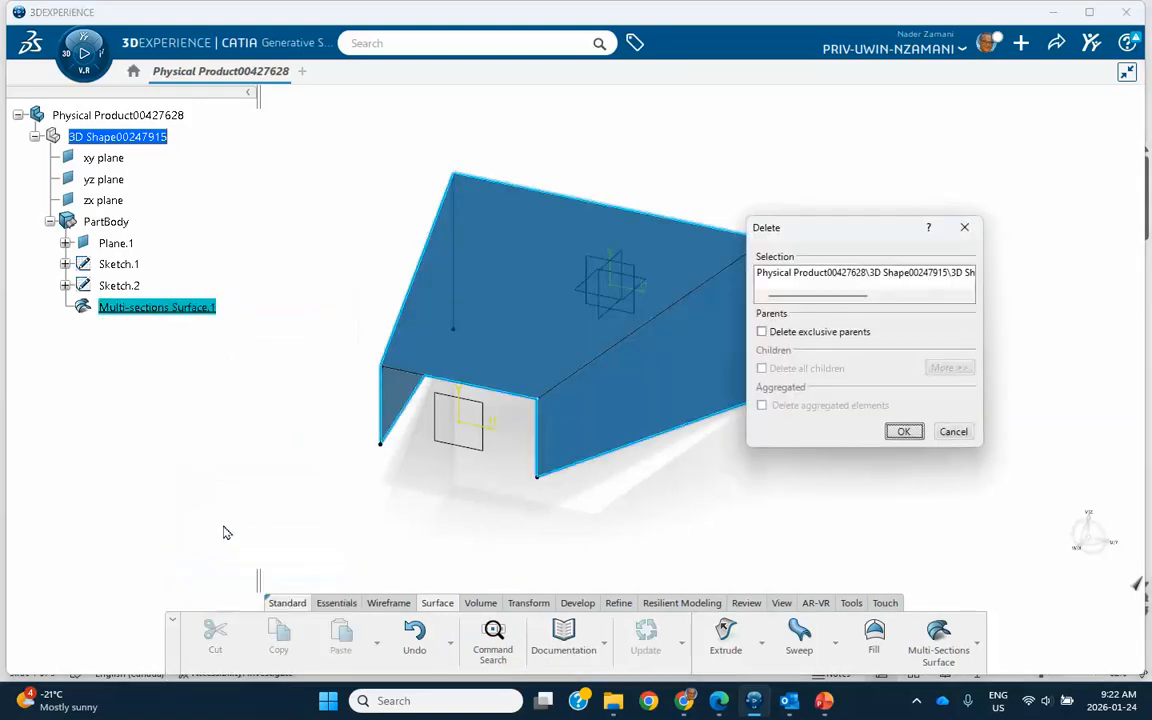
click(902, 431)
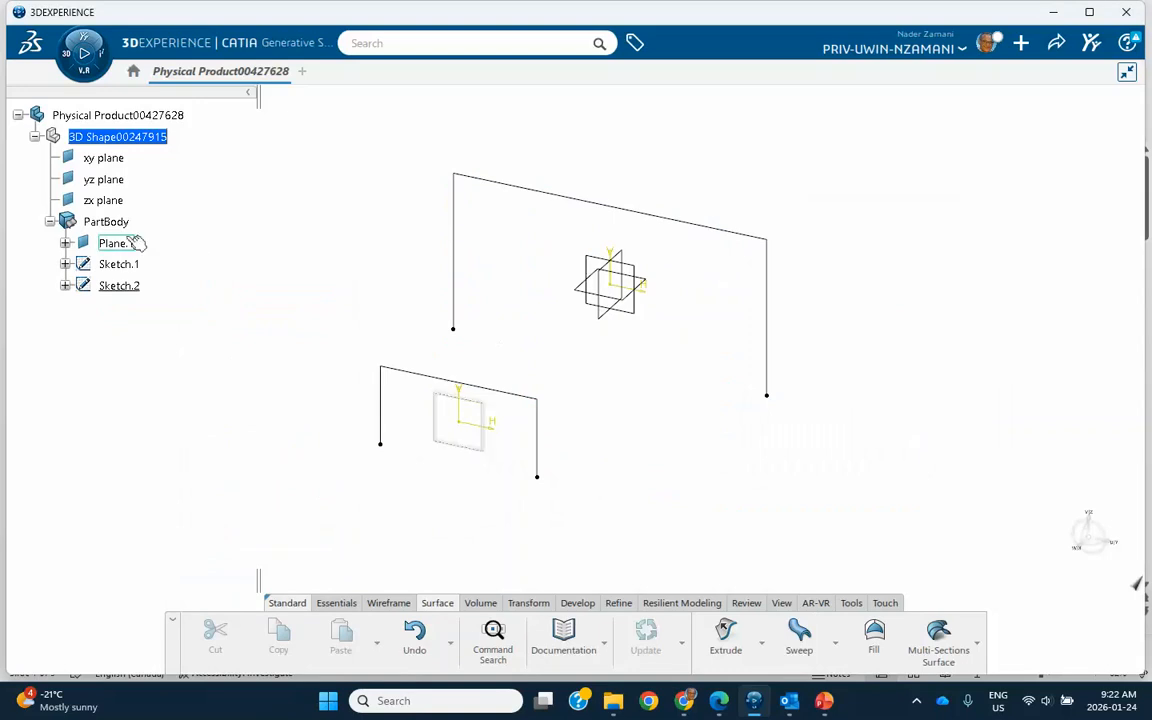
- Delete both Sketch.1 and Sketch.2 from PartBody, keeping Plane.1
click(119, 264)
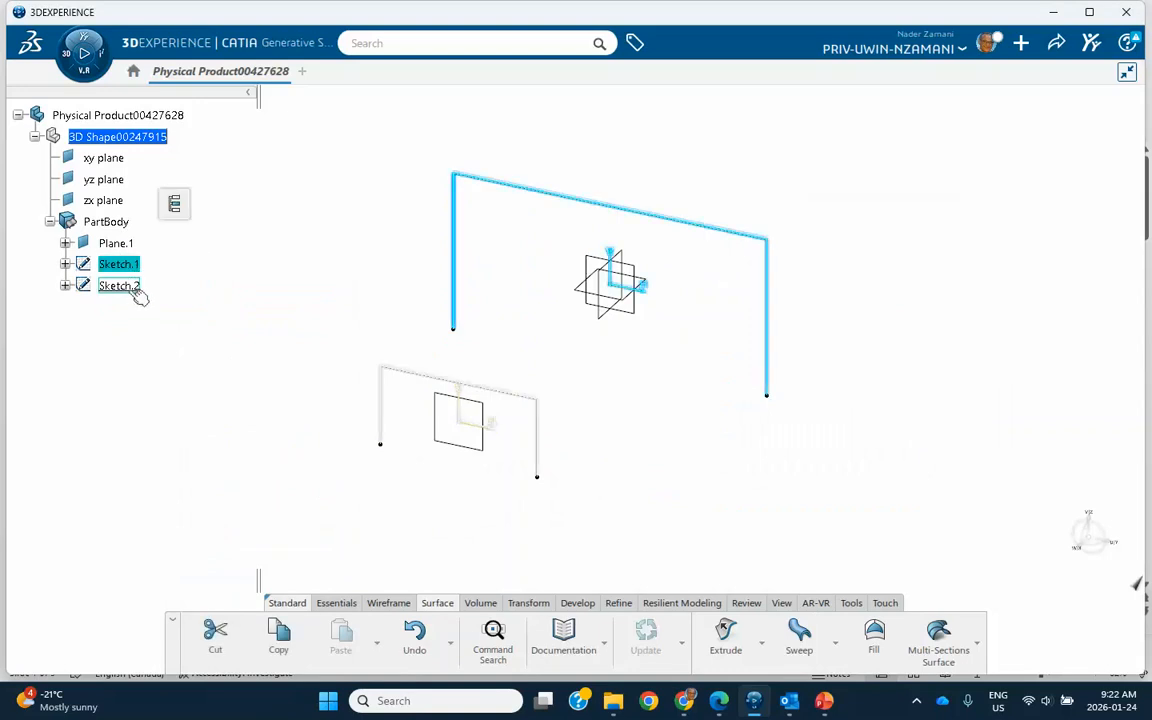
ctrl+click(124, 287)
right_click(126, 288)
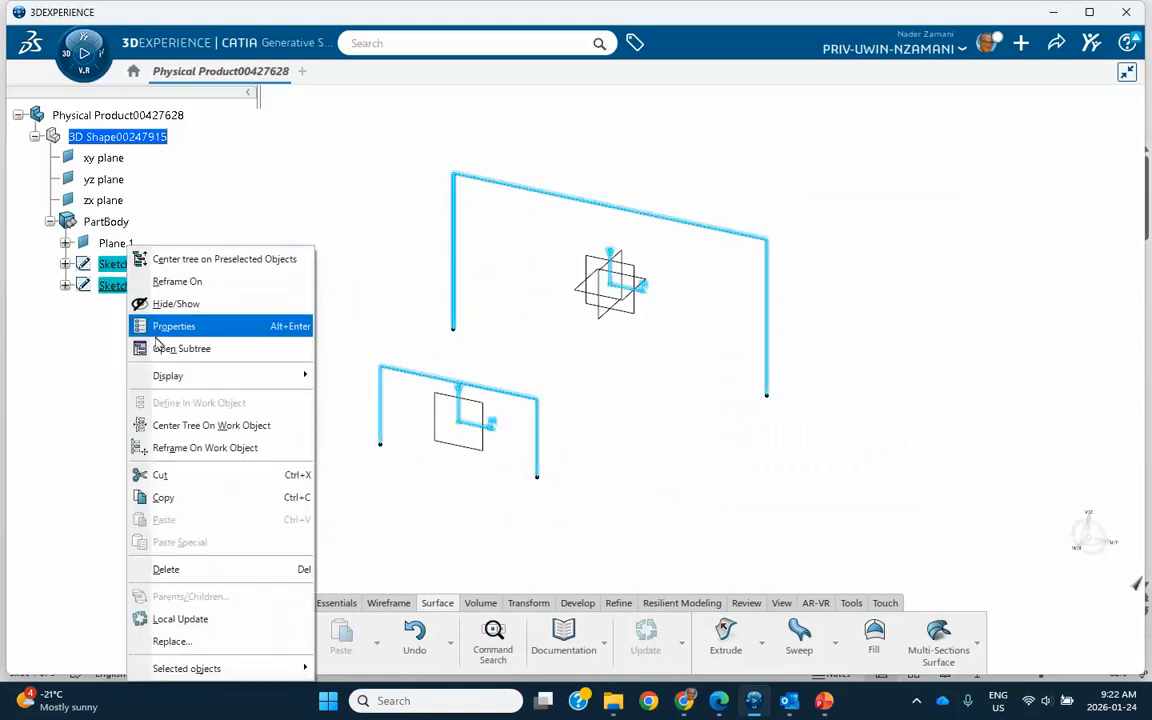
click(166, 568)
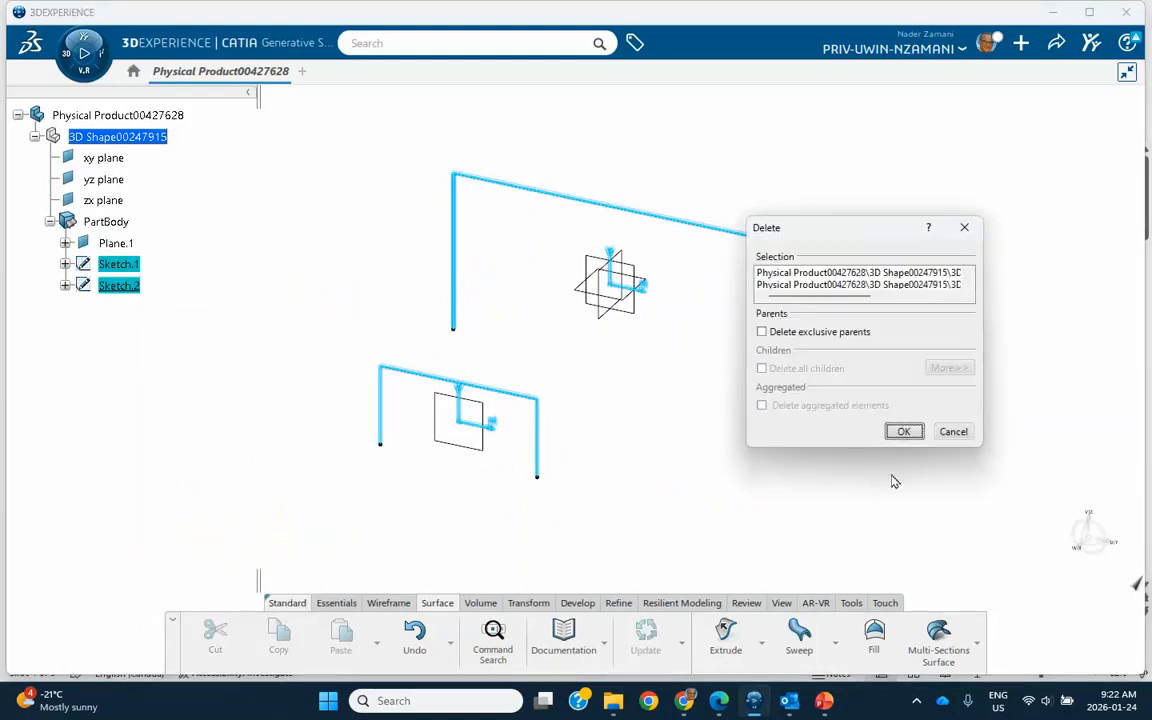
click(904, 432)
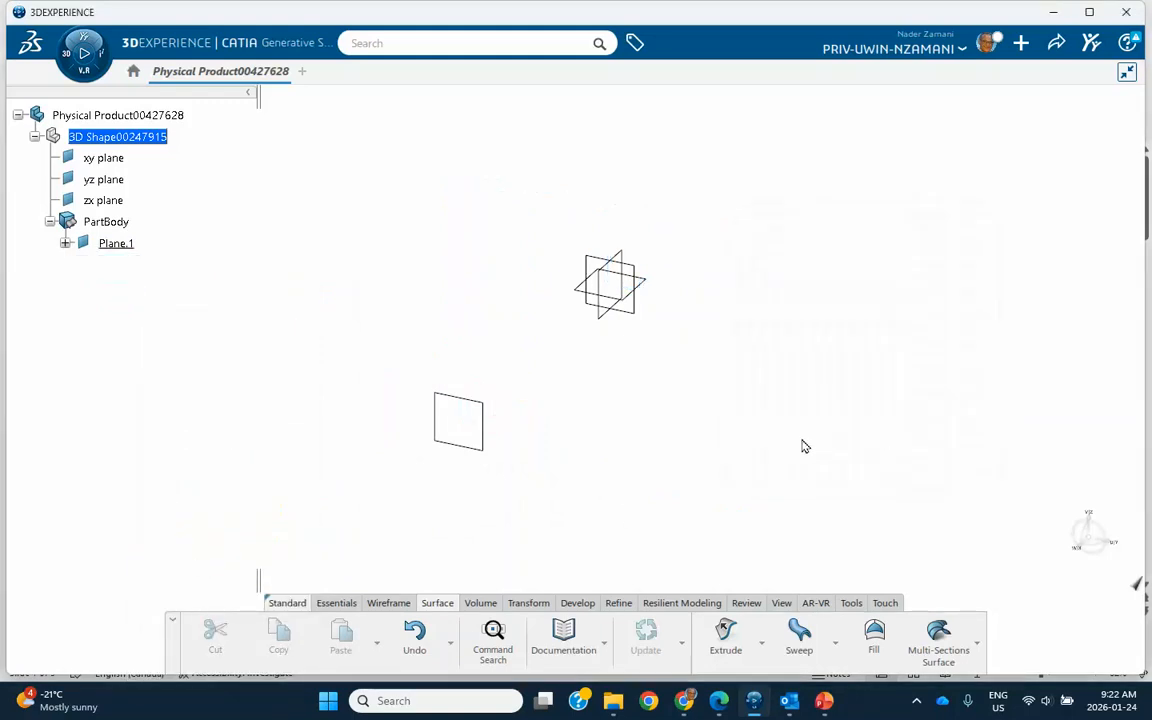
- Sketch an open three-sided profile with vertical legs and a horizontal line at V about 57 mm on the yz plane, then exit
click(644, 272)
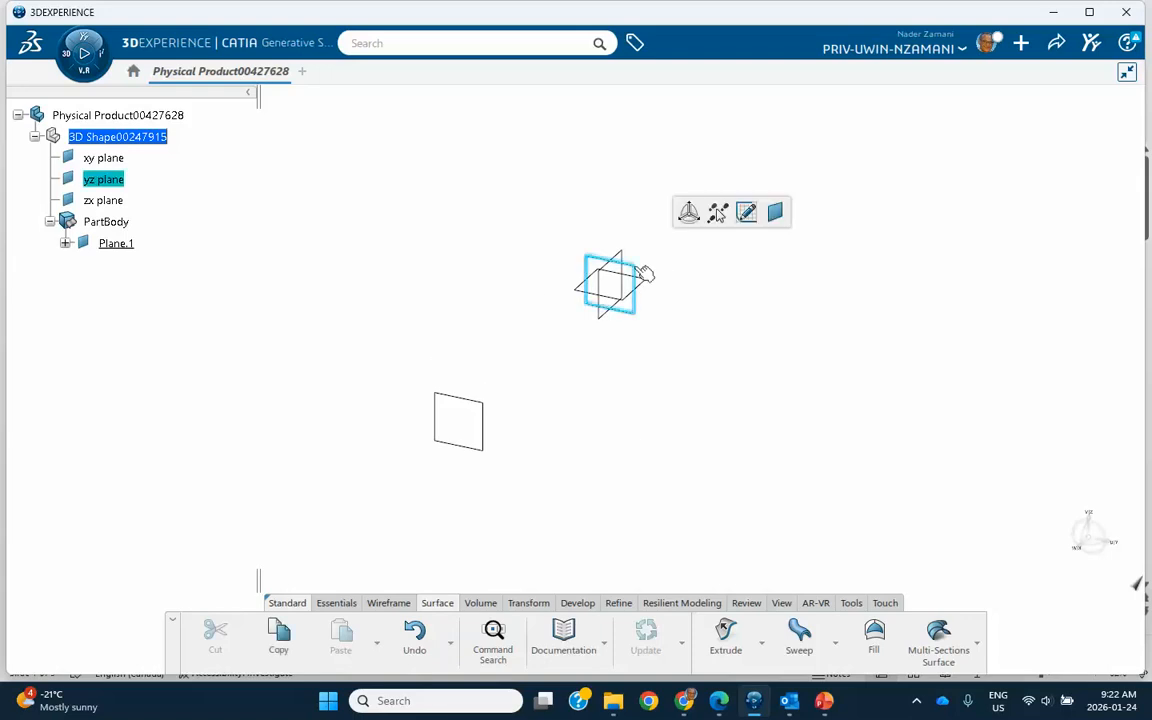
click(746, 220)
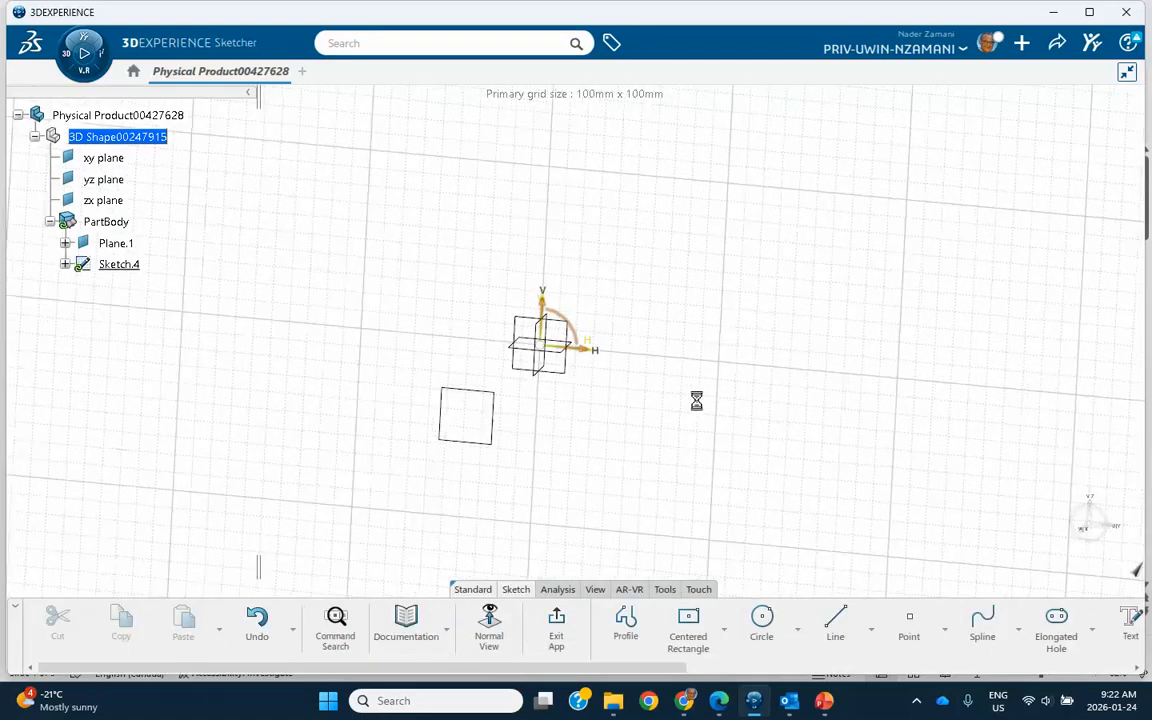
click(624, 625)
click(445, 342)
click(445, 268)
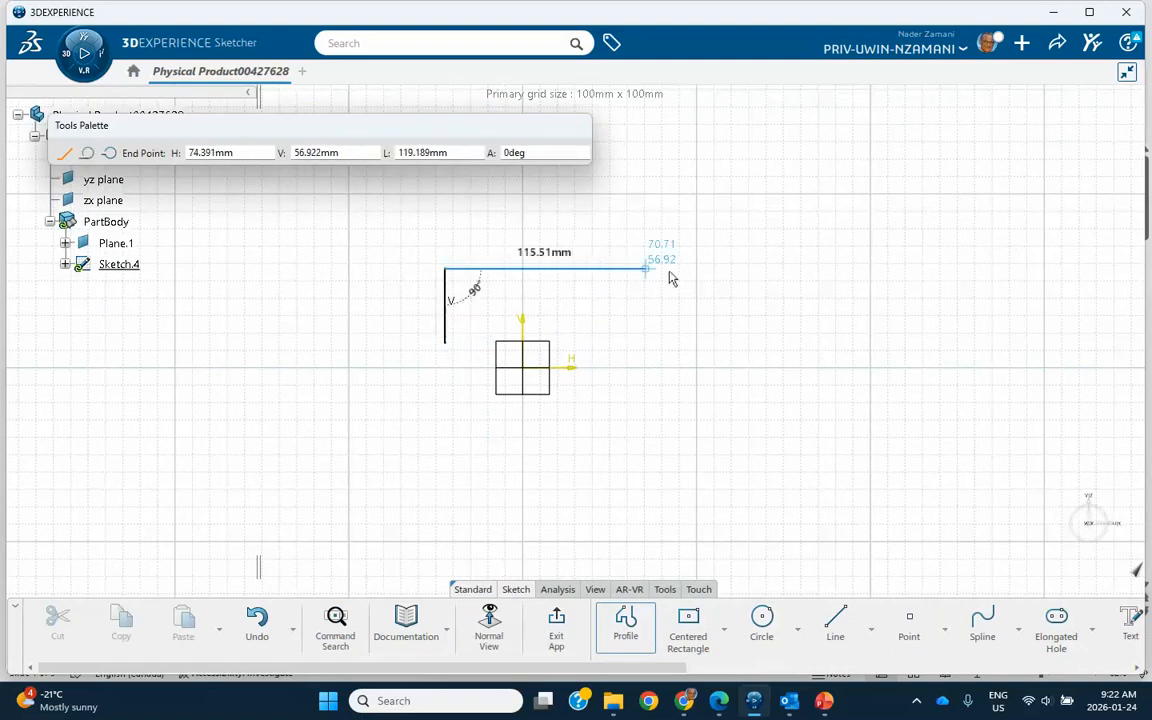
click(749, 269)
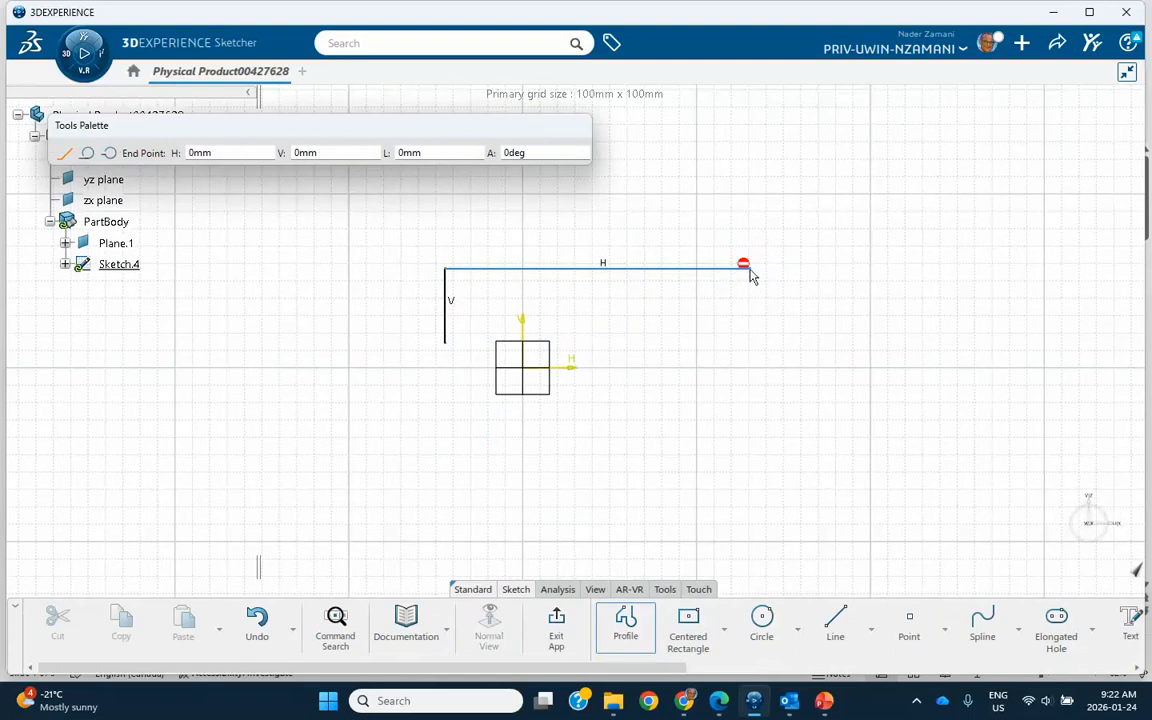
double_click(749, 350)
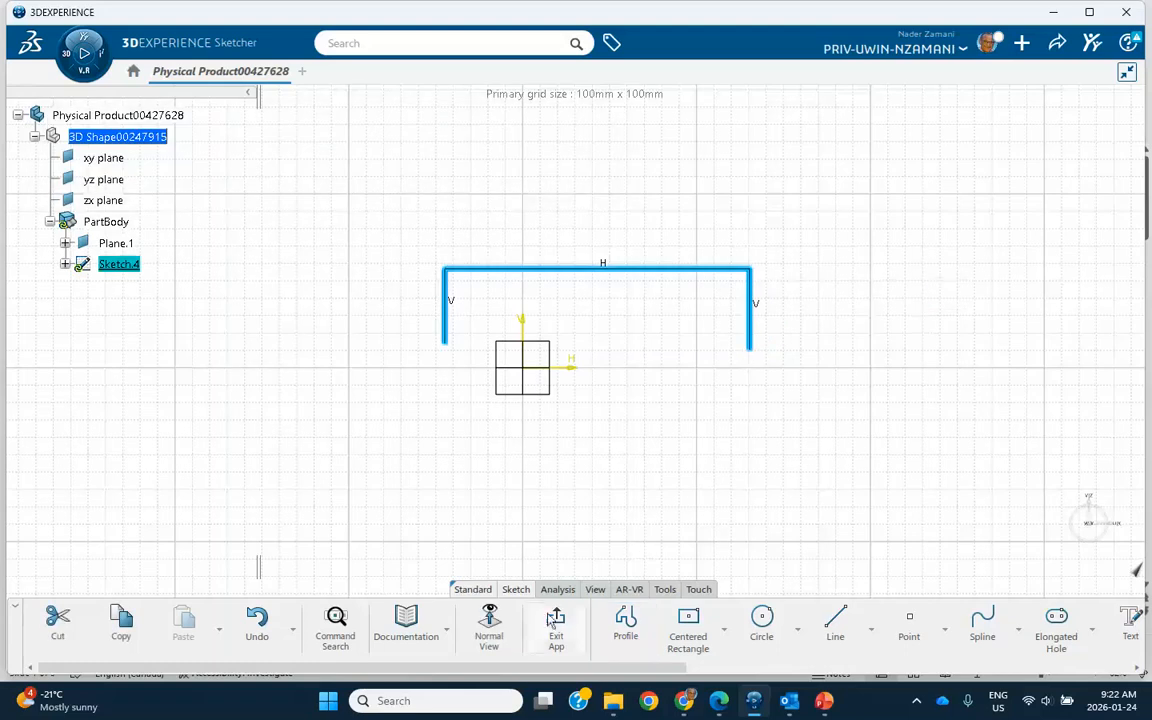
click(552, 622)
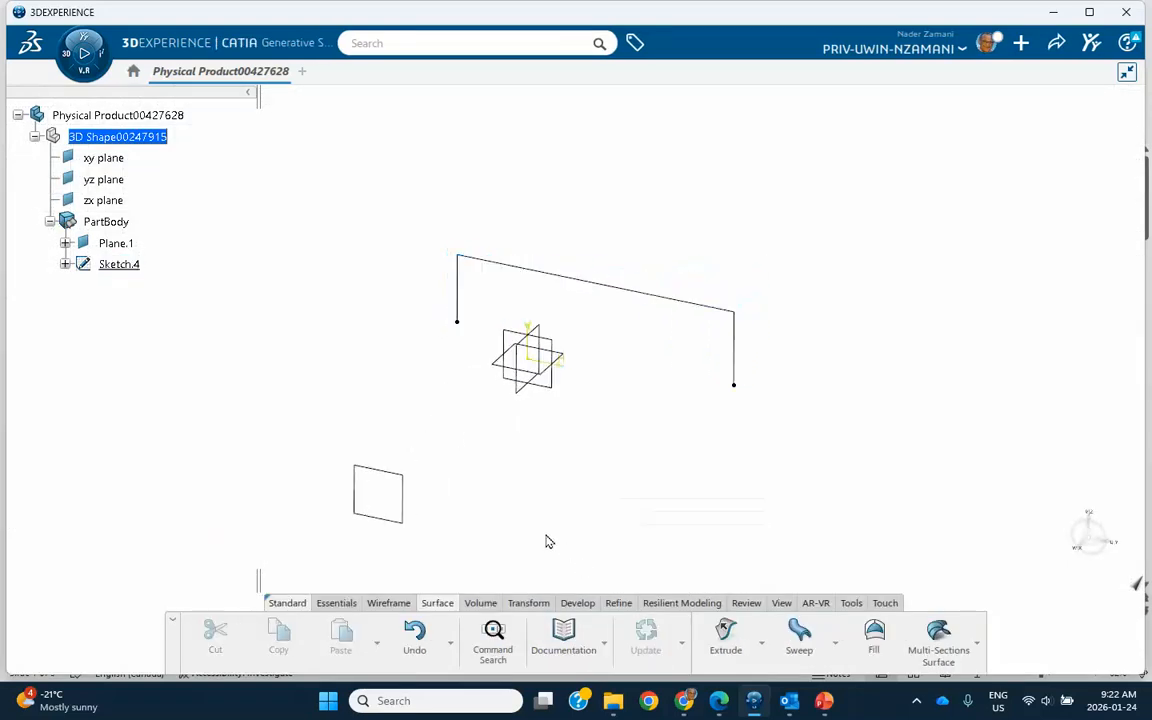
- Sketch an open three-line profile on Plane.1 with outward-slanting legs and a slightly sloped top line, then exit the sketch
click(402, 497)
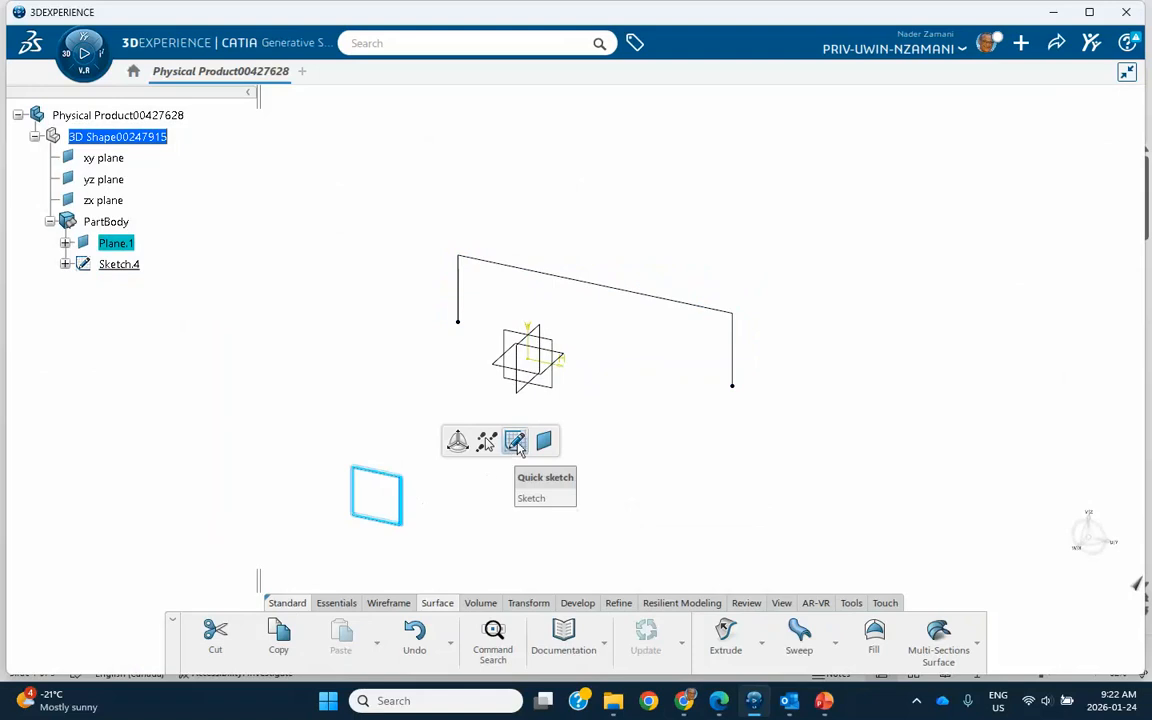
click(515, 443)
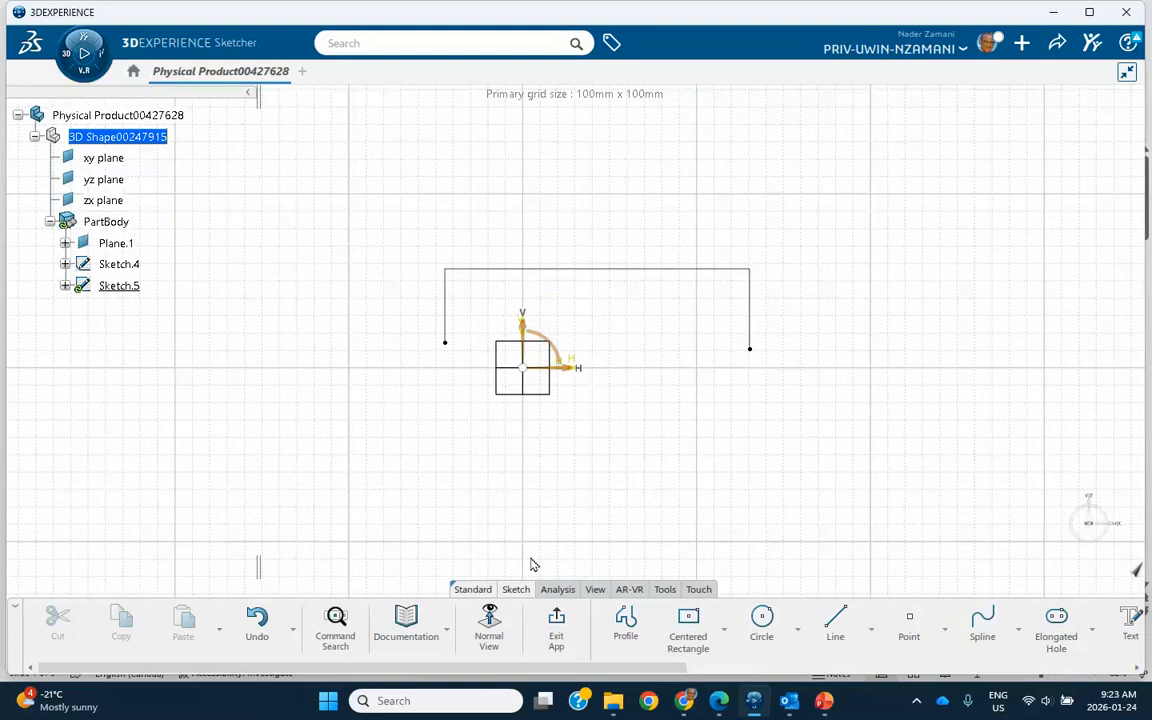
click(625, 622)
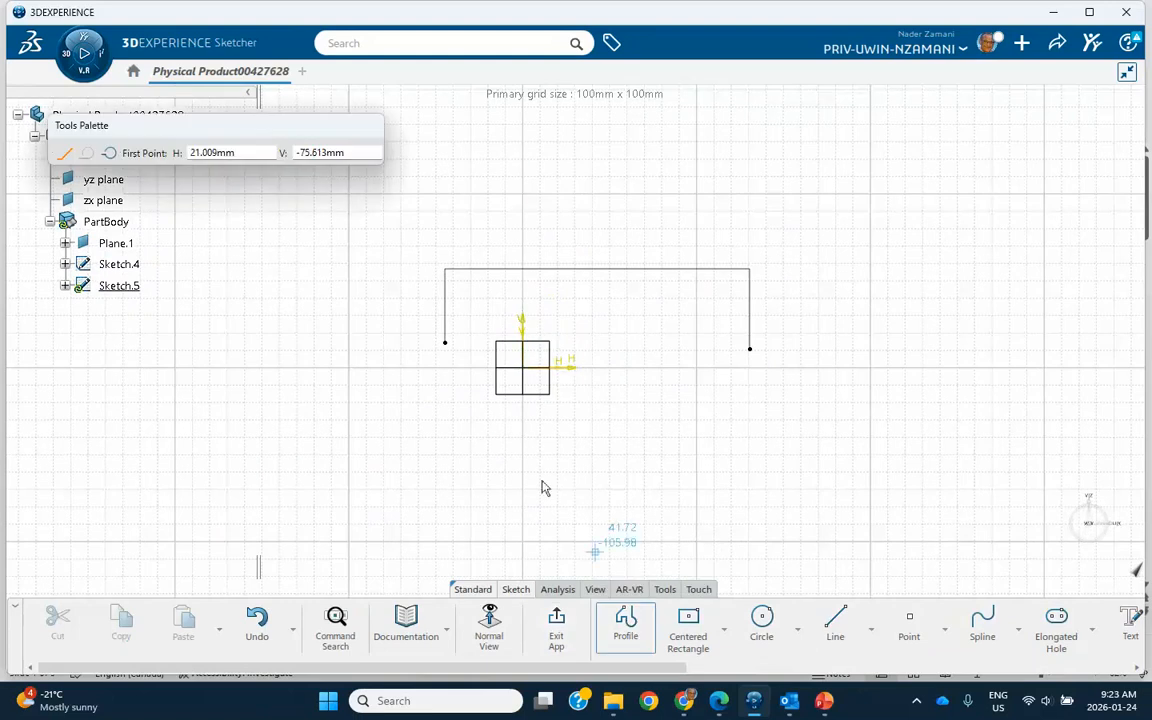
click(472, 378)
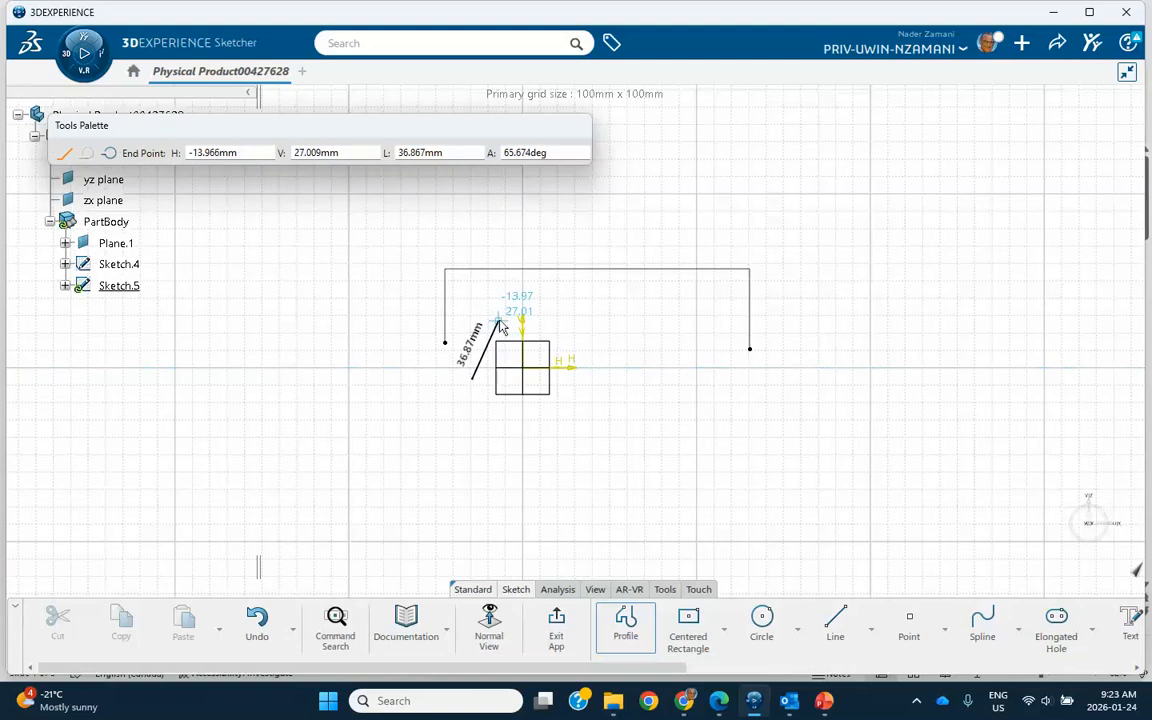
click(502, 312)
click(686, 327)
double_click(731, 393)
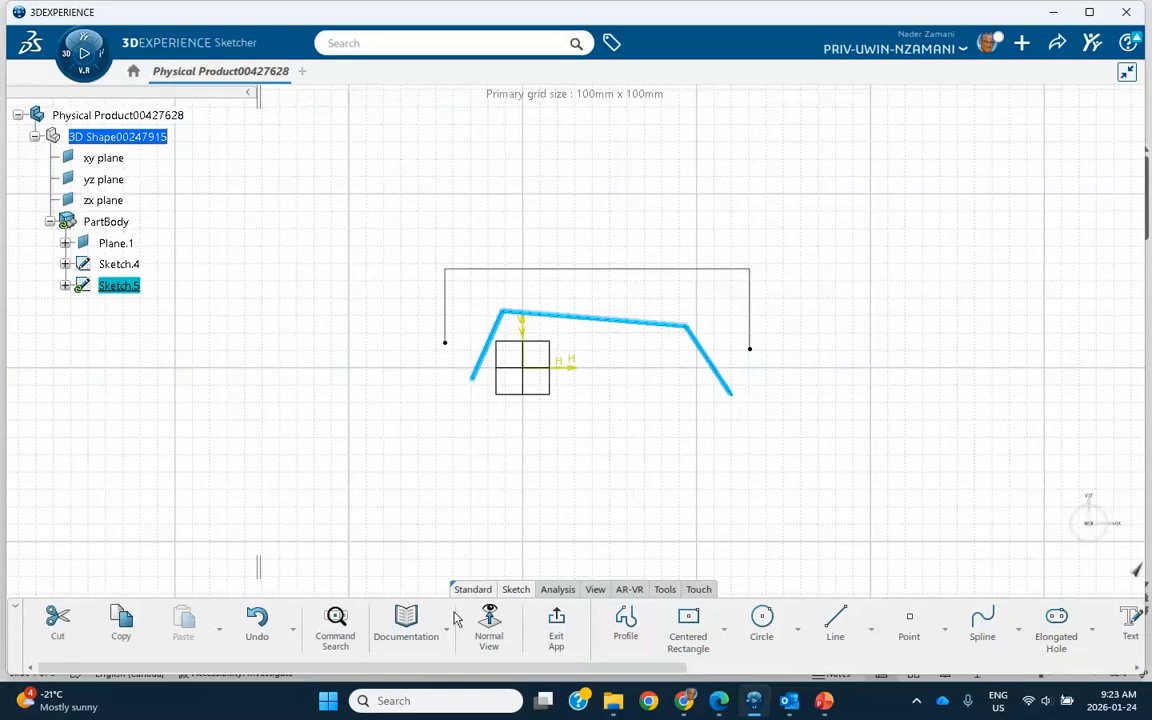
click(556, 620)
- Create a Multi-Sections Surface between Sketch.4 and Sketch.5 with canonical portion detection on, previewing it before accepting
middle_drag(752, 540, 643, 571)
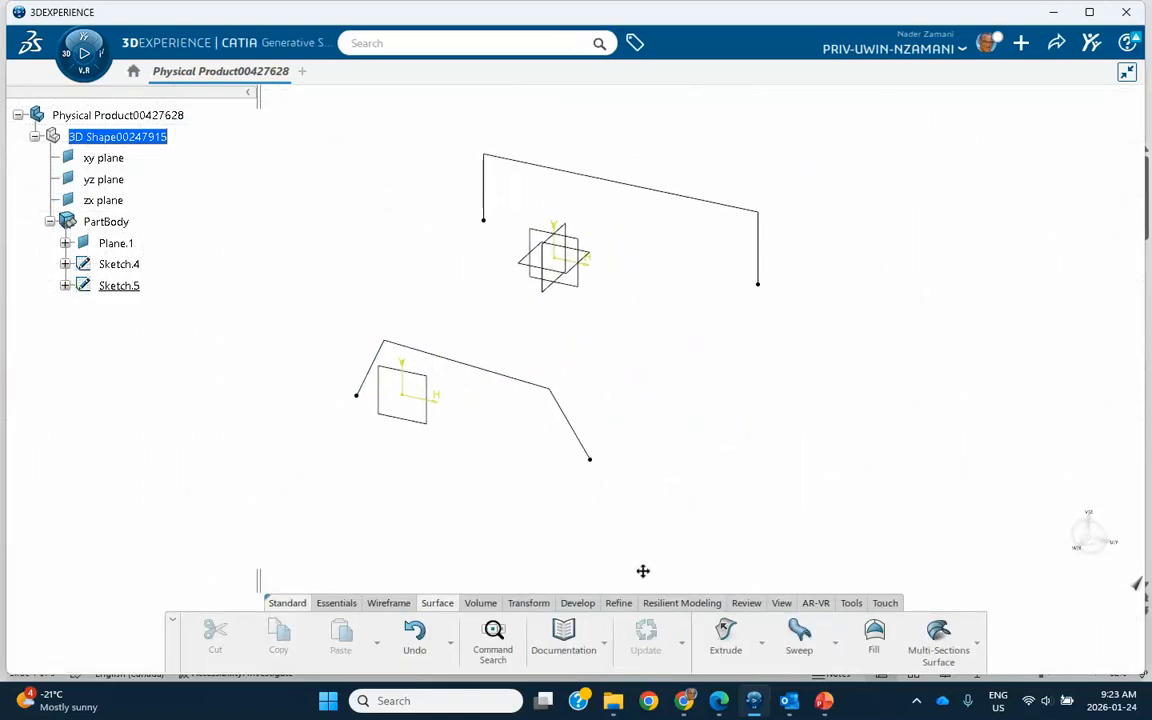
click(938, 636)
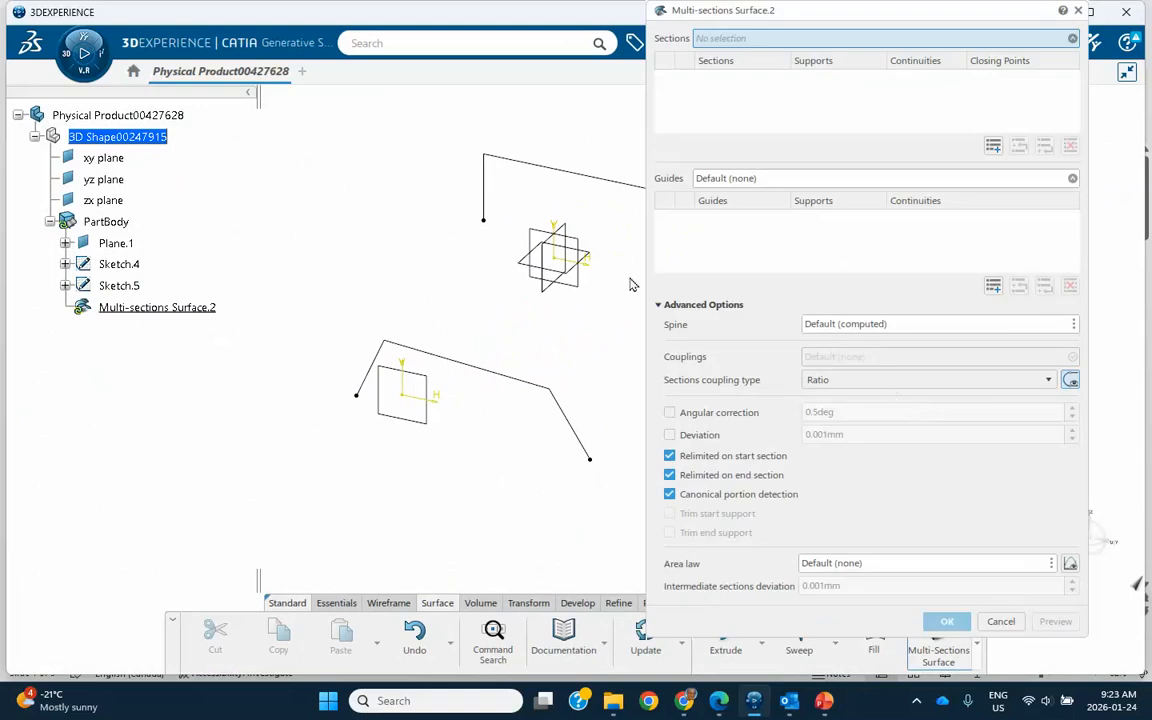
middle_drag(608, 335, 537, 341)
middle_drag(496, 347, 457, 349)
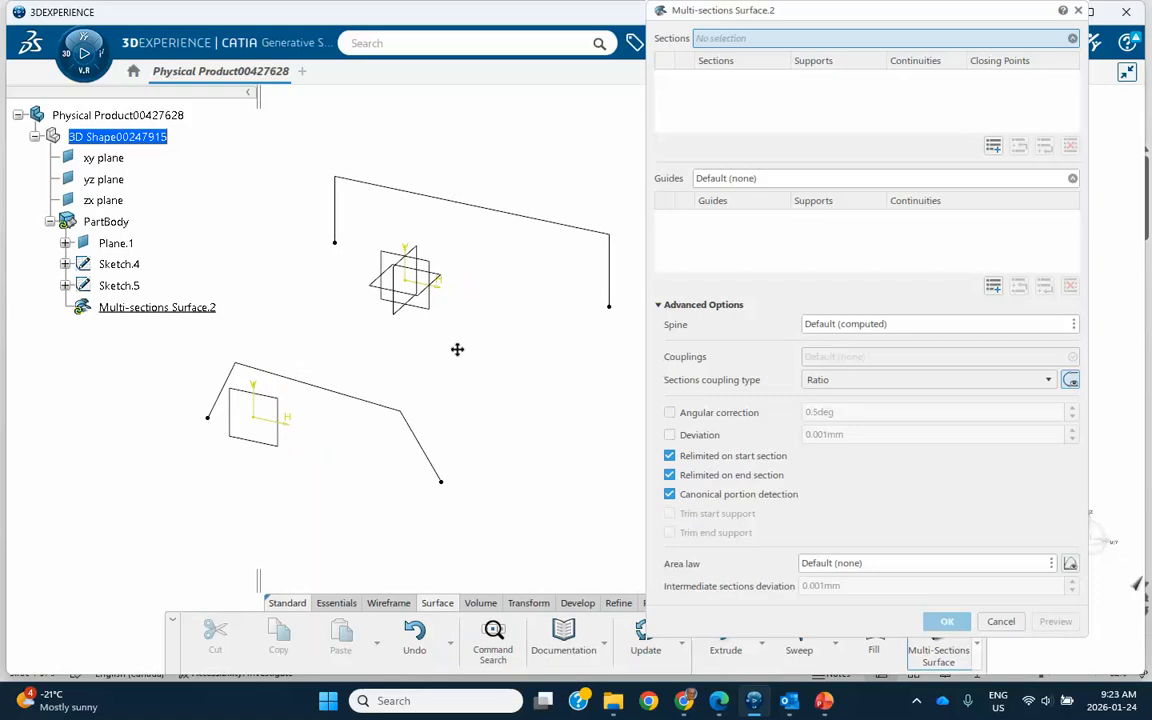
click(610, 257)
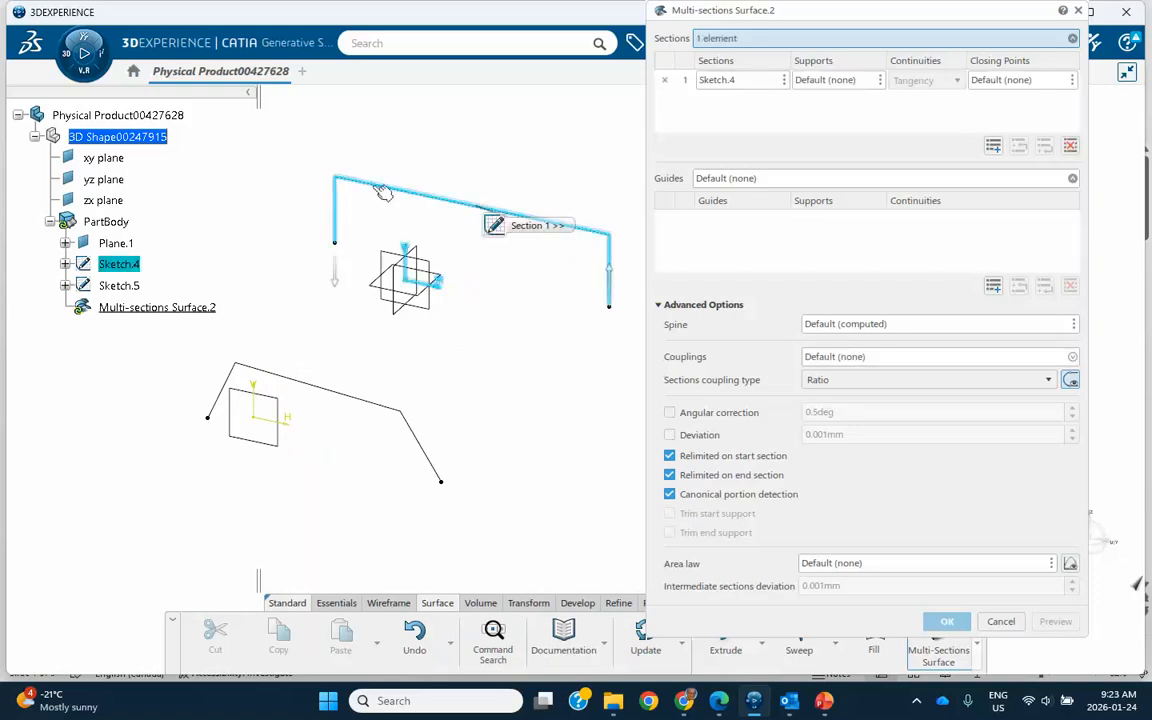
click(417, 443)
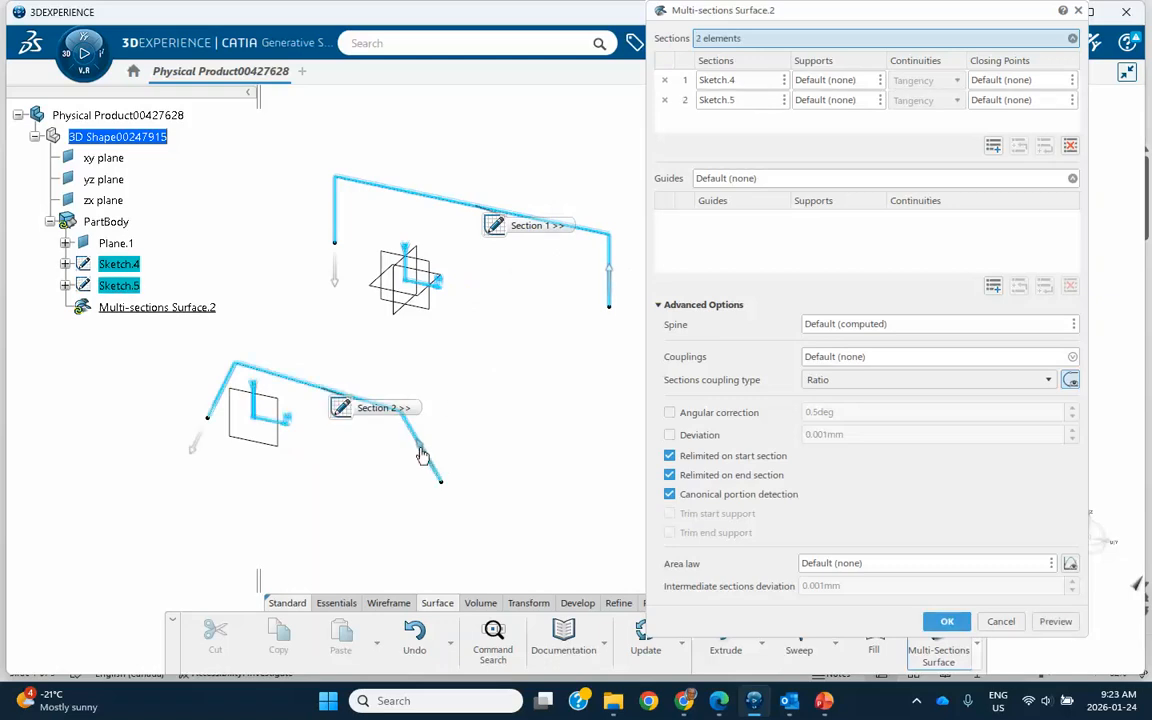
click(1055, 621)
middle_drag(526, 459, 470, 549)
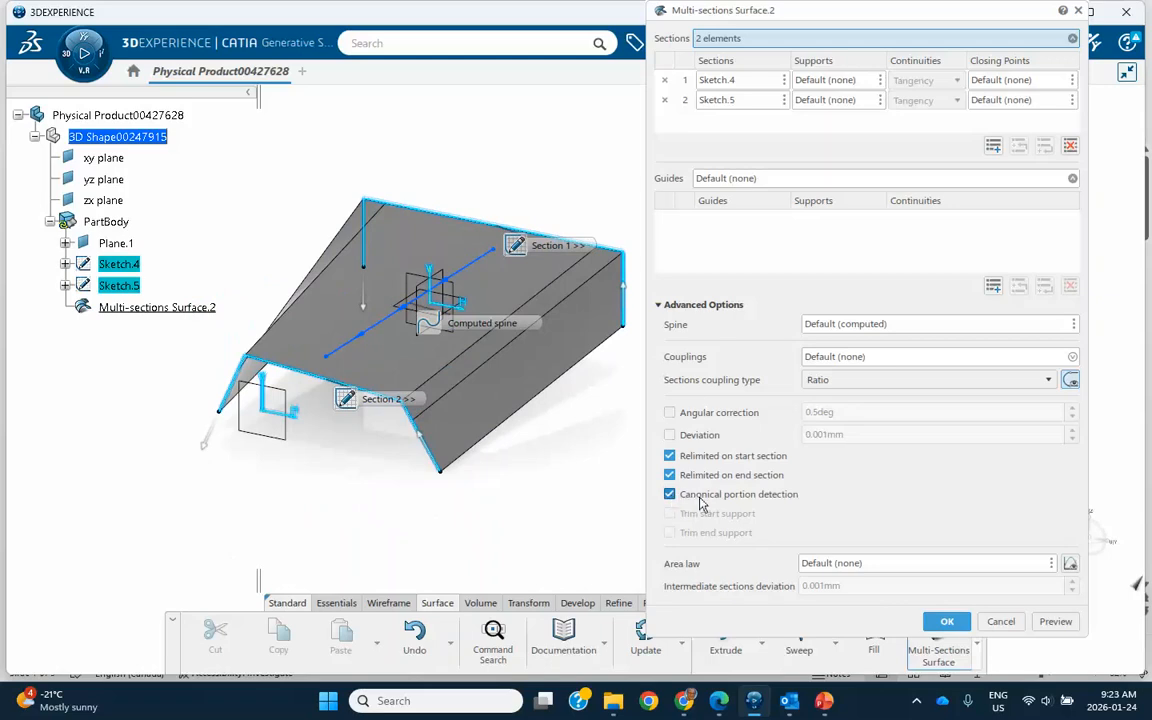
click(945, 621)
- Check the surface's side faces, then edit the surface to couple Sketch.4's upper right corner with Sketch.5's upper right corner
middle_drag(679, 504, 790, 471)
click(713, 377)
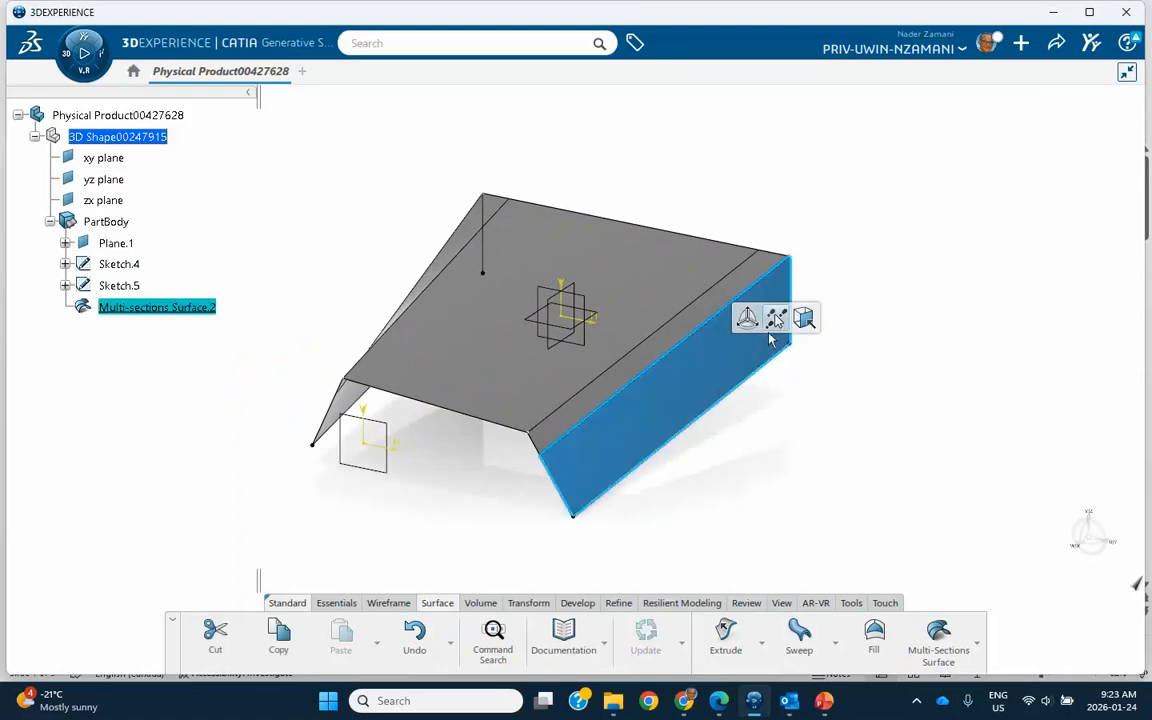
click(676, 348)
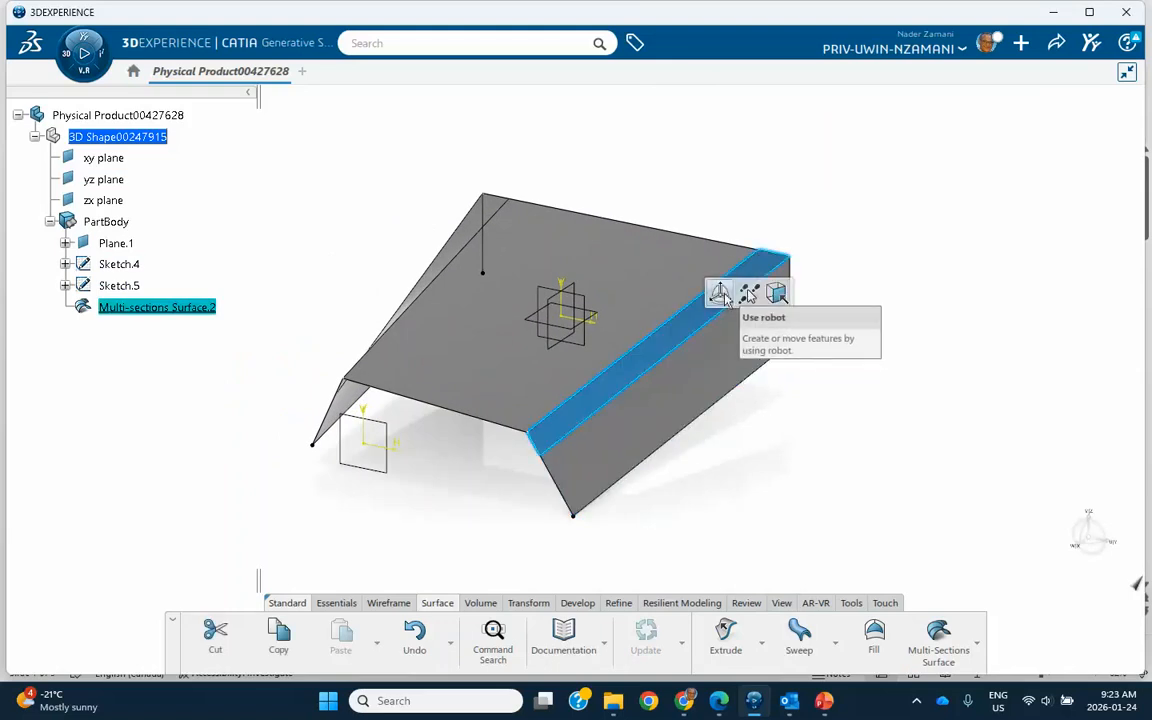
mouse_move(457, 493)
middle_down()
mouse_move(620, 473)
mouse_move(653, 489)
mouse_move(476, 491)
middle_up()
double_click(155, 307)
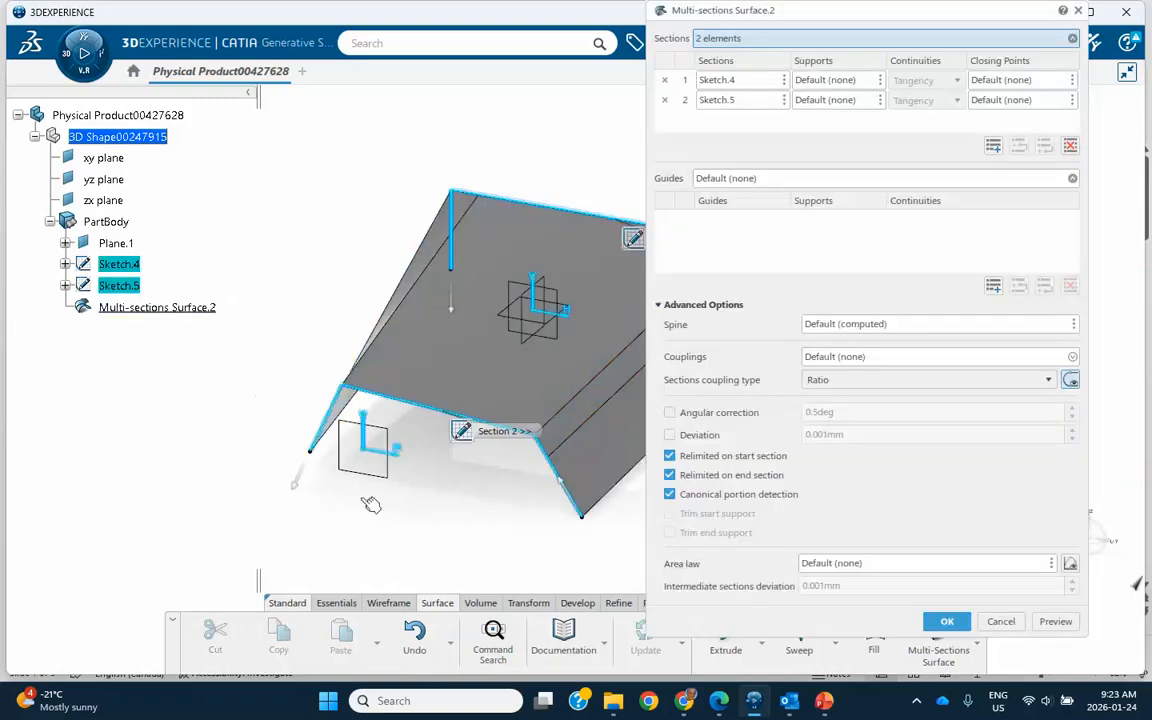
middle_drag(483, 540, 563, 545)
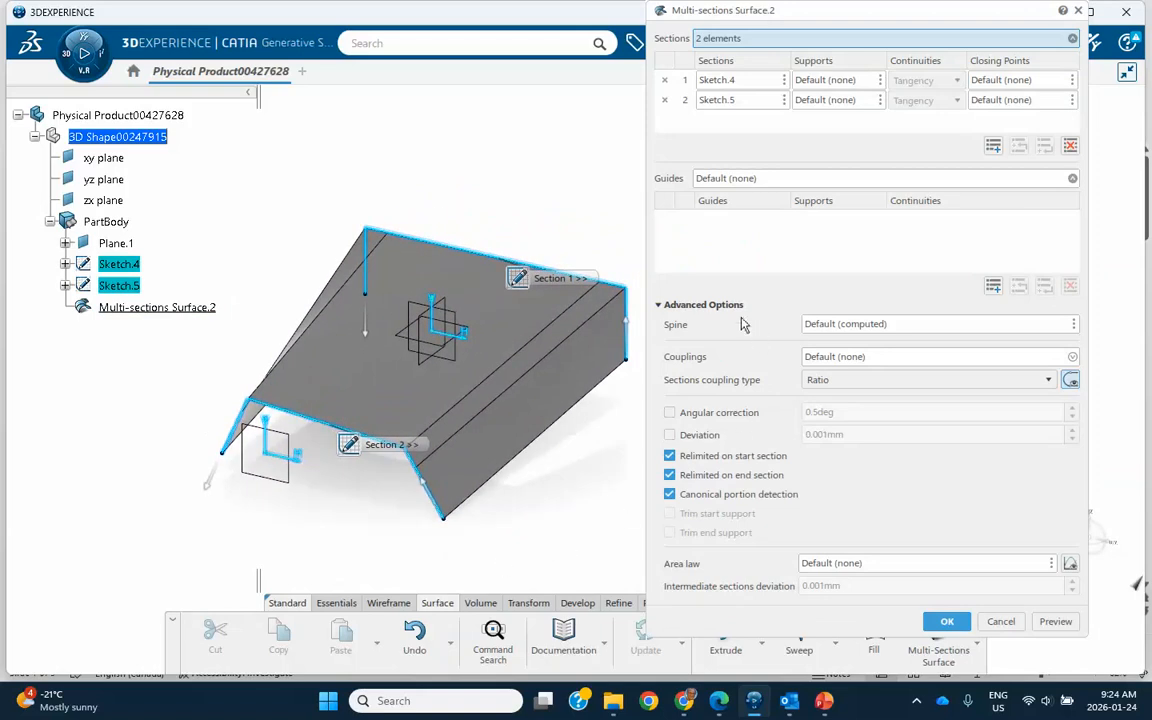
click(884, 358)
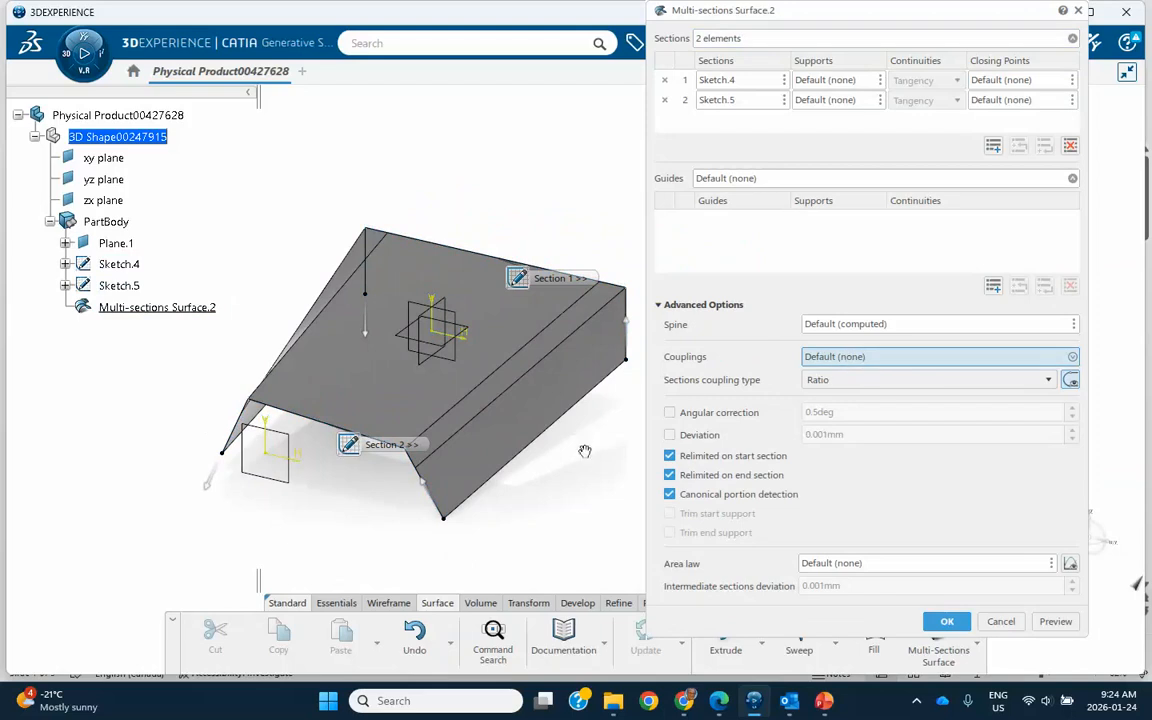
scroll(584, 444, up, 3)
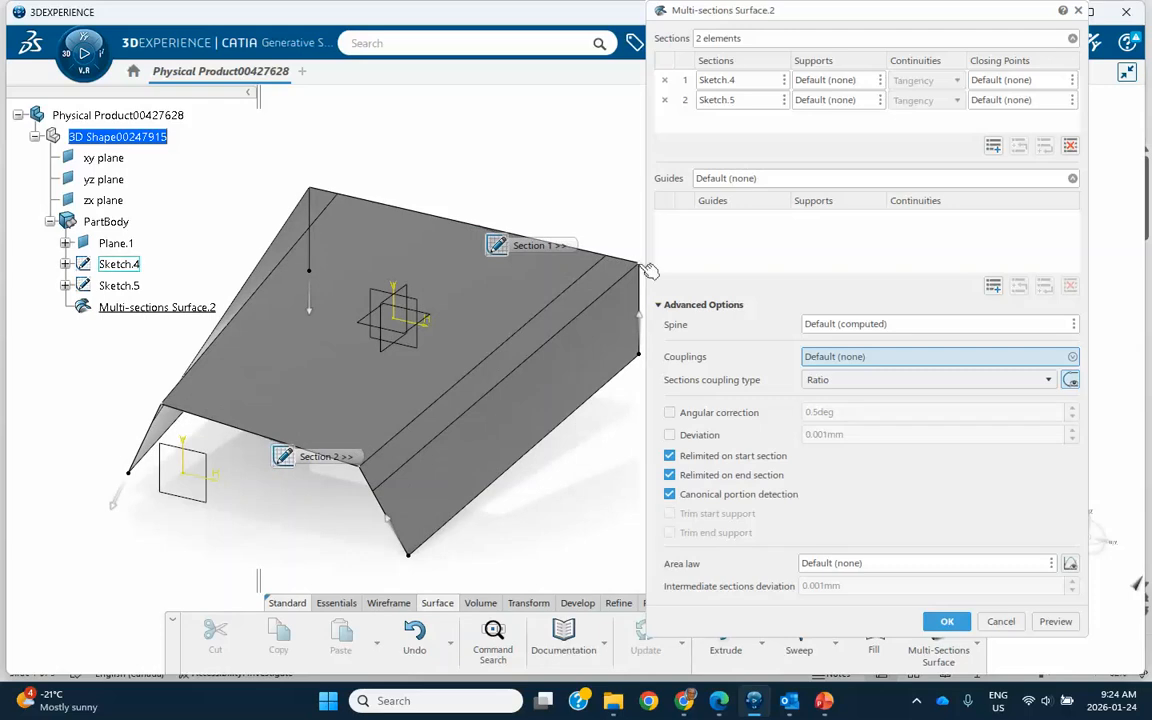
click(647, 268)
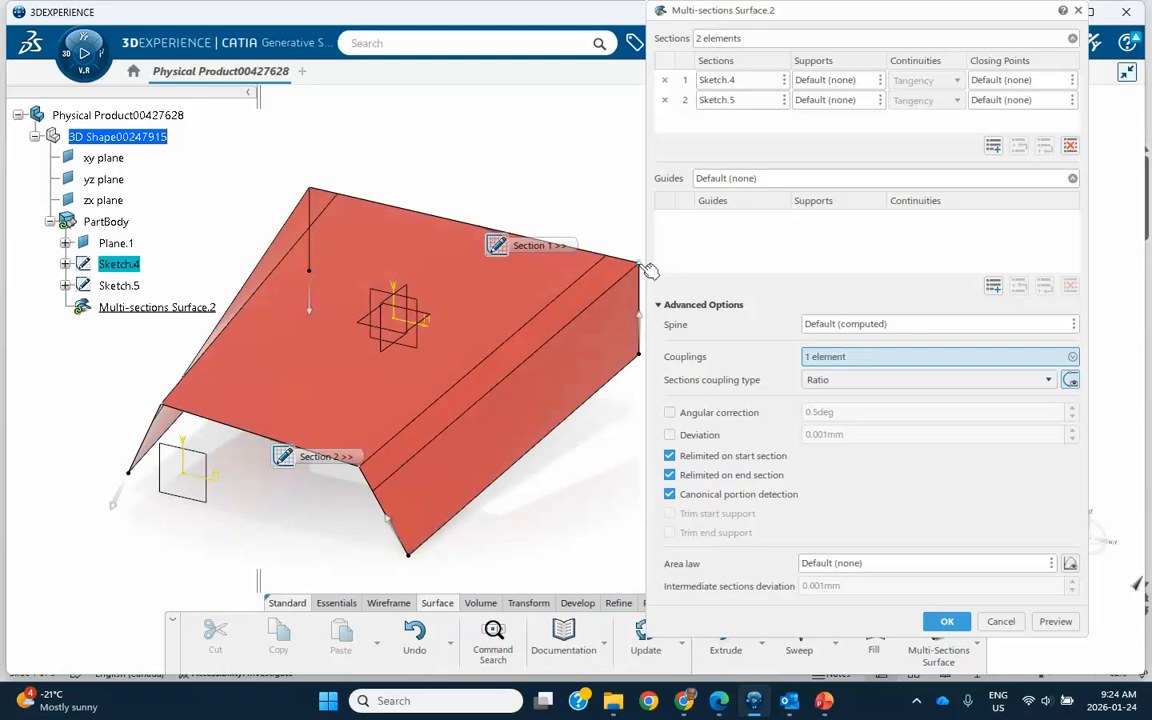
drag(358, 468, 211, 532)
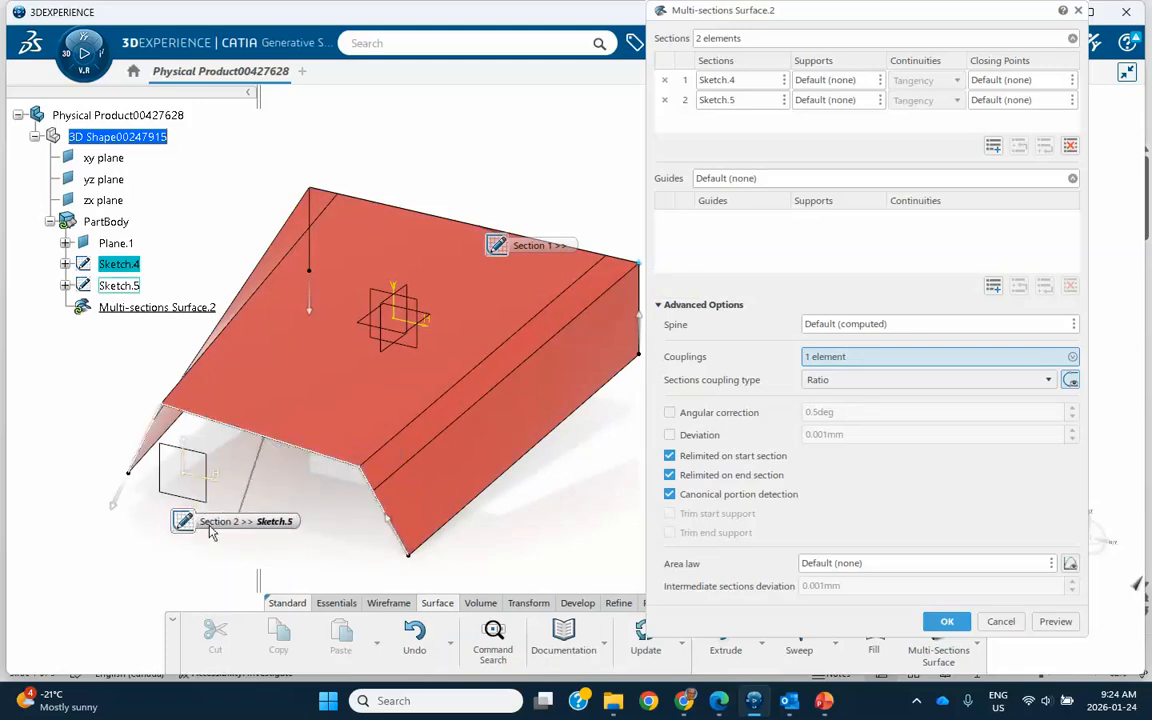
click(357, 472)
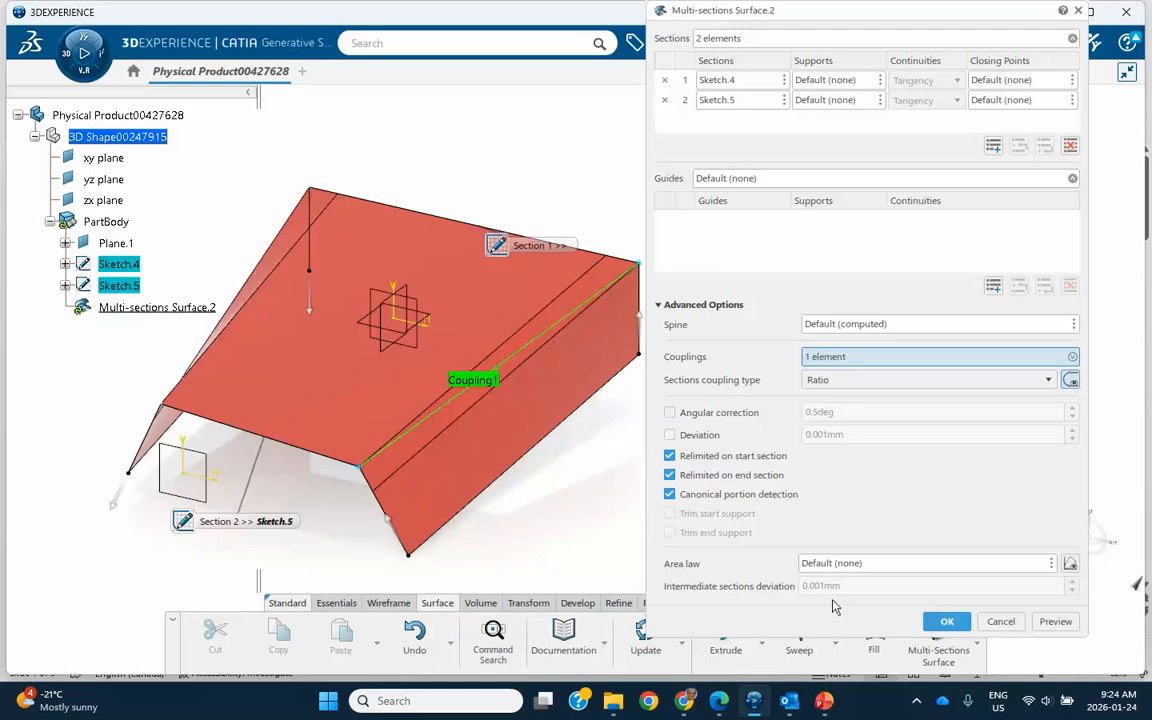
- Add a second coupling from Sketch.4's upper left corner to Sketch.5's upper right corner, then preview and accept the surface
click(308, 188)
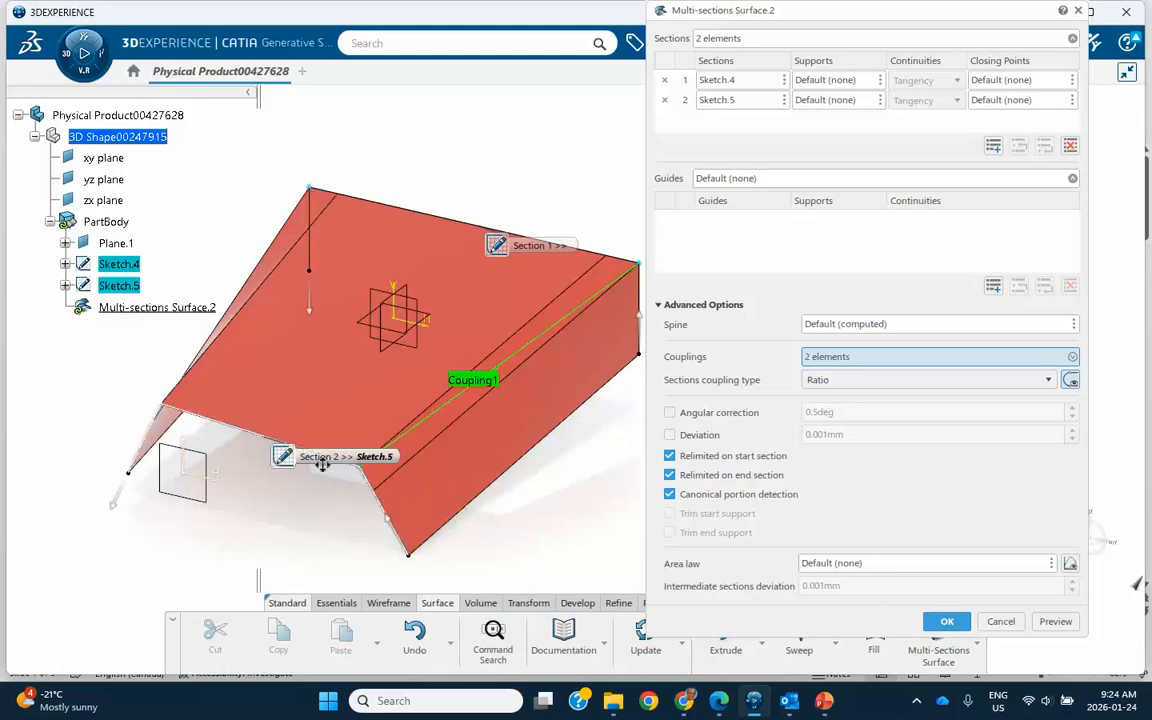
drag(284, 456, 192, 486)
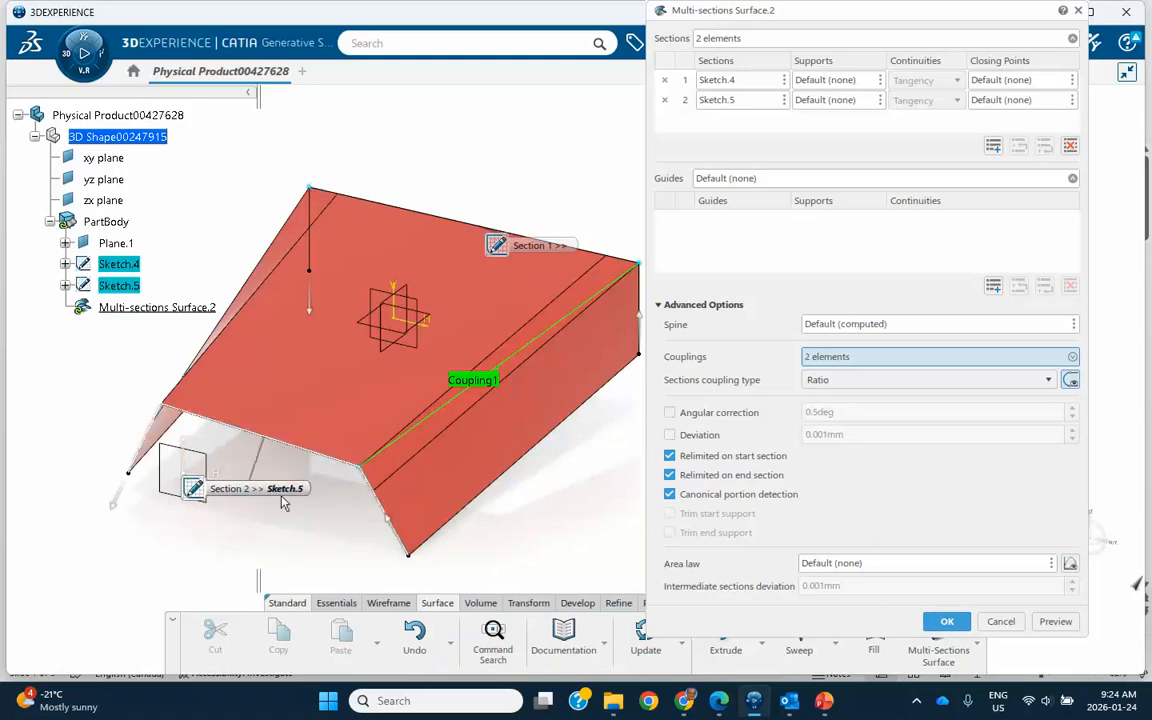
click(359, 467)
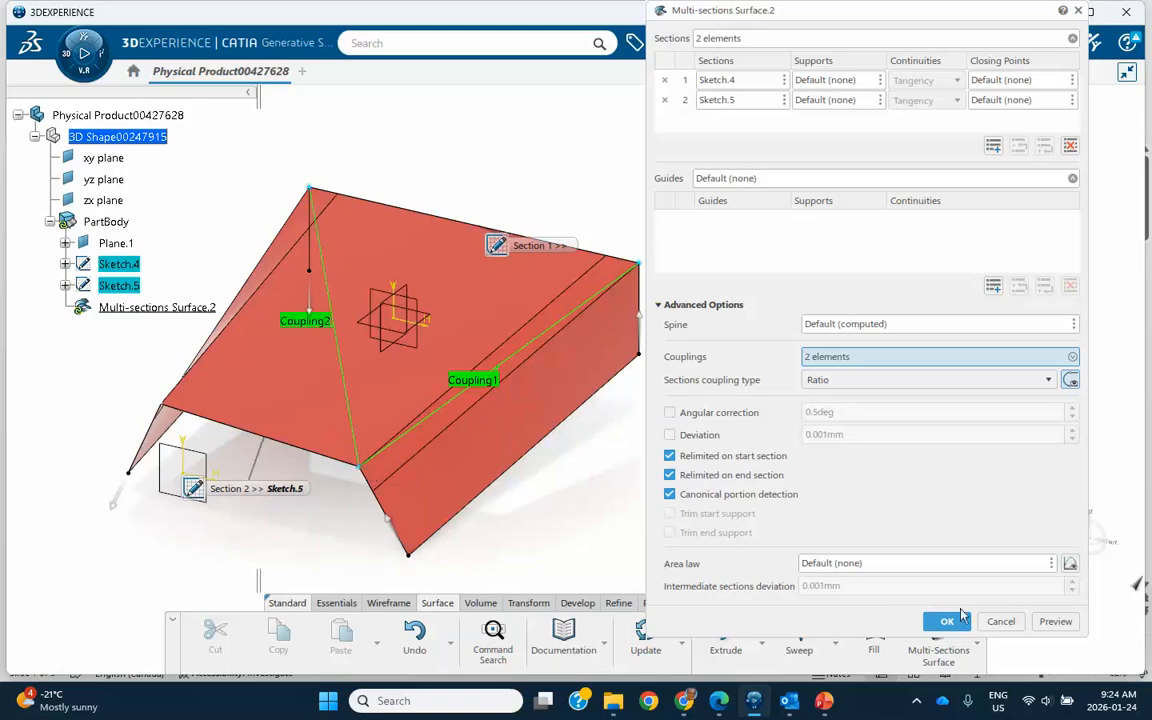
click(1054, 621)
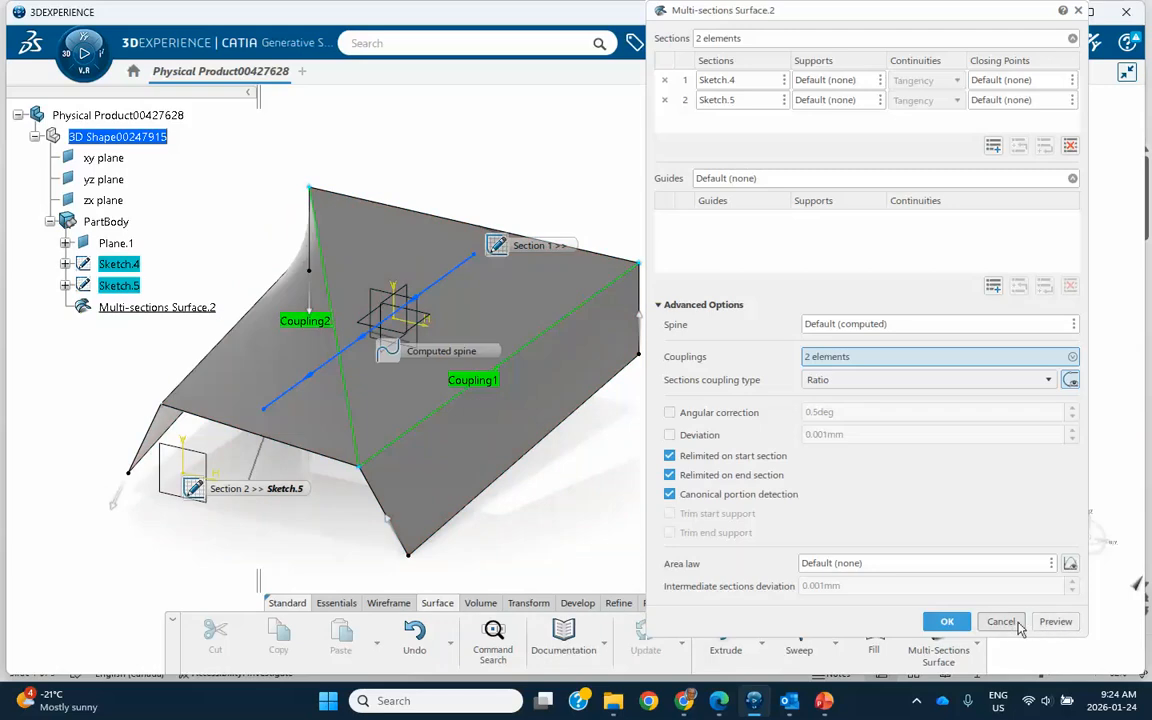
middle_drag(530, 496, 609, 465)
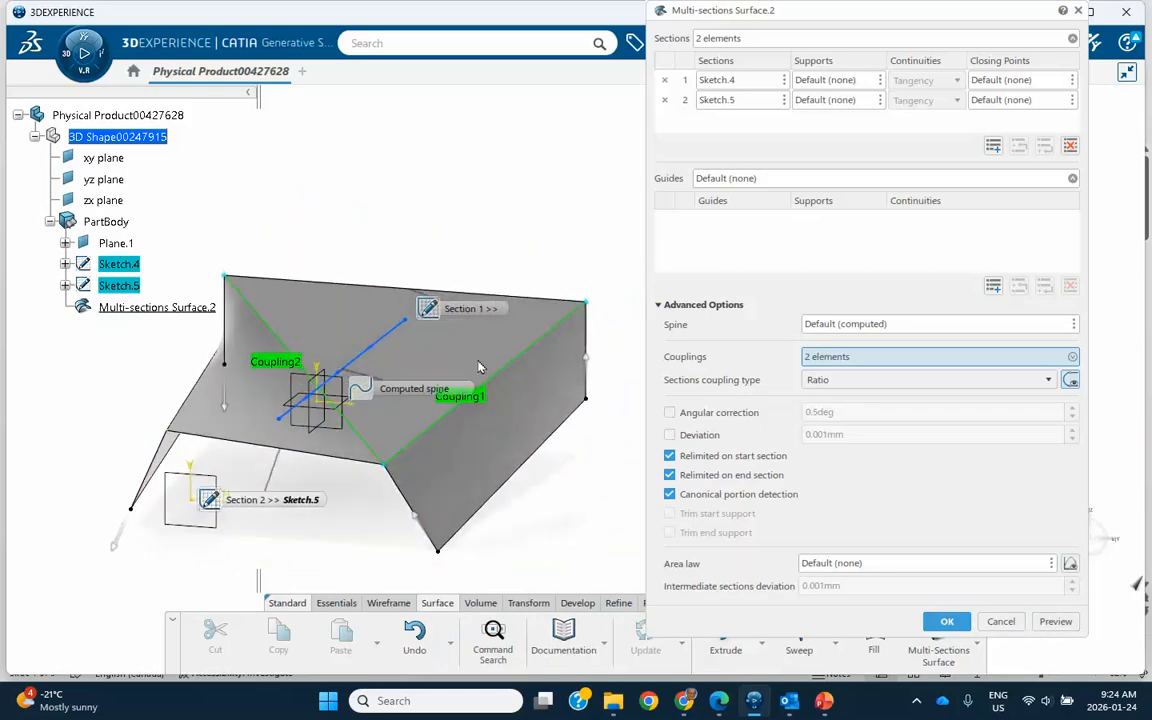
drag(427, 308, 441, 248)
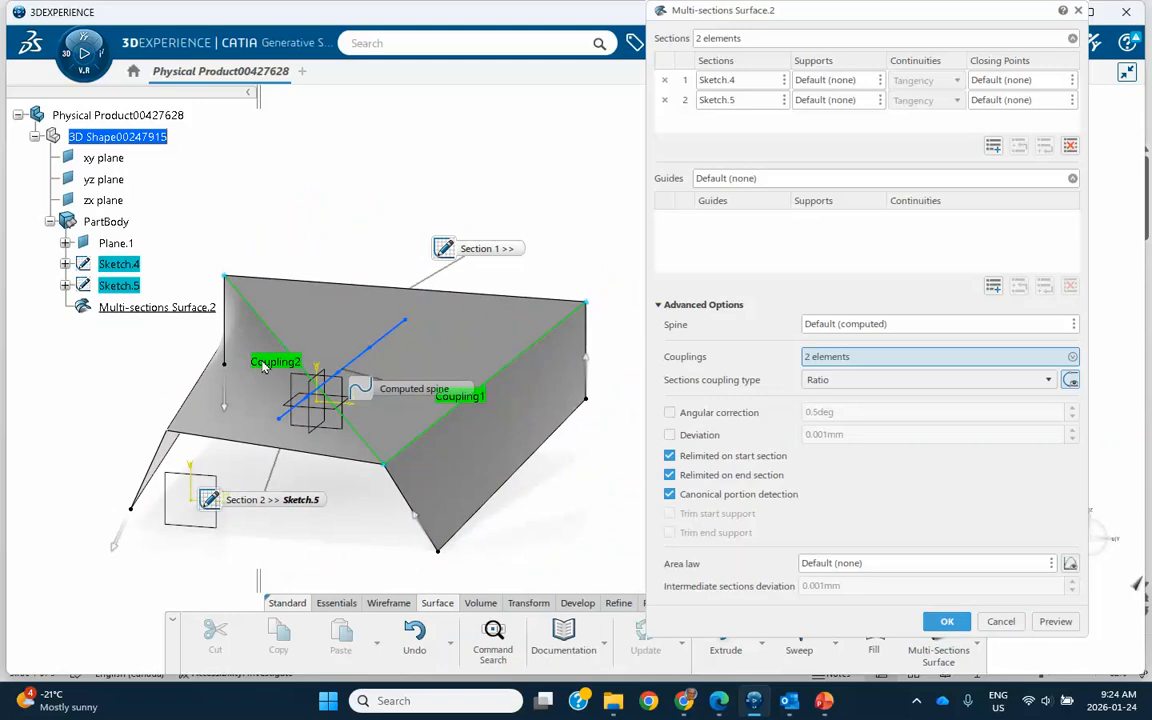
click(946, 621)
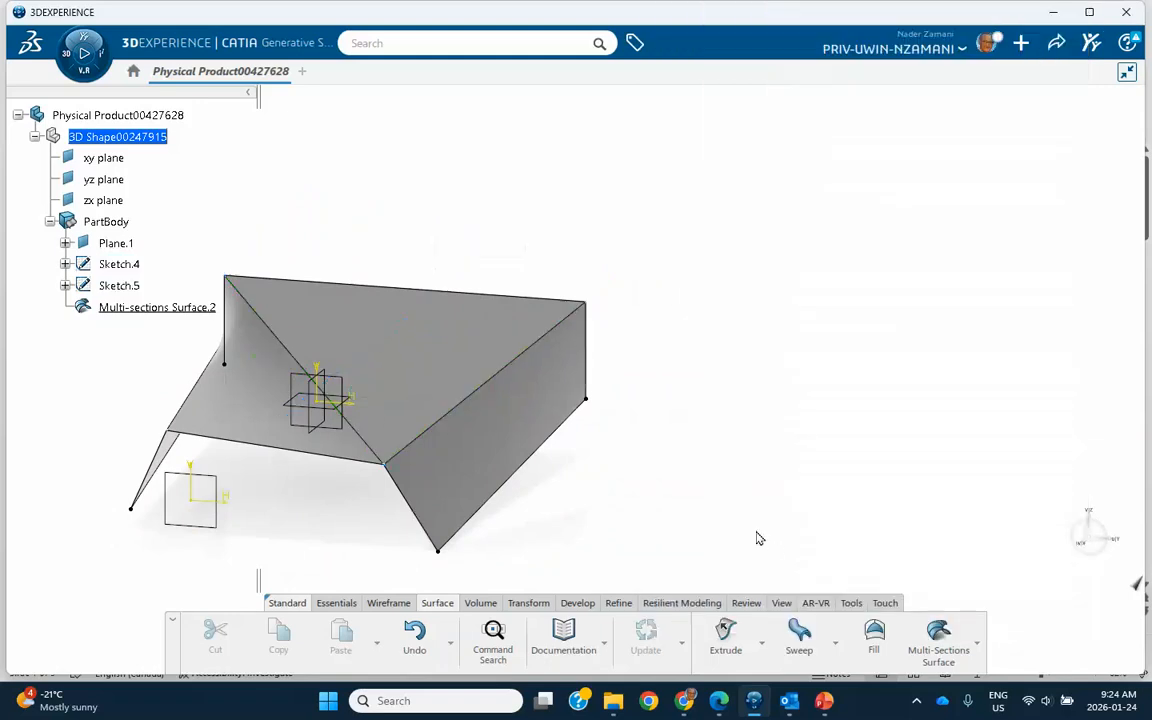
- Turn off canonical portion detection for Multi-sections Surface.2, accept it and check the triangular top face
middle_drag(728, 447, 561, 363)
click(527, 298)
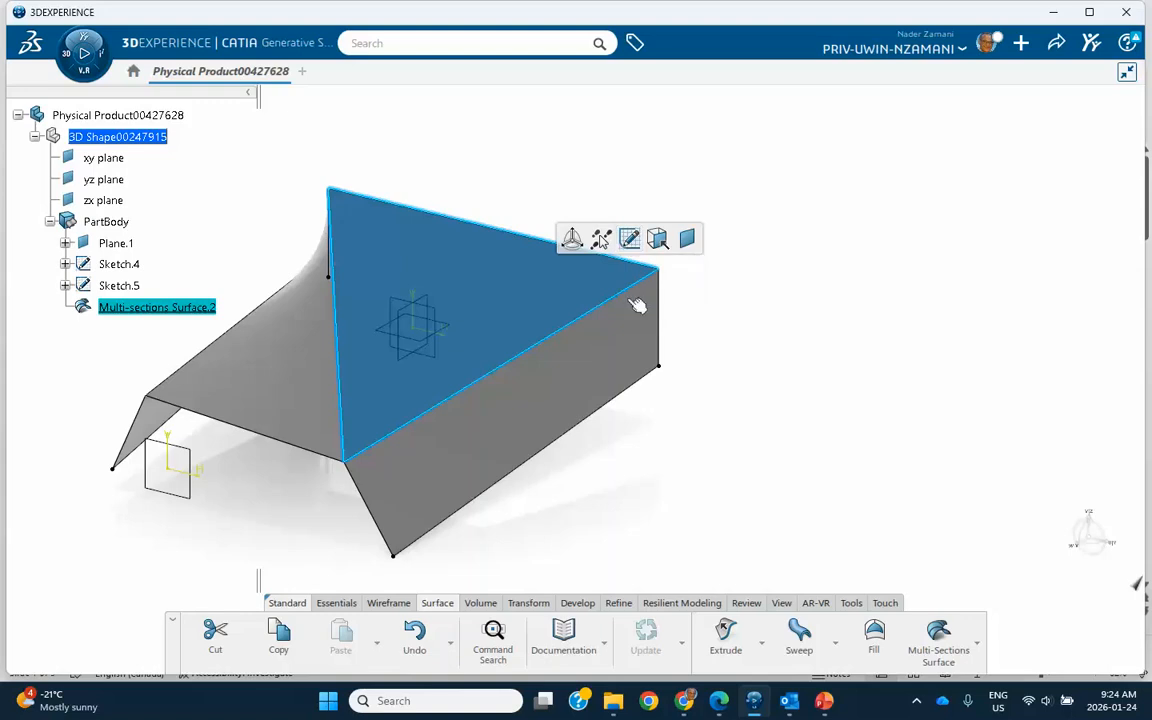
click(731, 439)
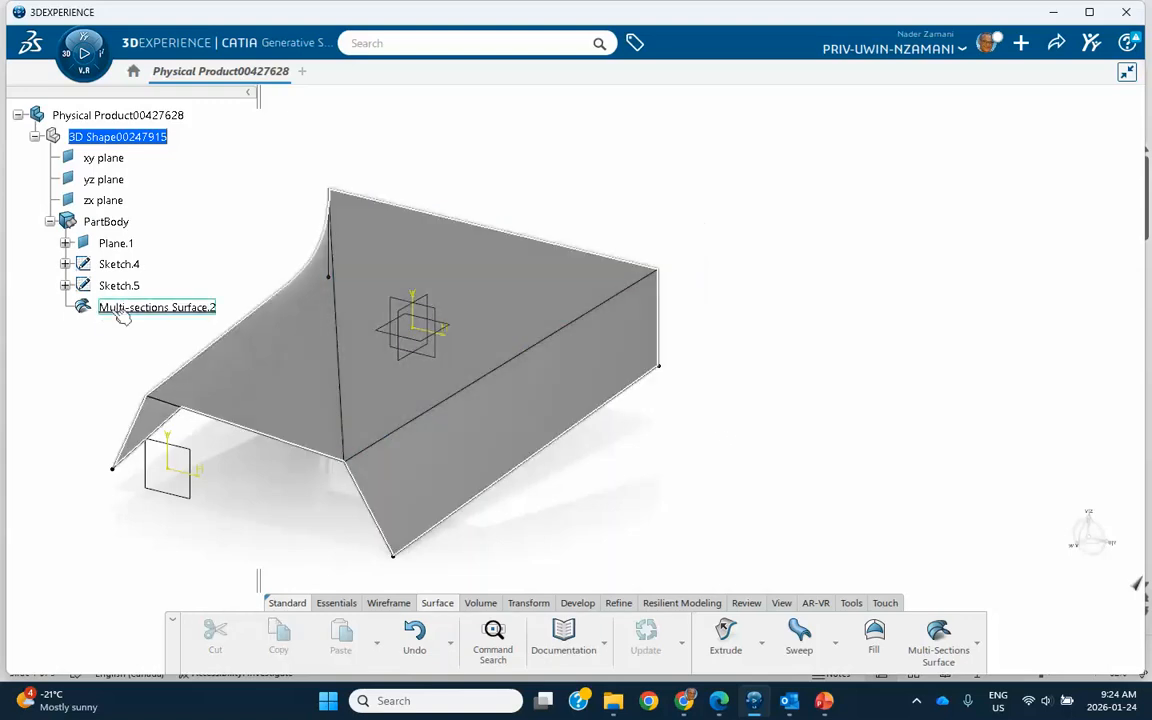
double_click(140, 309)
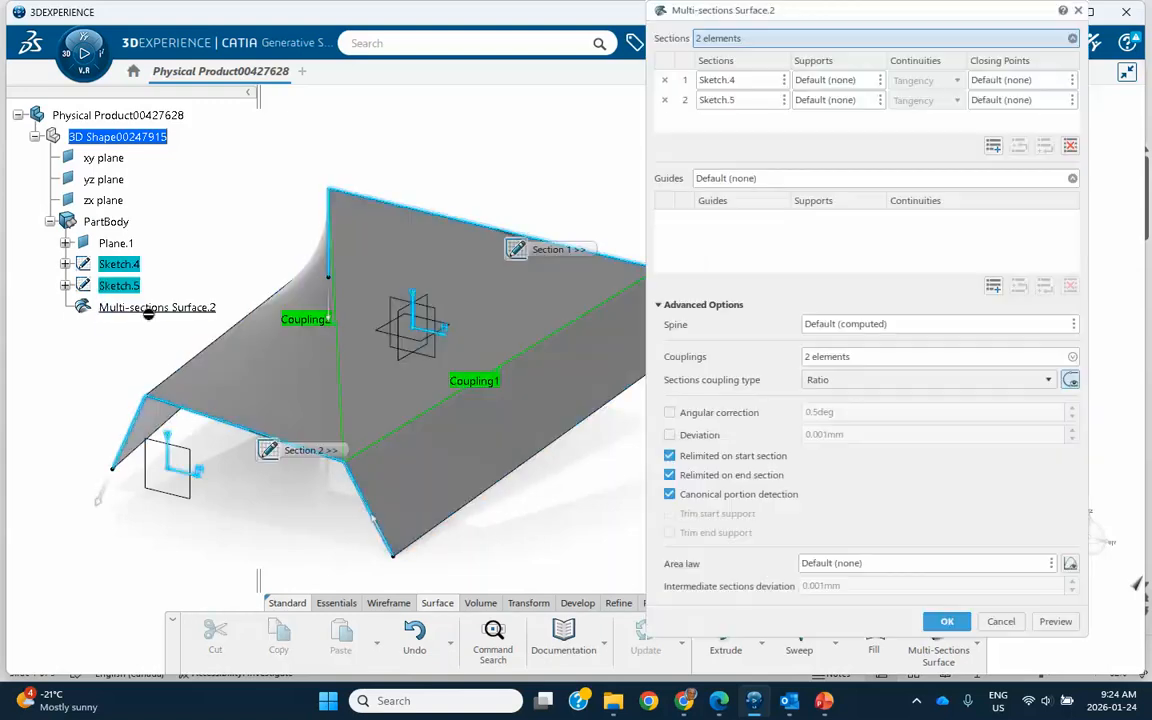
click(669, 494)
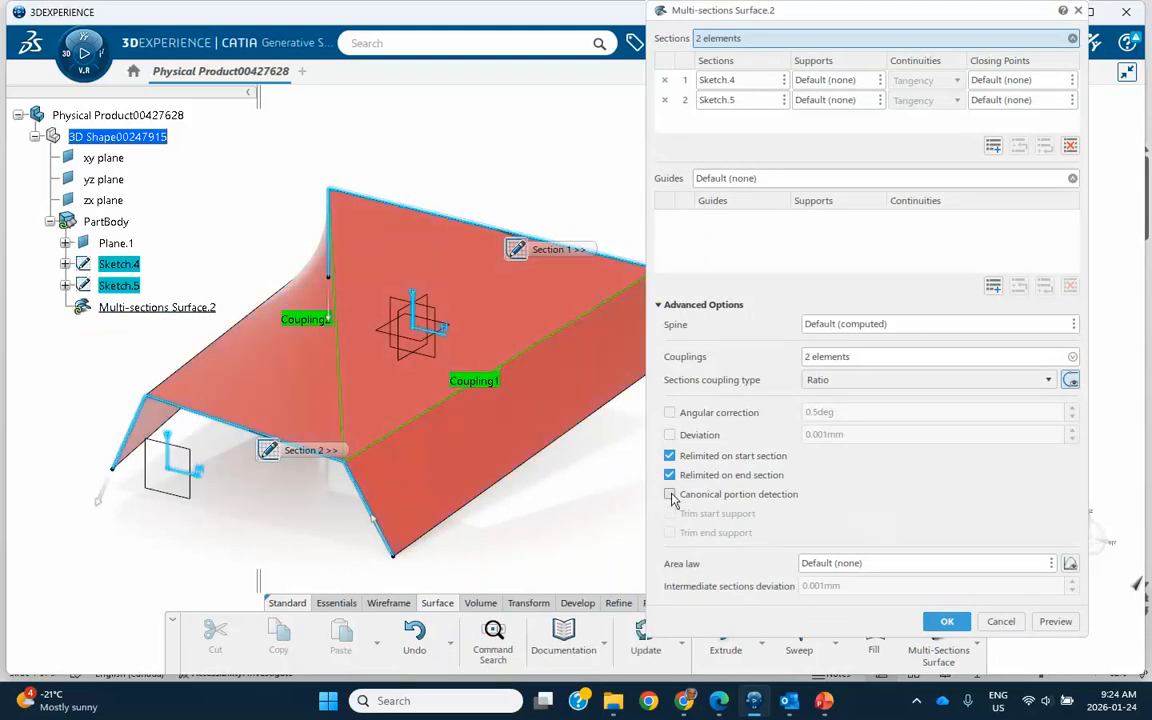
click(948, 621)
click(514, 302)
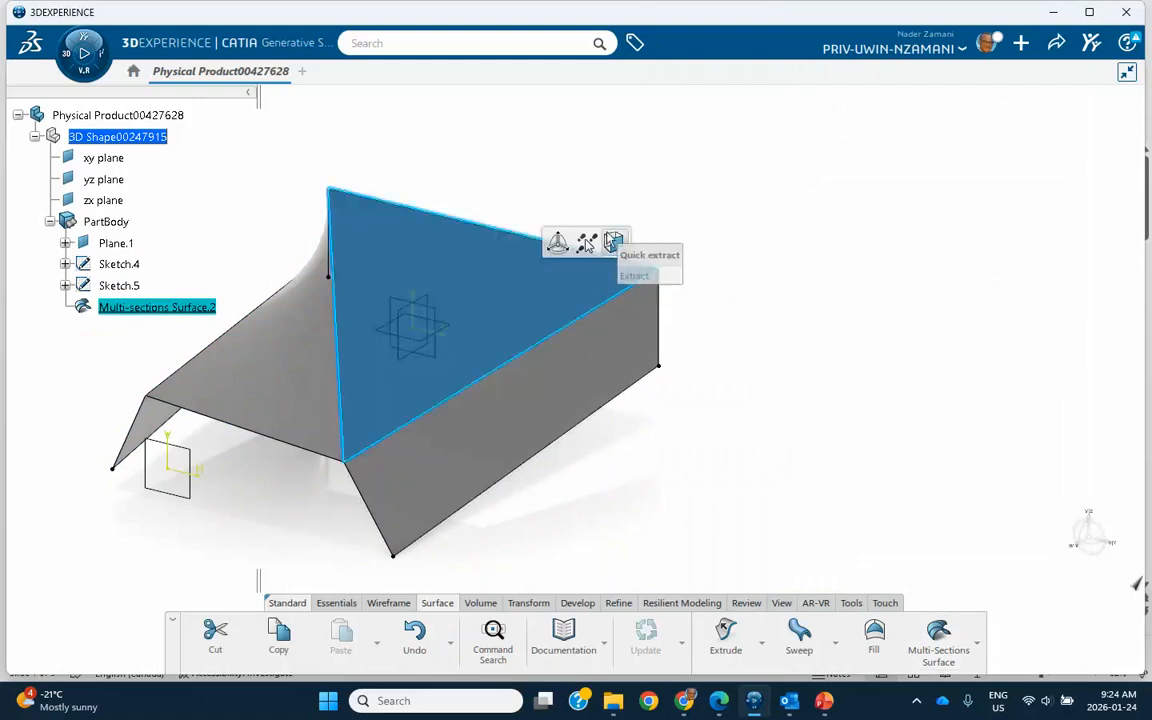
middle_drag(429, 365, 958, 385)
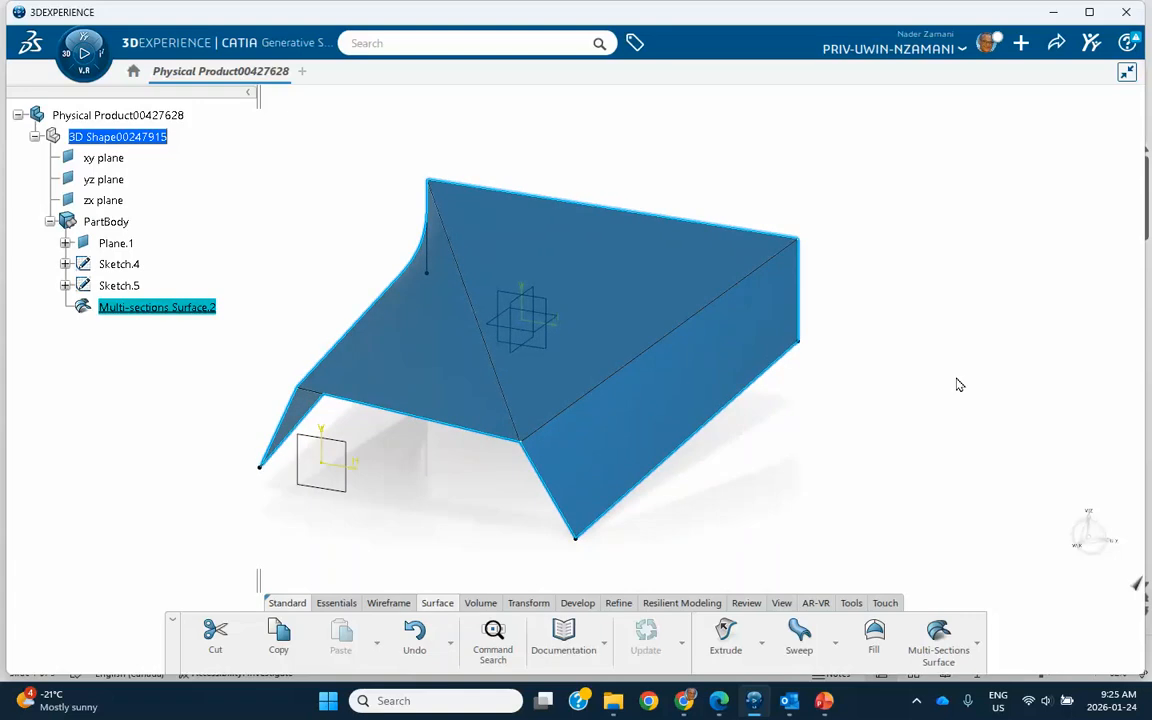
- Add a third coupling to Multi-sections Surface.2 from Sketch.4's upper left corner to Sketch.5's upper left corner and accept it
click(926, 384)
middle_drag(888, 410, 989, 373)
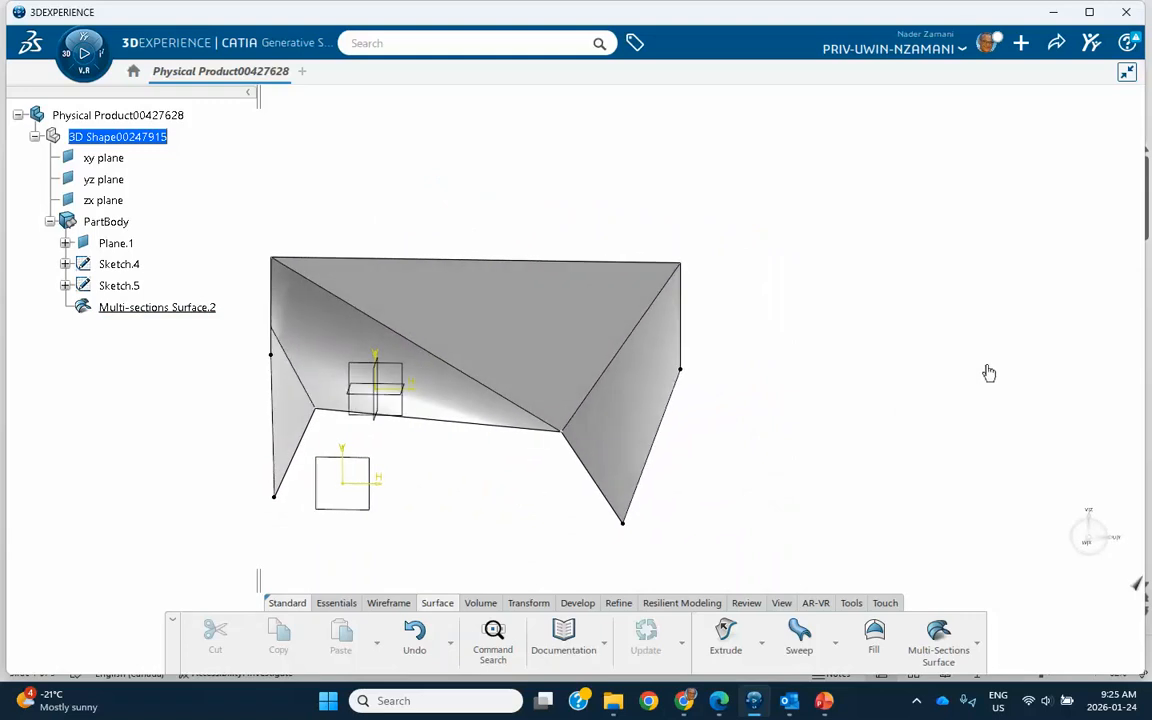
middle_drag(873, 420, 872, 357)
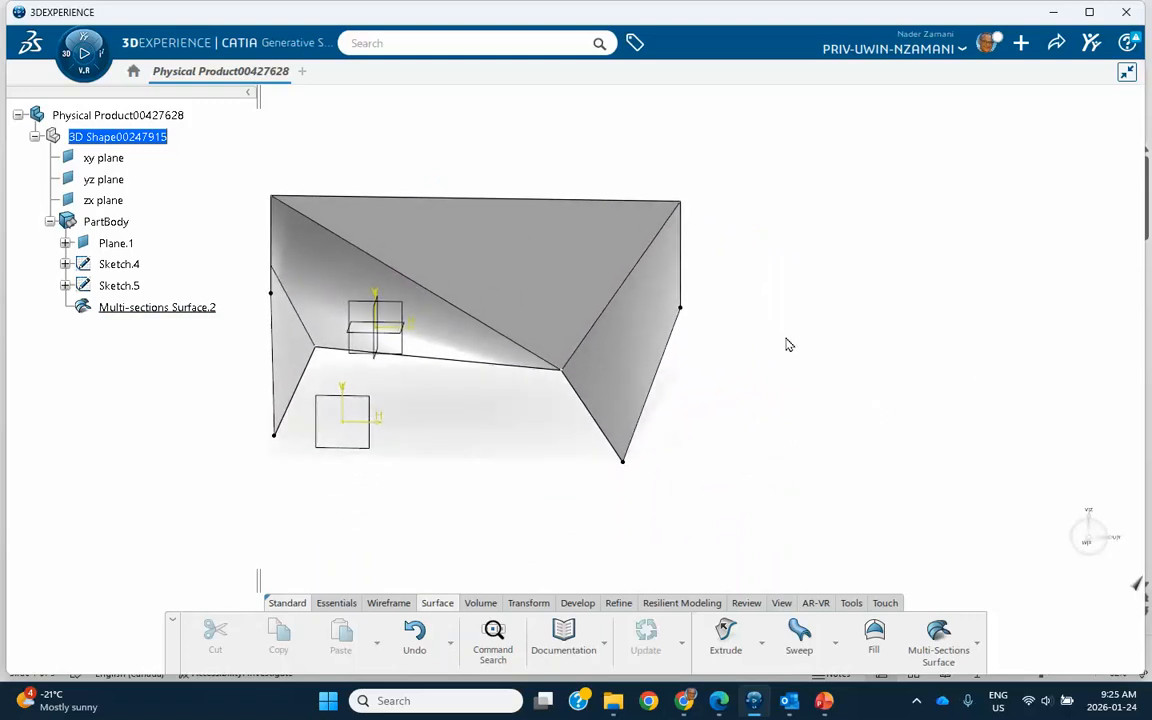
click(150, 308)
double_click(150, 308)
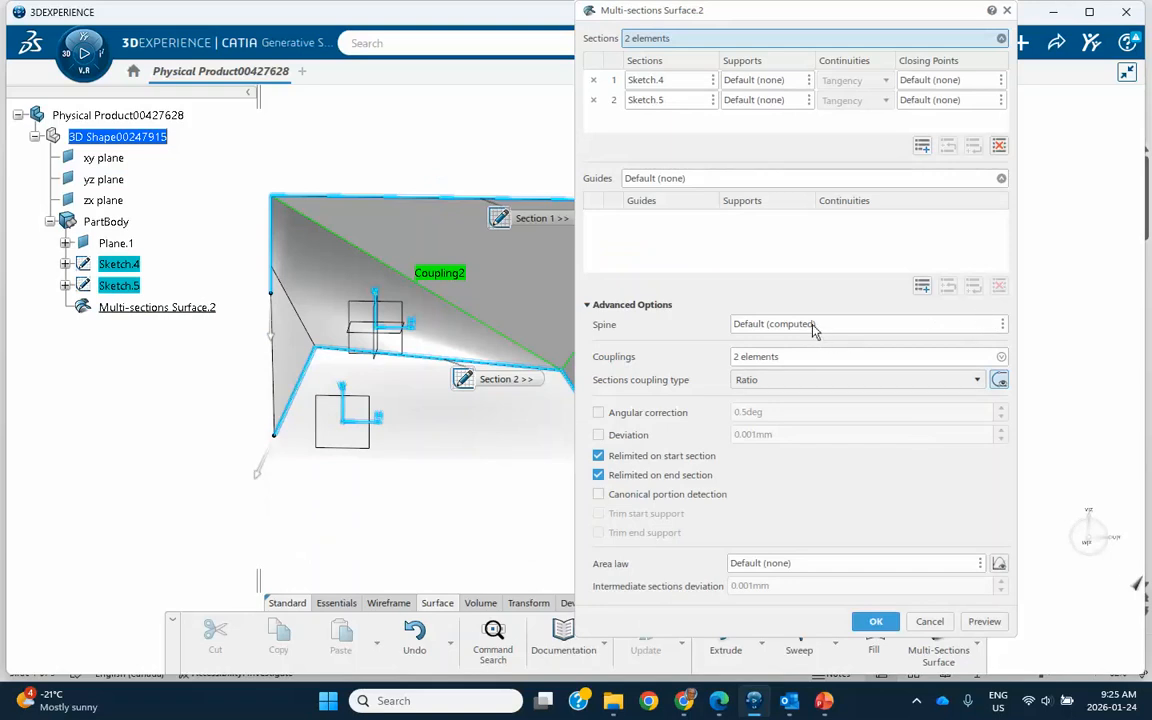
click(799, 357)
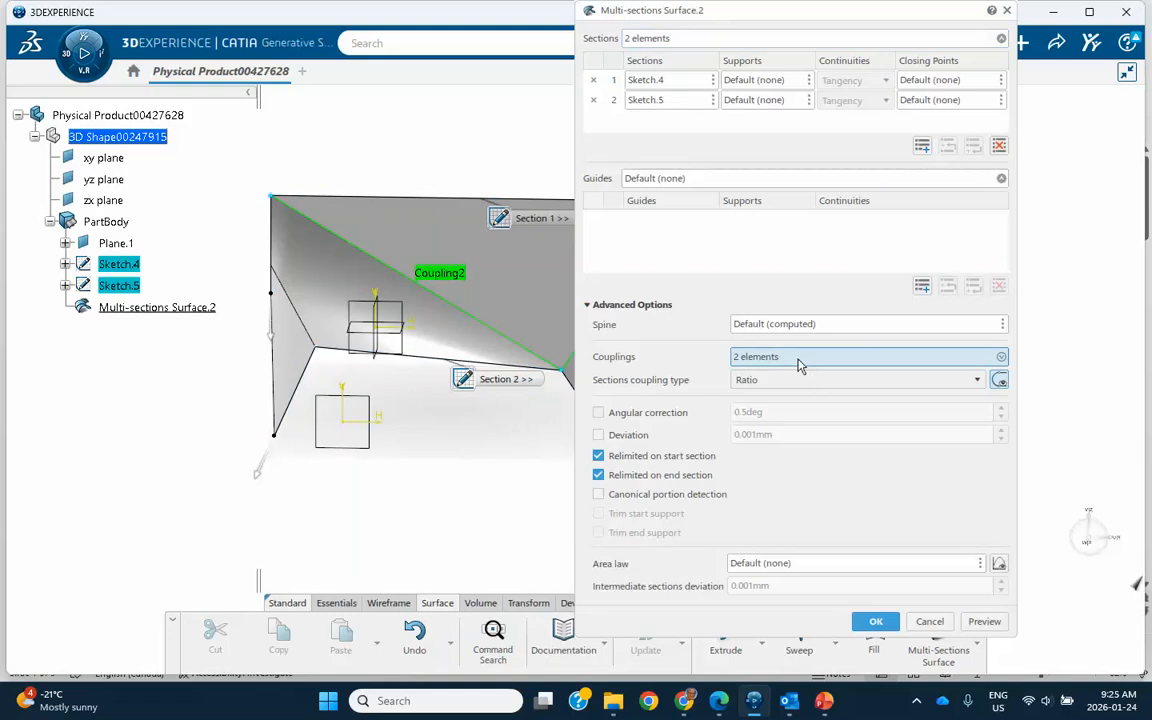
click(1001, 359)
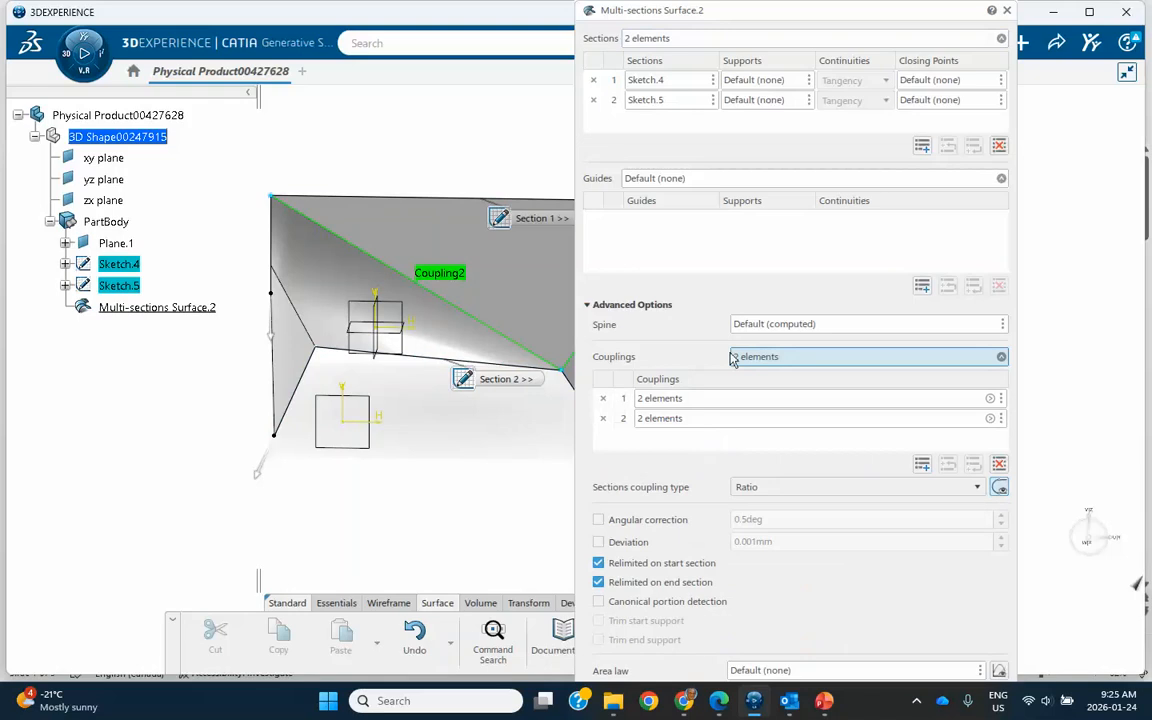
click(271, 201)
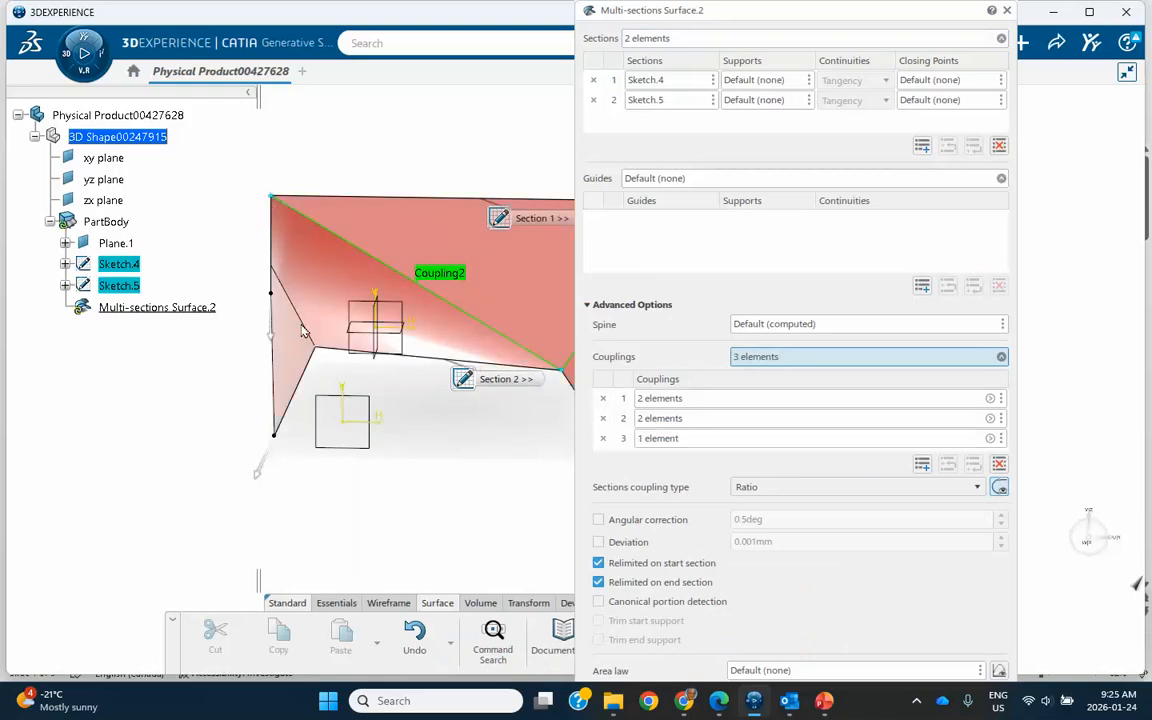
click(320, 348)
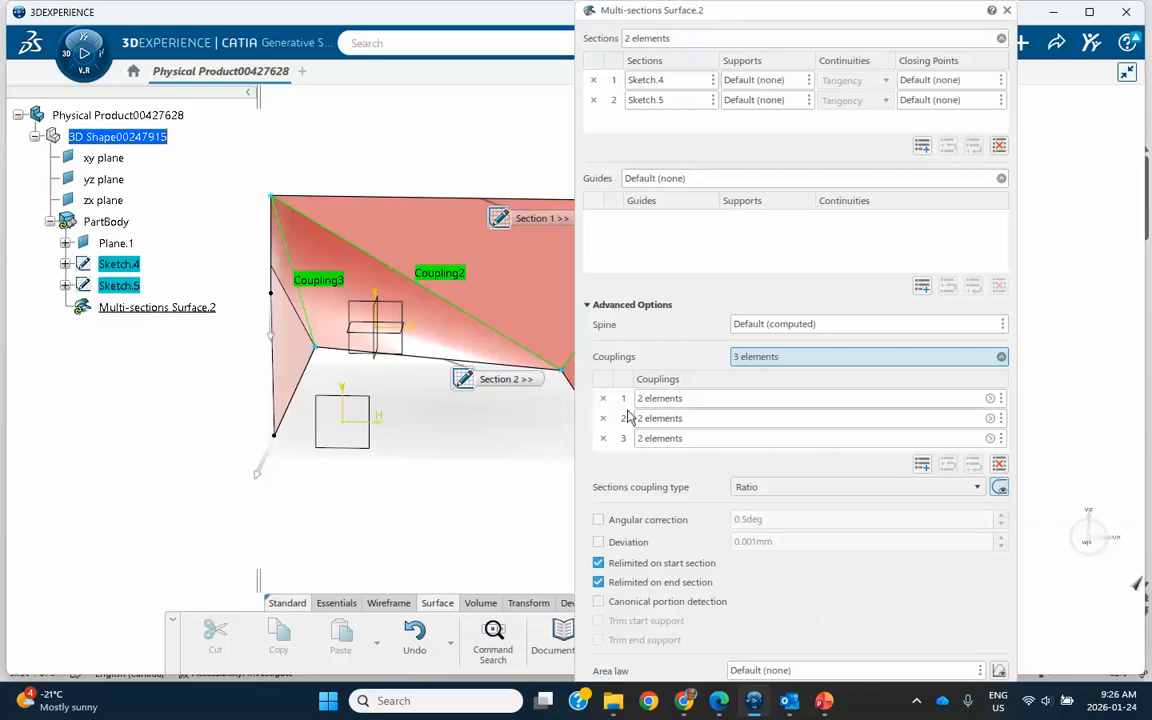
click(589, 307)
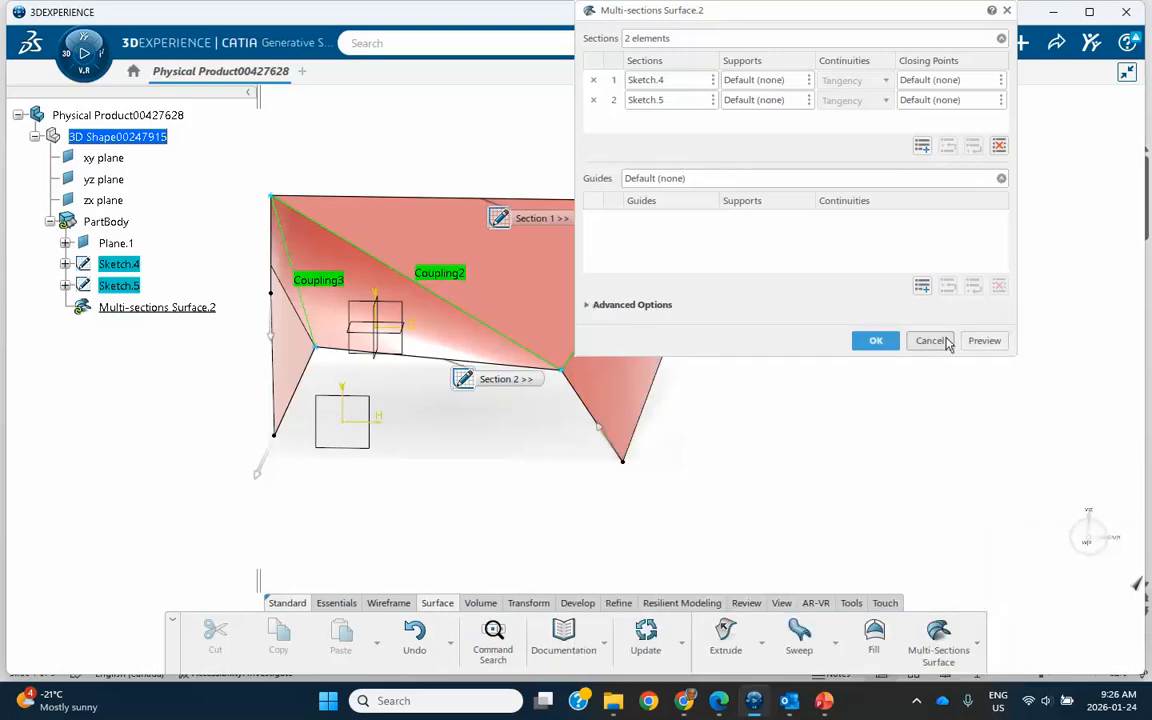
click(875, 340)
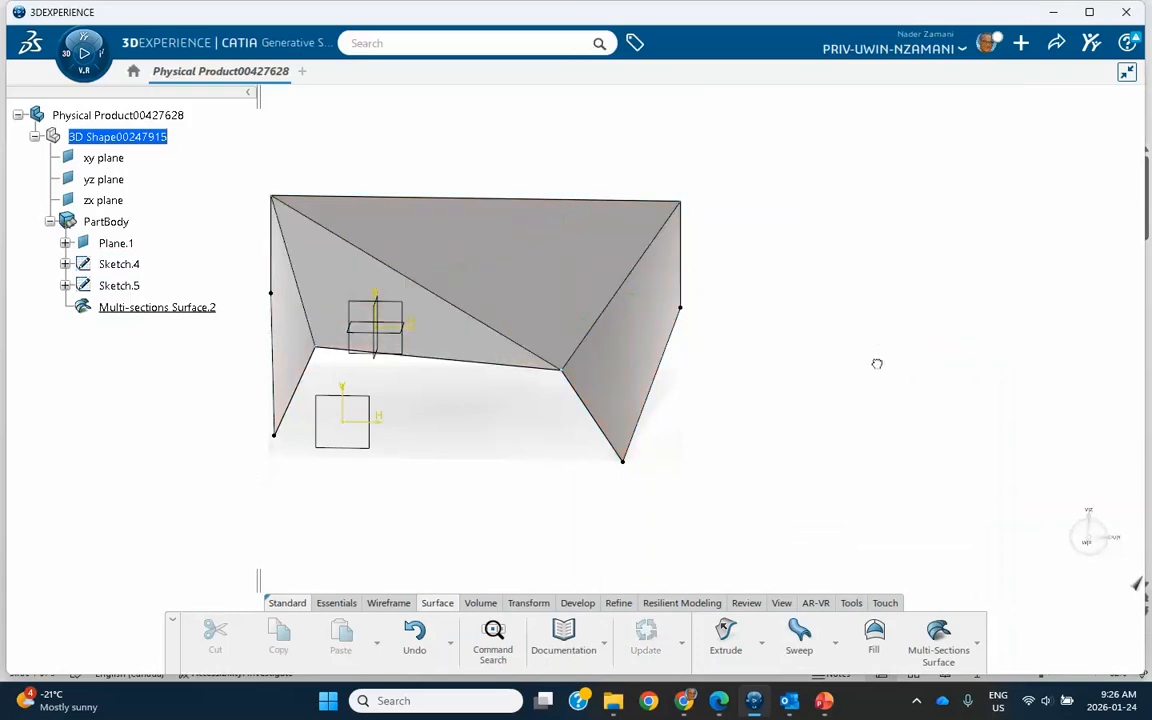
- Check the canonical portion detection setting of Multi-sections Surface.2, accept it and examine whether its two triangular top faces can support a sketch
middle_drag(893, 438, 756, 420)
double_click(171, 309)
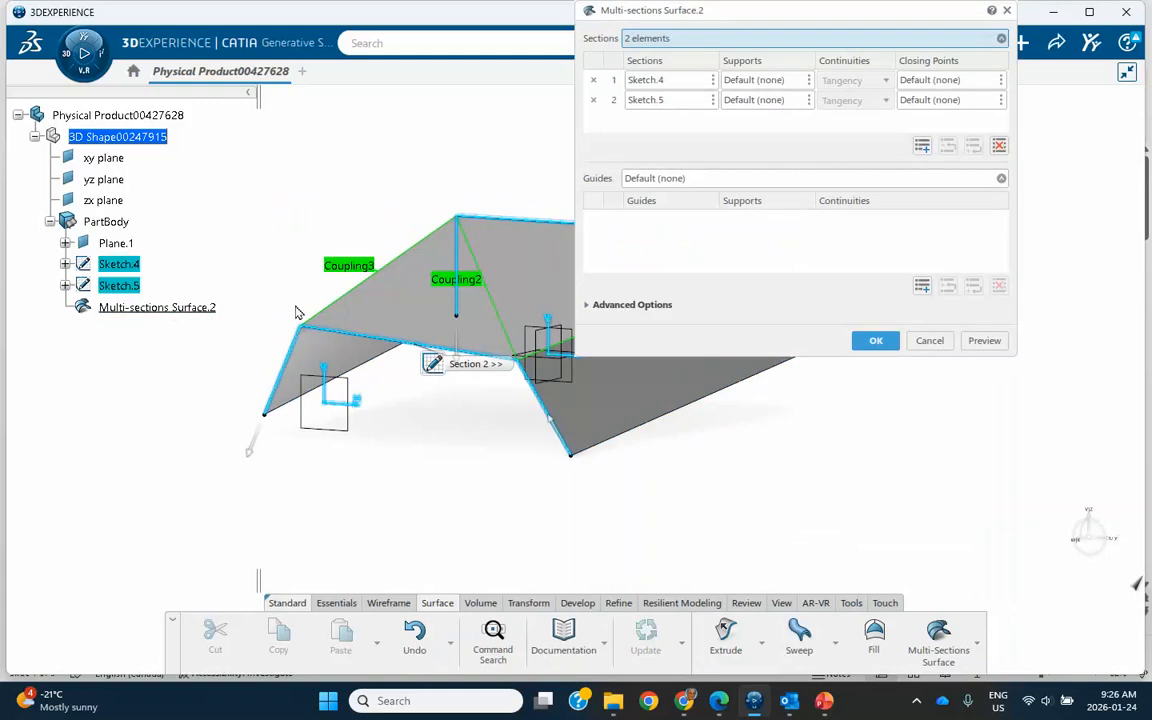
click(588, 306)
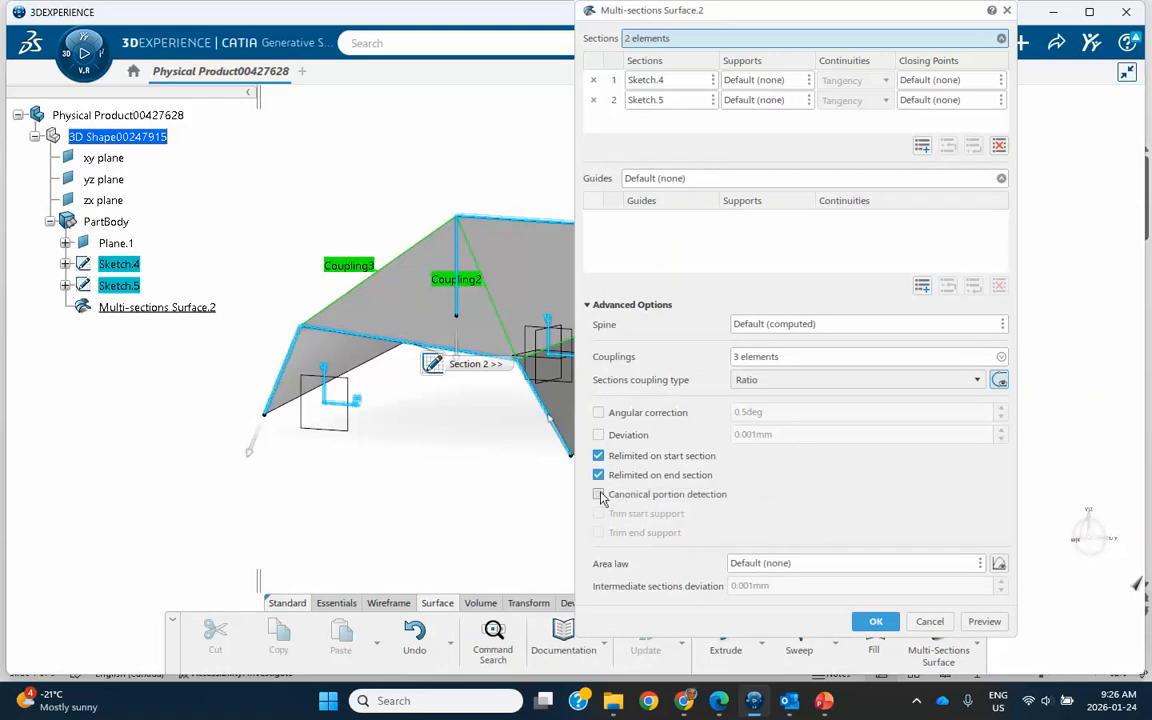
click(875, 622)
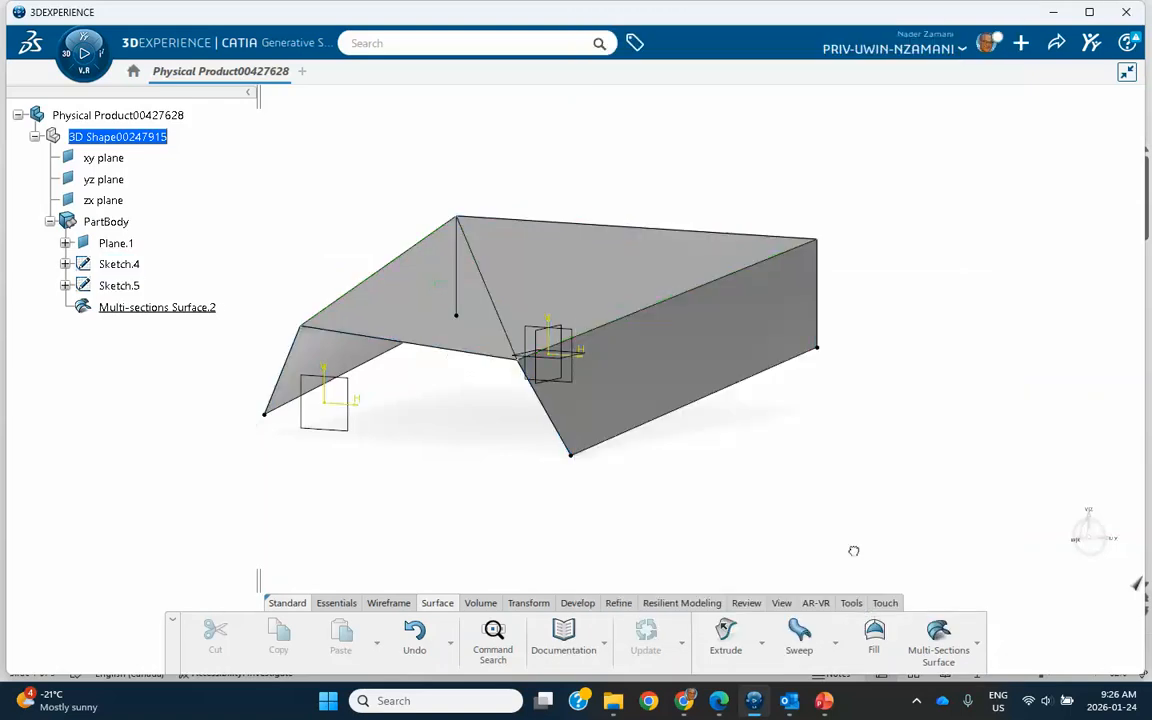
click(603, 268)
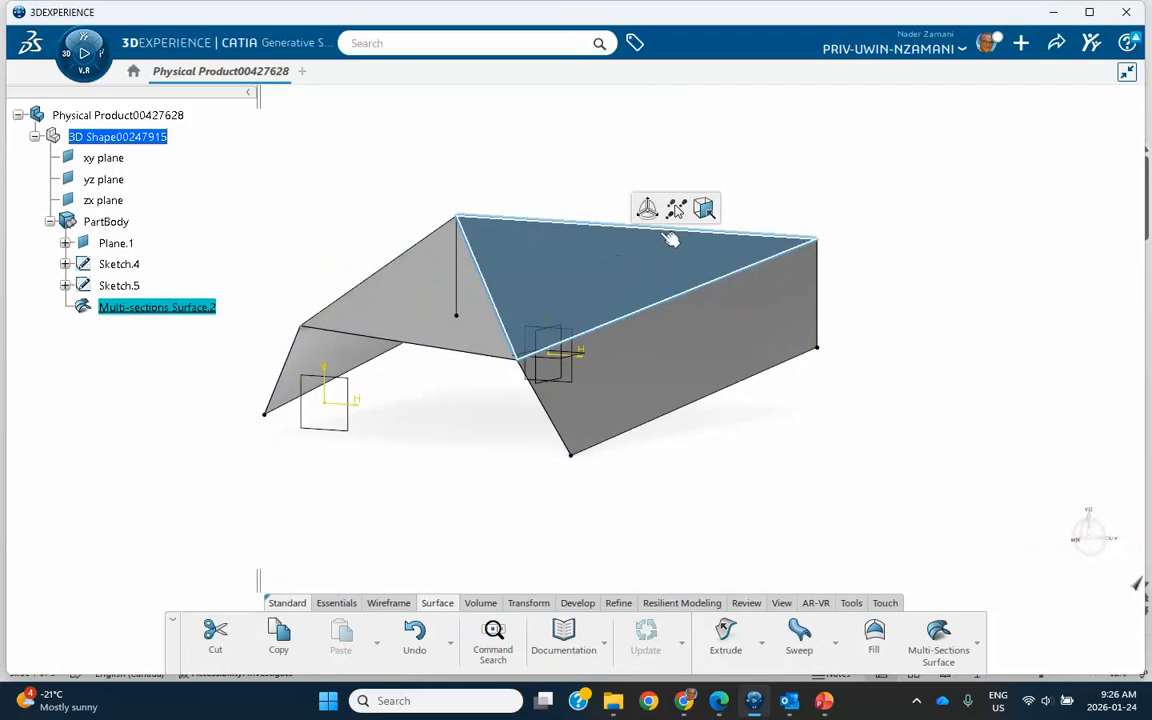
click(430, 297)
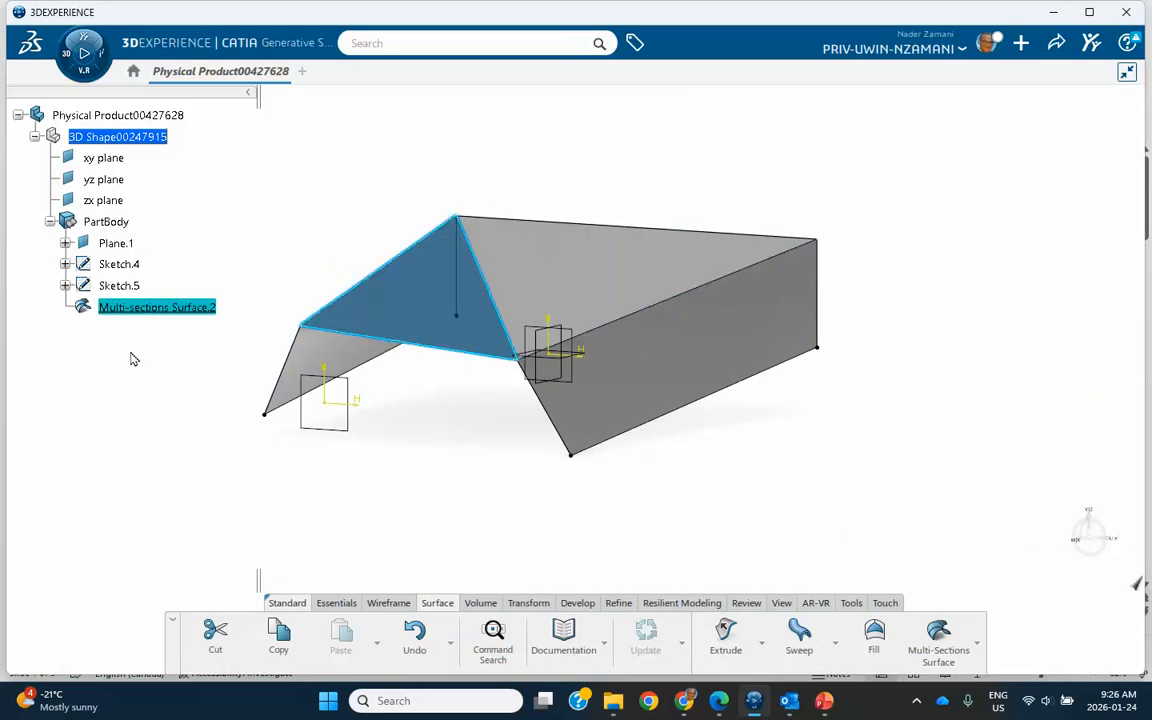
- Turn on canonical portion detection for Multi-sections Surface.2, preview and accept it, and check both triangular top faces for sketch support
double_click(154, 308)
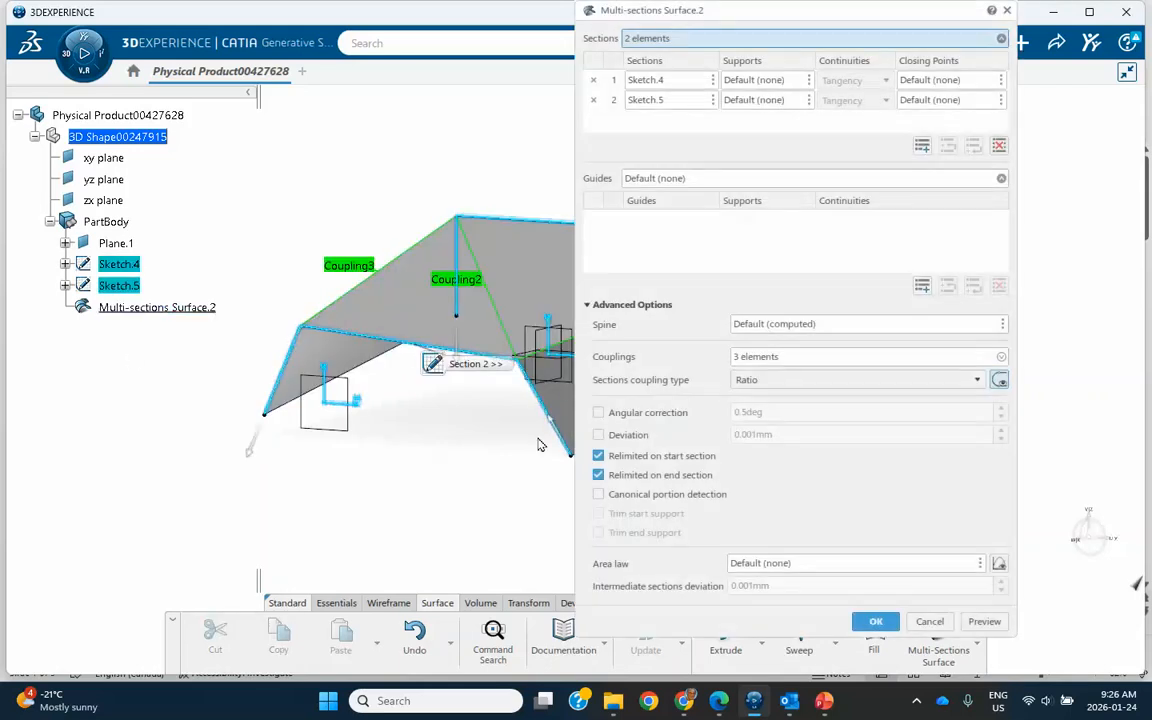
click(598, 494)
click(980, 622)
click(876, 622)
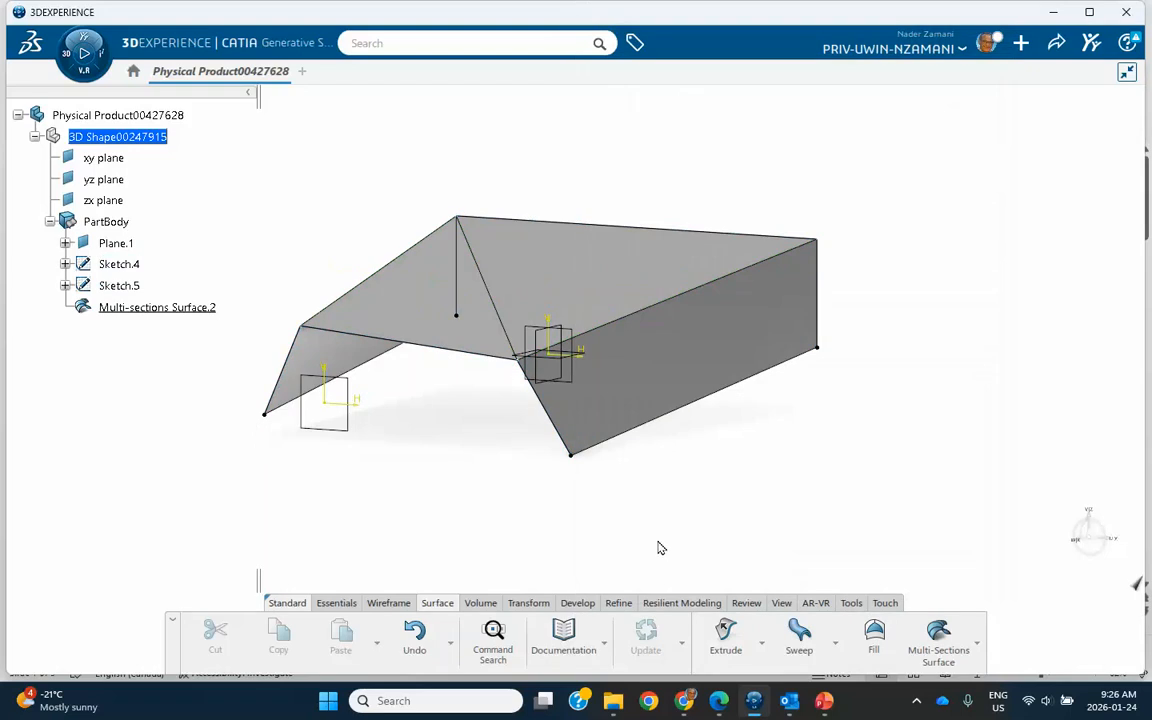
click(472, 290)
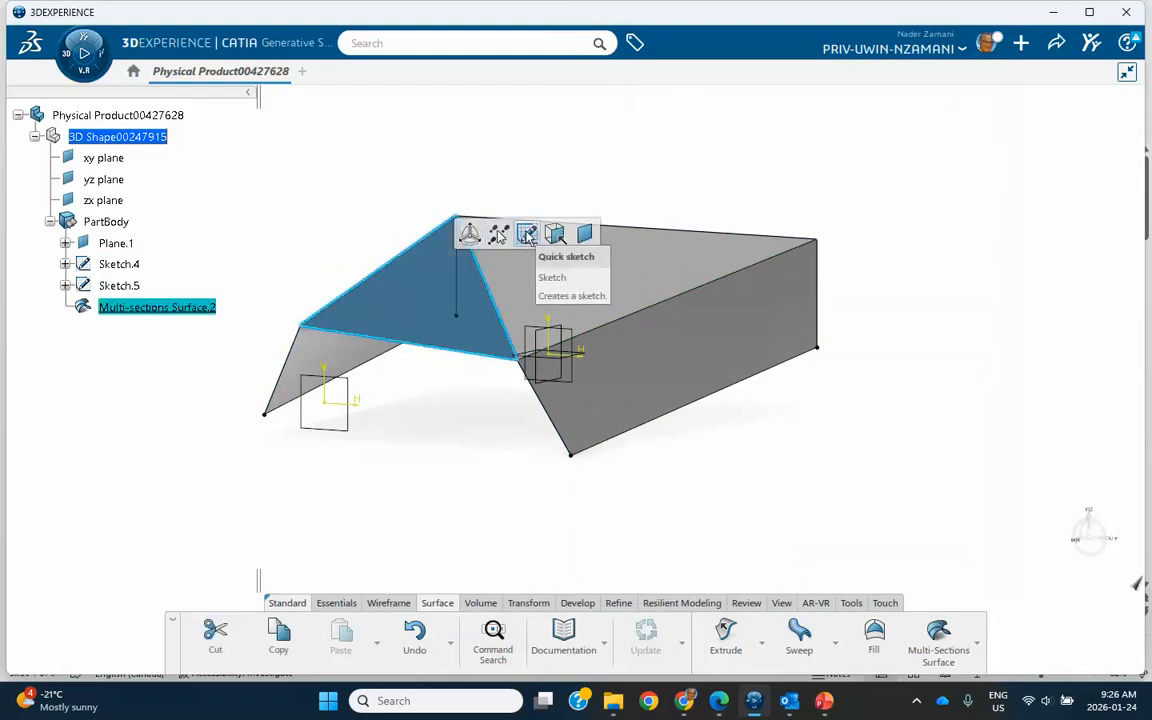
click(671, 257)
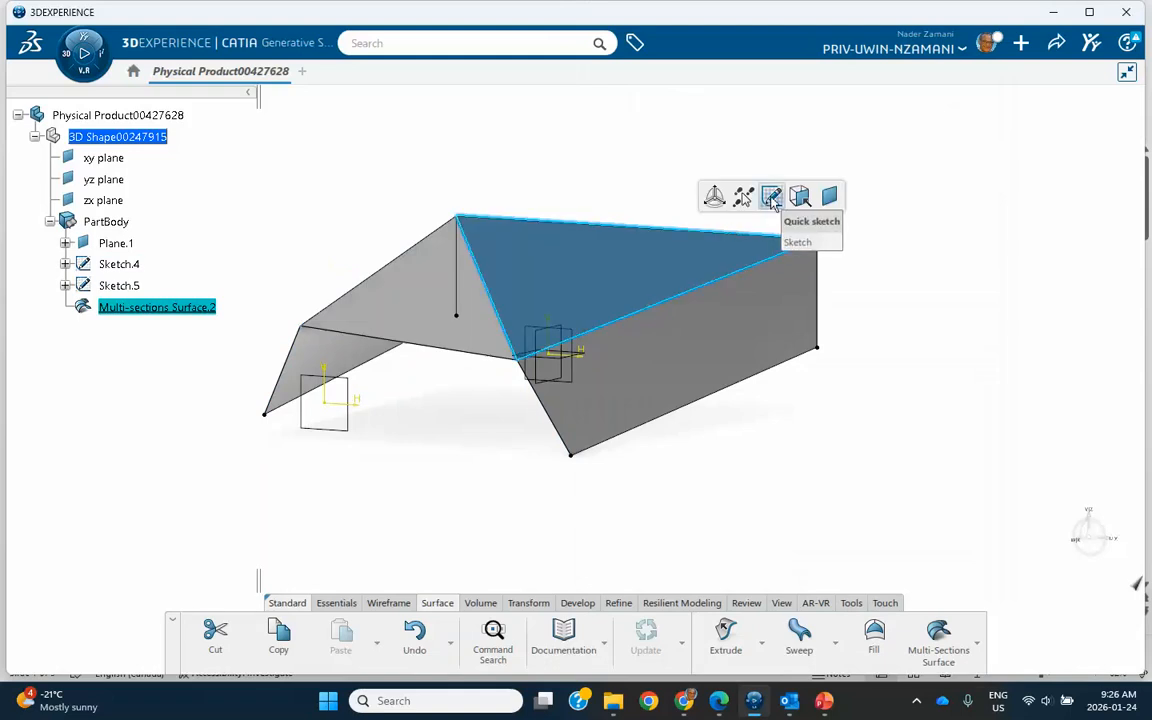
double_click(145, 310)
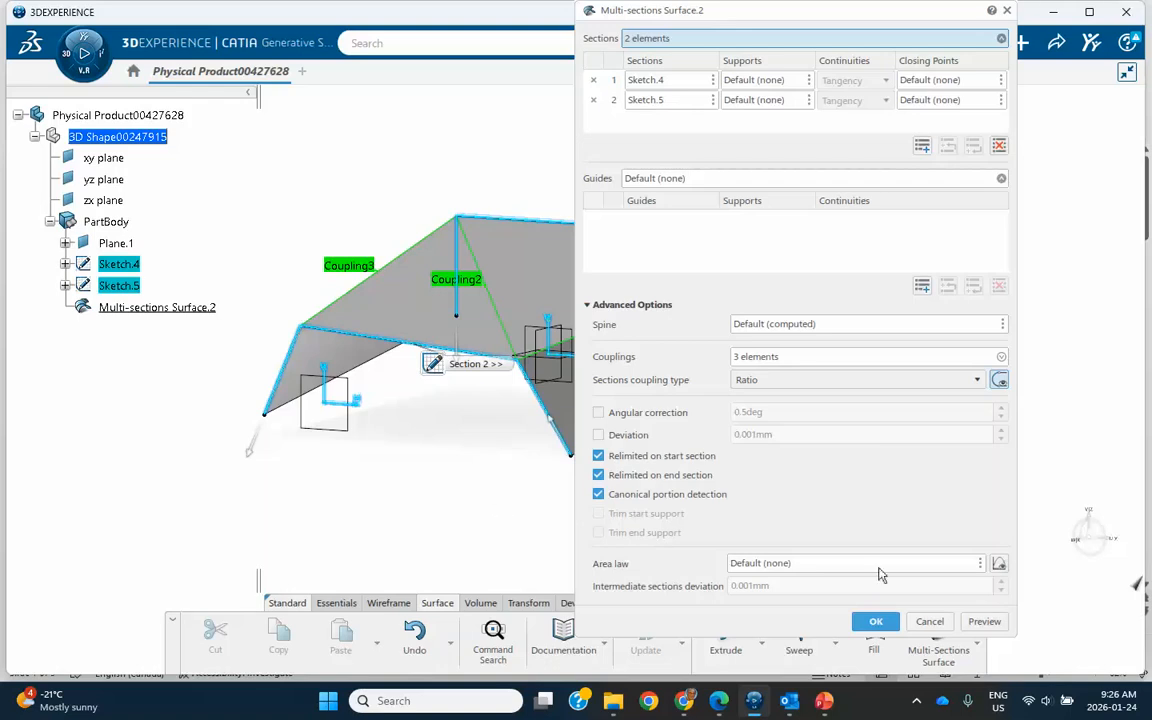
click(876, 621)
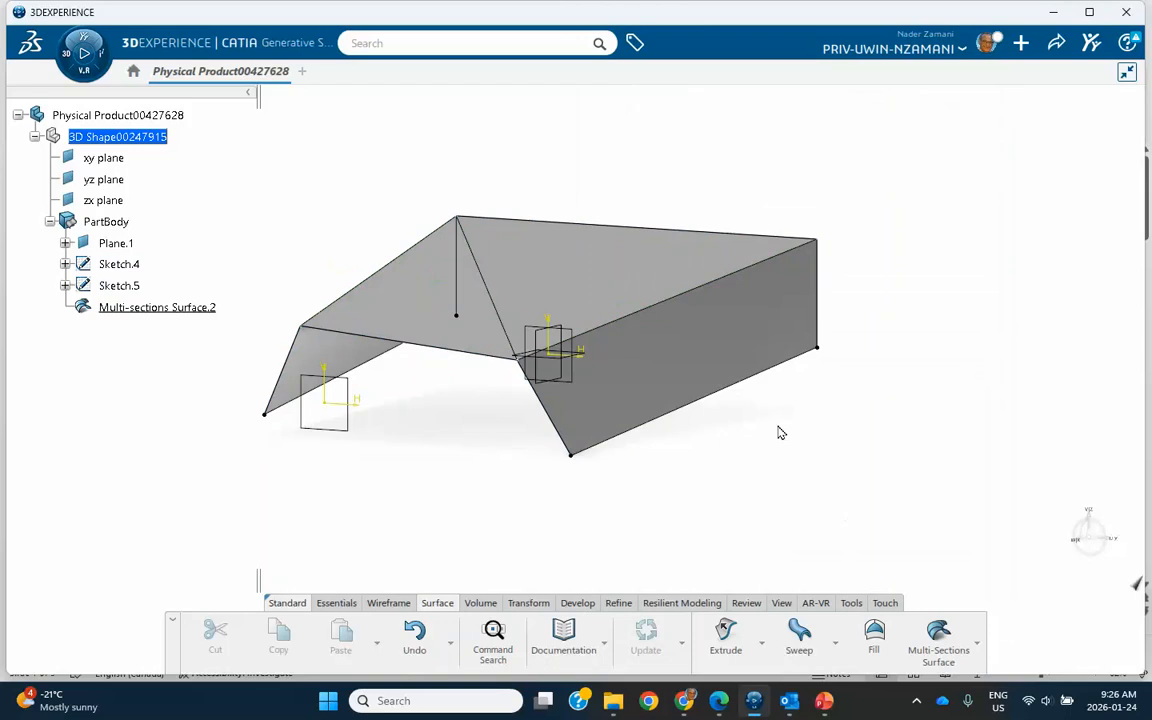
- Sketch a circle inside the triangular top face bounded by Sketch.4's upper edge, and finish the sketch
click(599, 290)
click(699, 232)
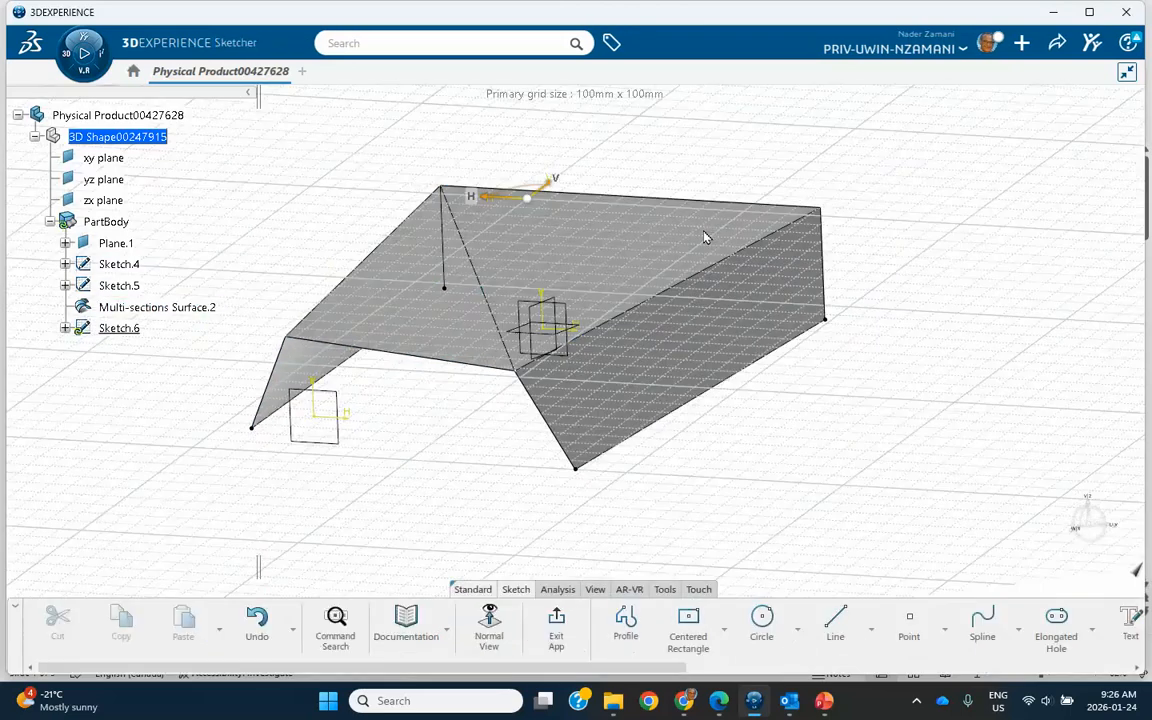
click(761, 622)
click(506, 222)
click(546, 224)
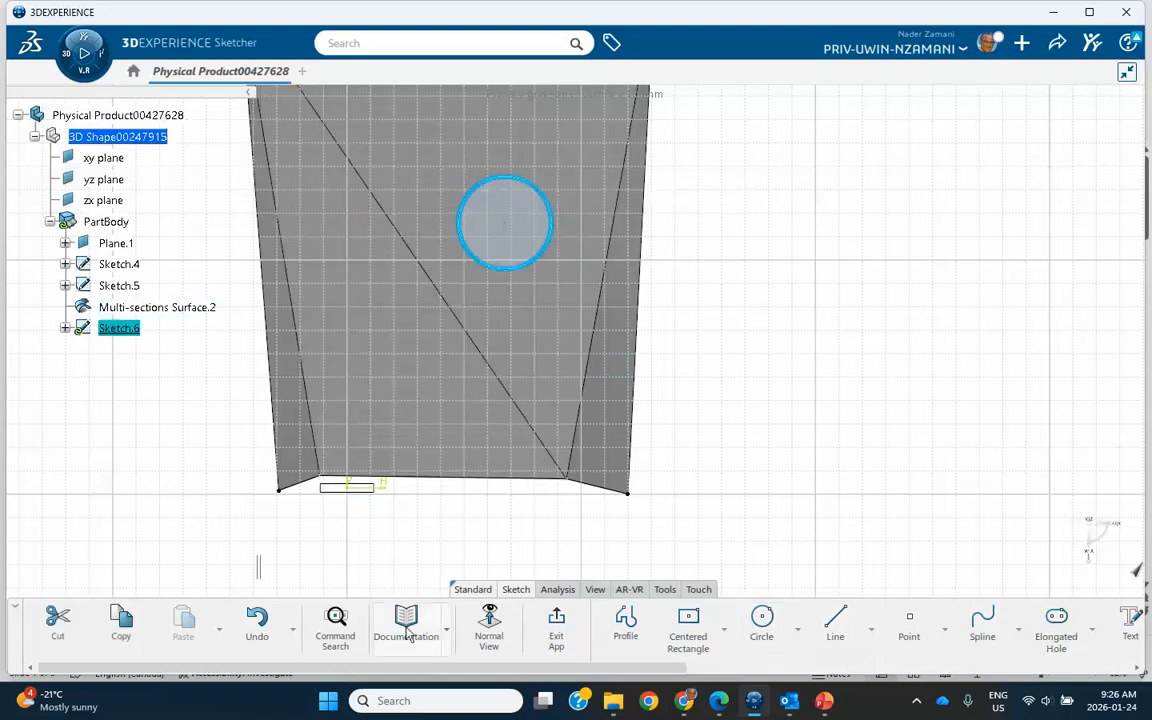
click(556, 625)
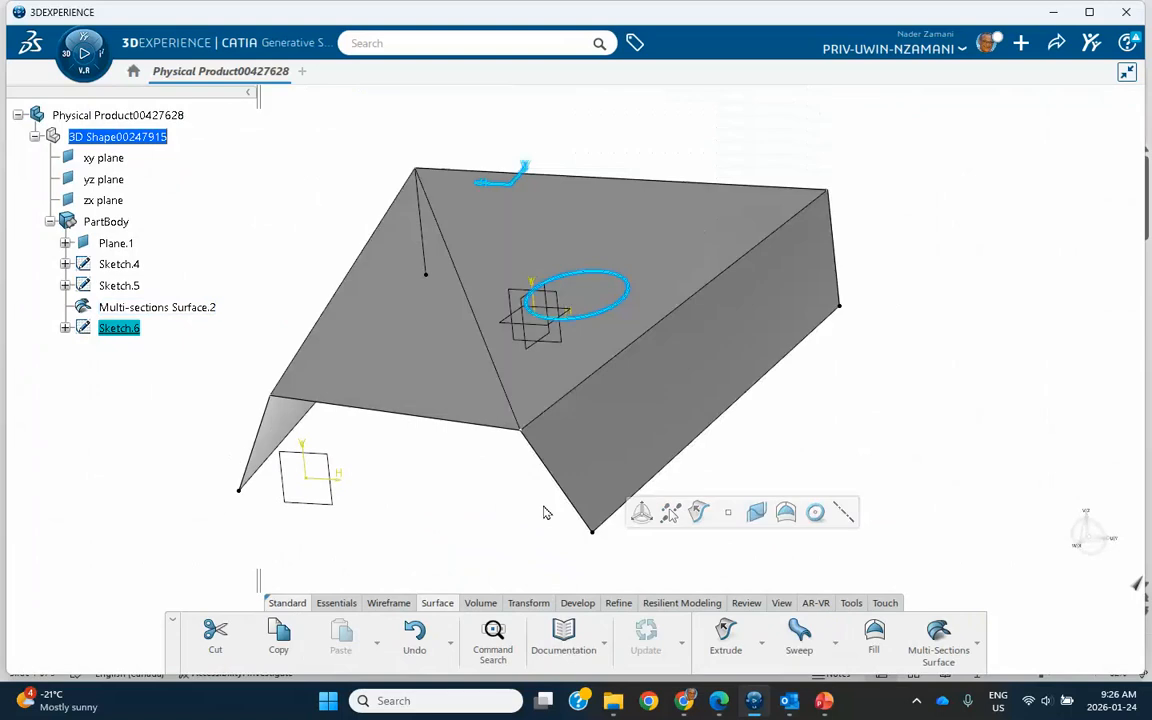
- Split Multi-sections Surface.2 with the circle sketch to cut a round hole in its top face
click(527, 605)
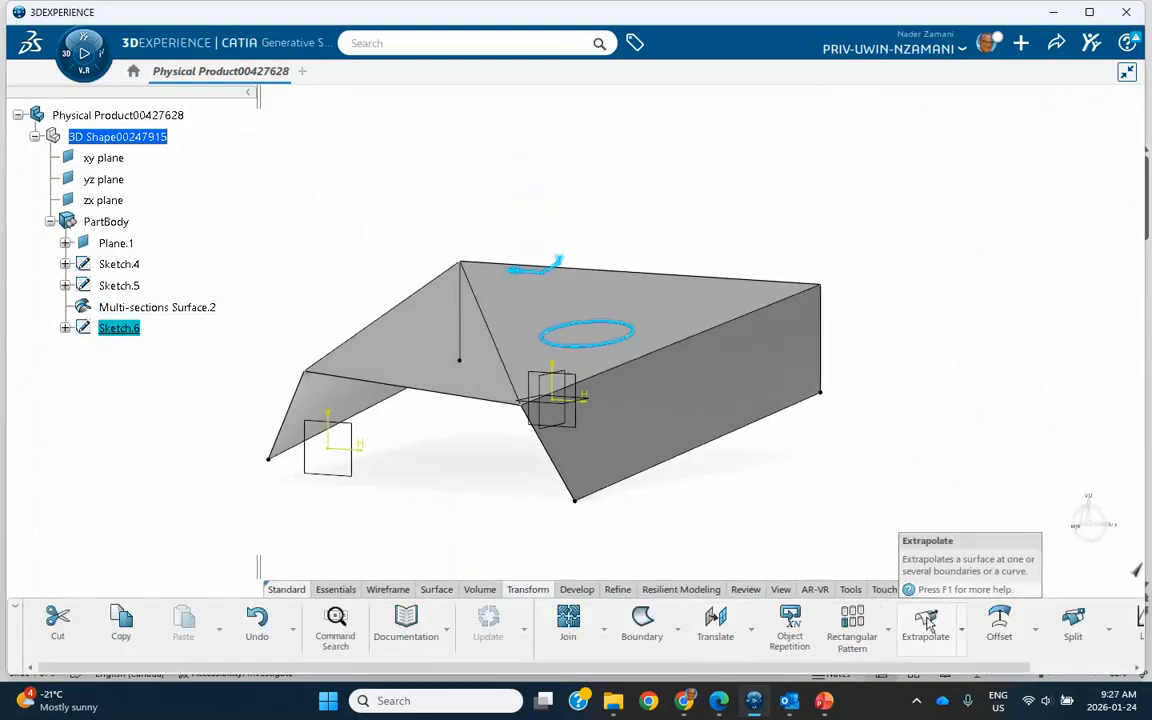
click(1070, 622)
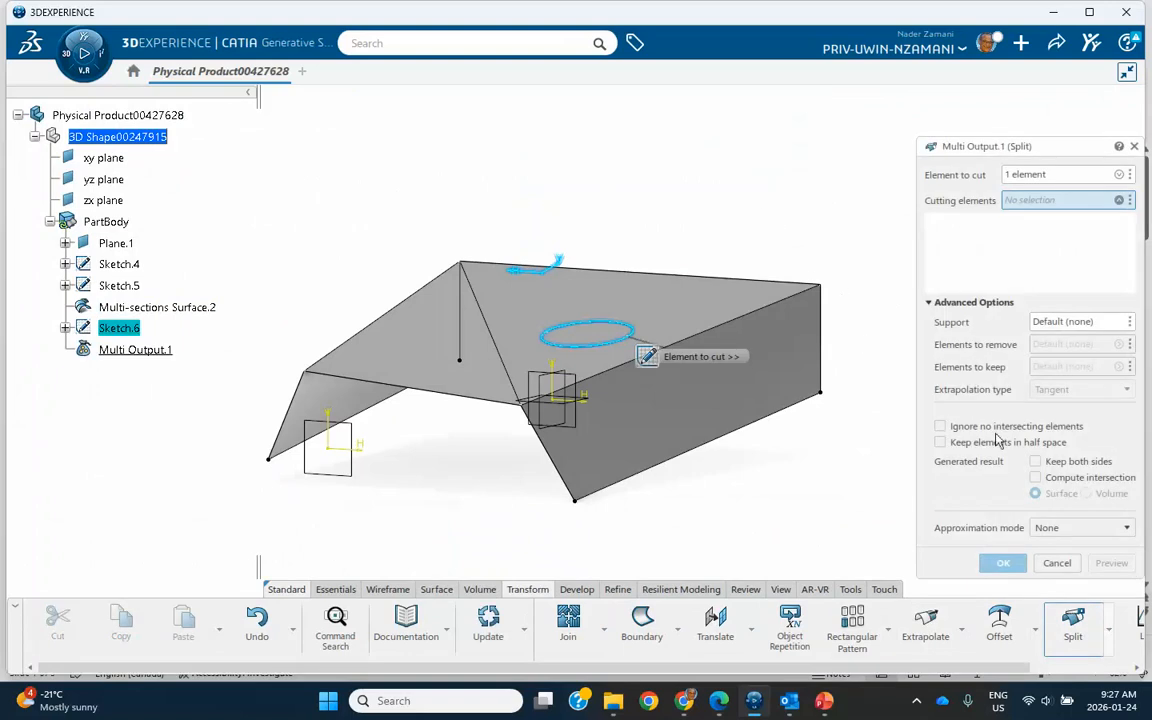
click(1057, 563)
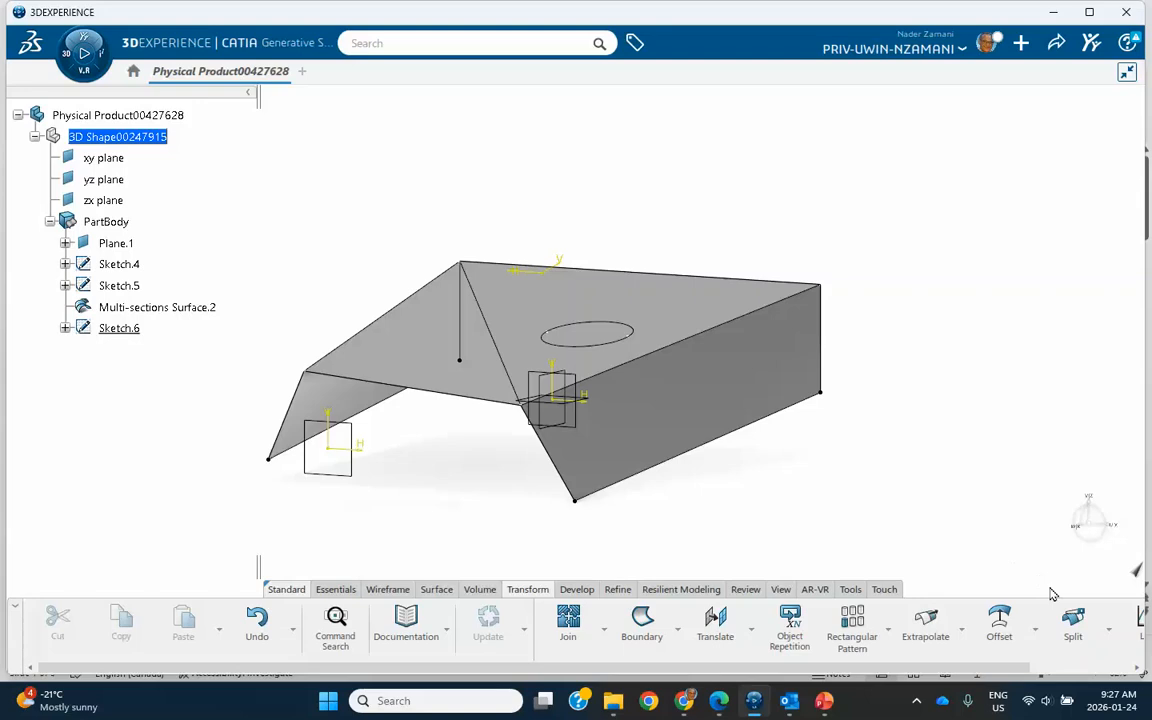
click(1072, 622)
click(638, 331)
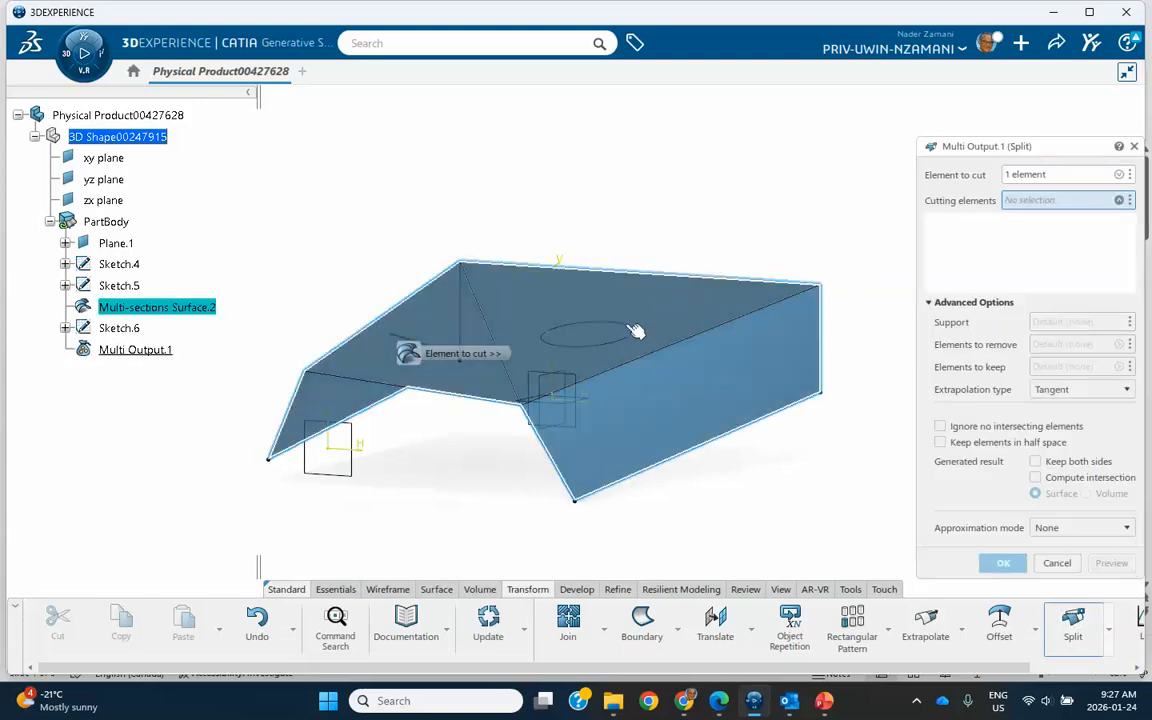
click(630, 333)
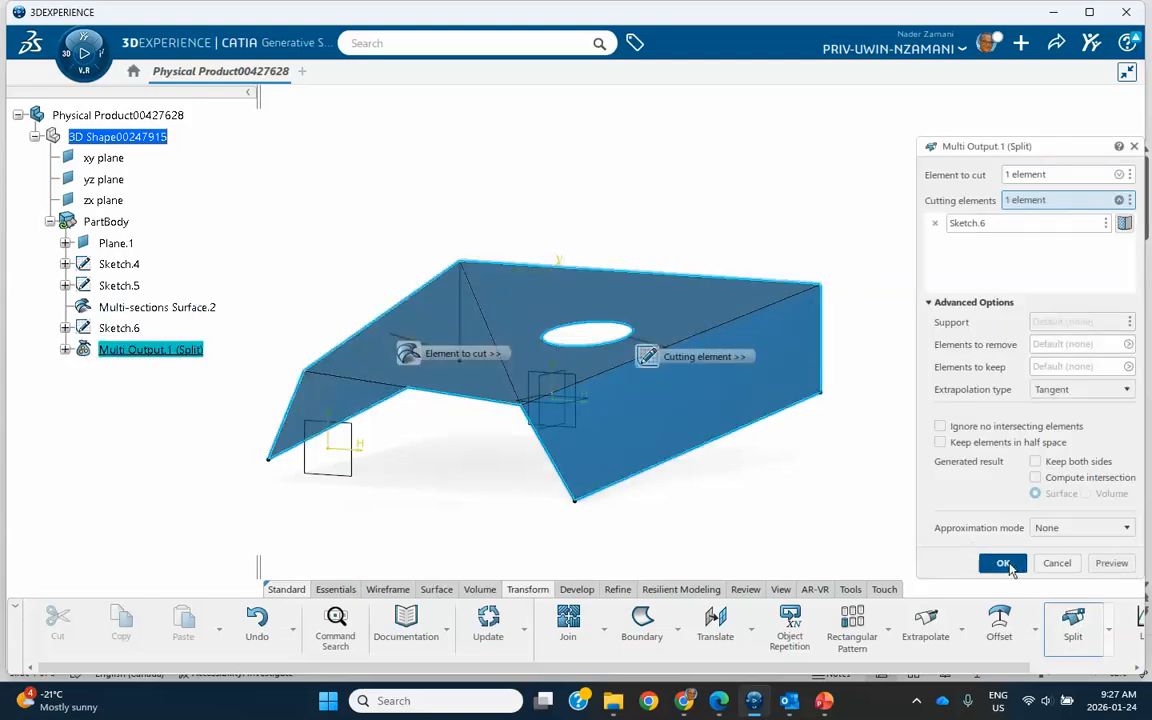
click(1003, 563)
middle_drag(874, 506, 916, 500)
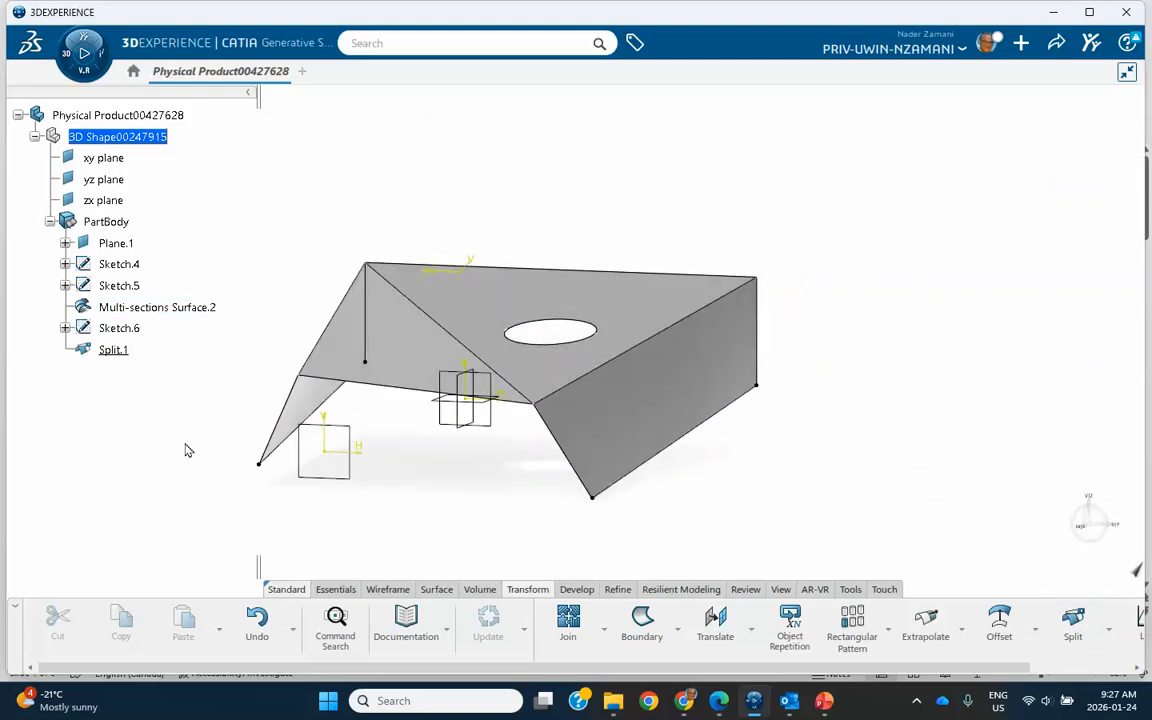